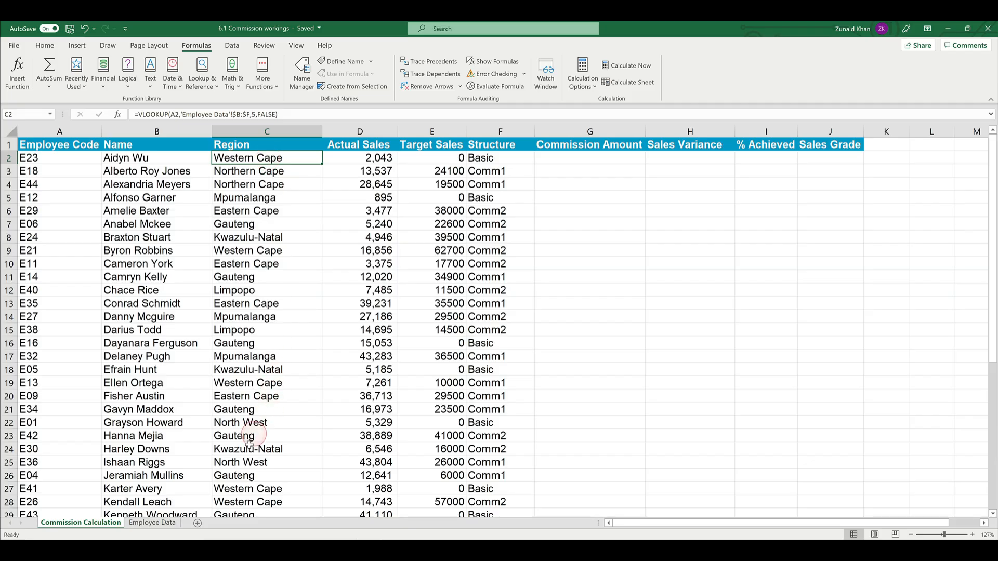
Step: On the Employee Data sheet, move the Employee Code column in front of the Name column
left_click(147, 525)
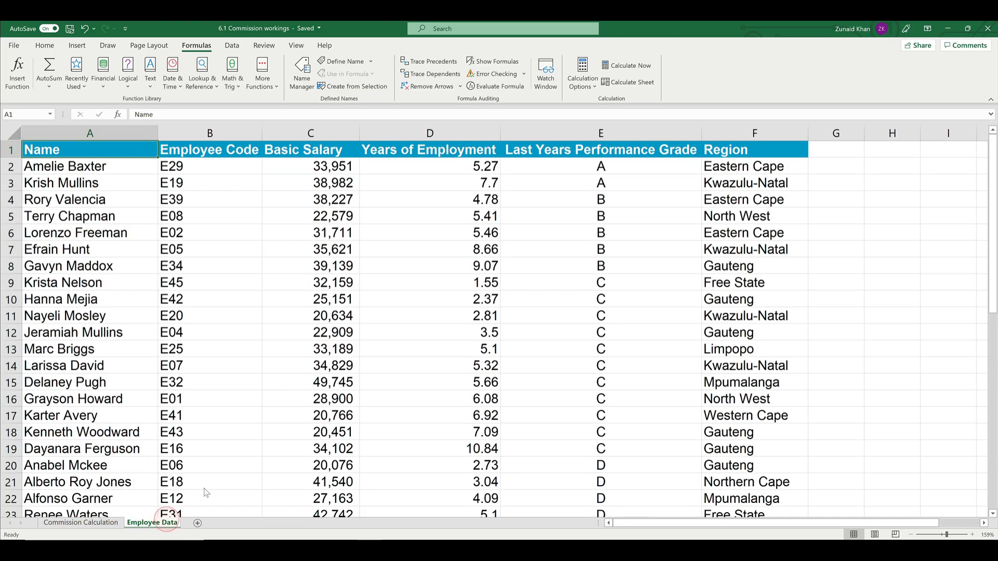
left_click(200, 133)
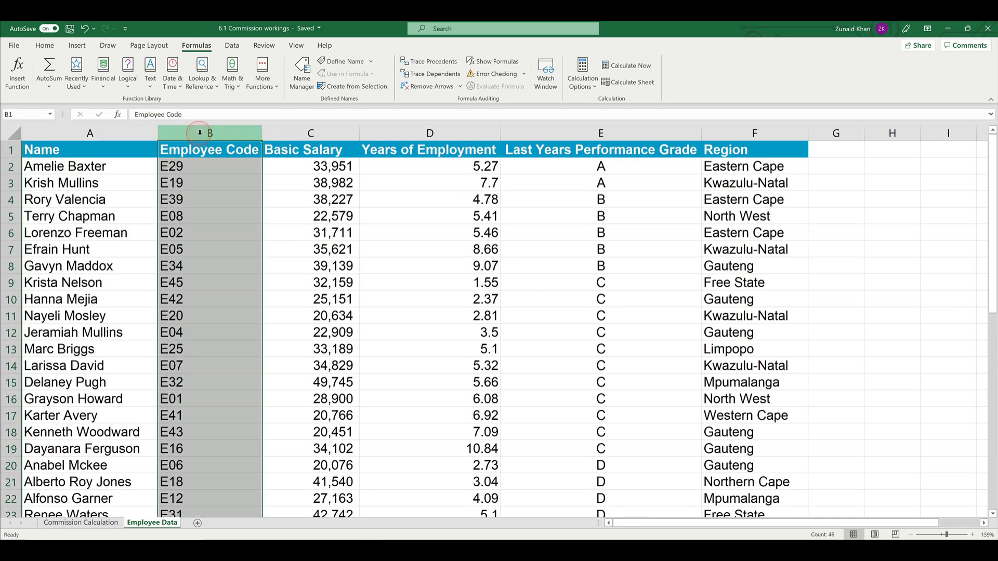
right_click(200, 133)
left_click(223, 143)
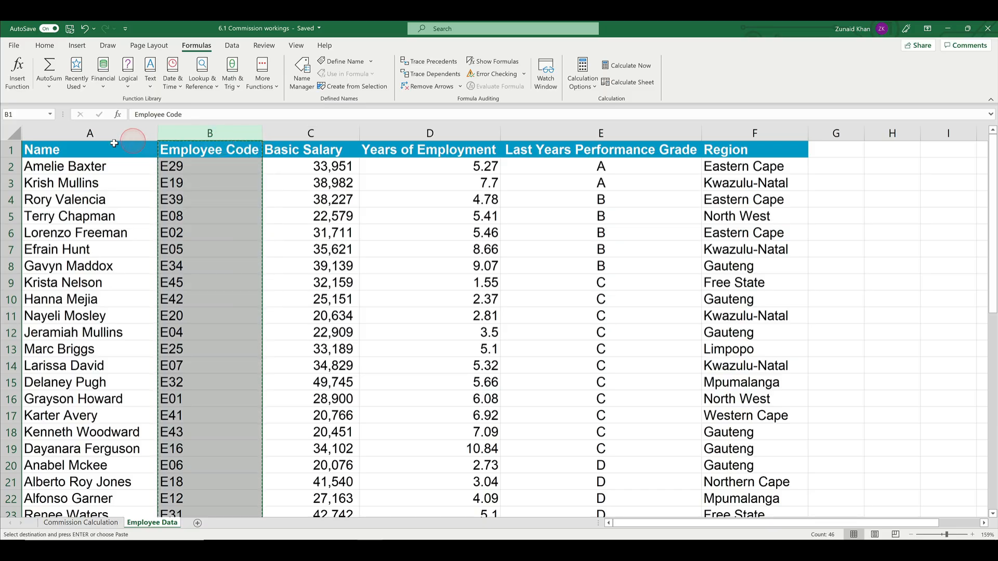
left_click(104, 135)
right_click(104, 134)
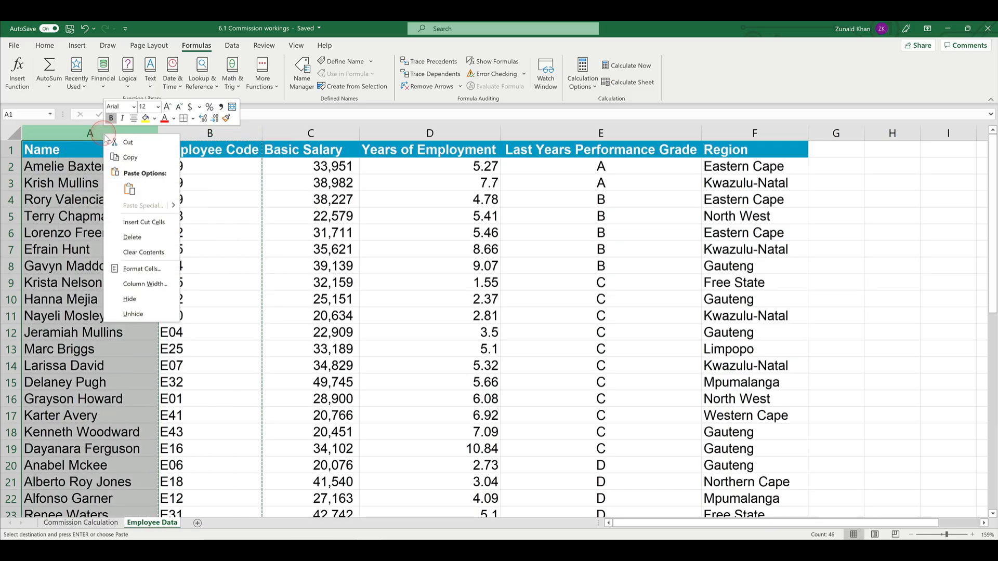
left_click(156, 228)
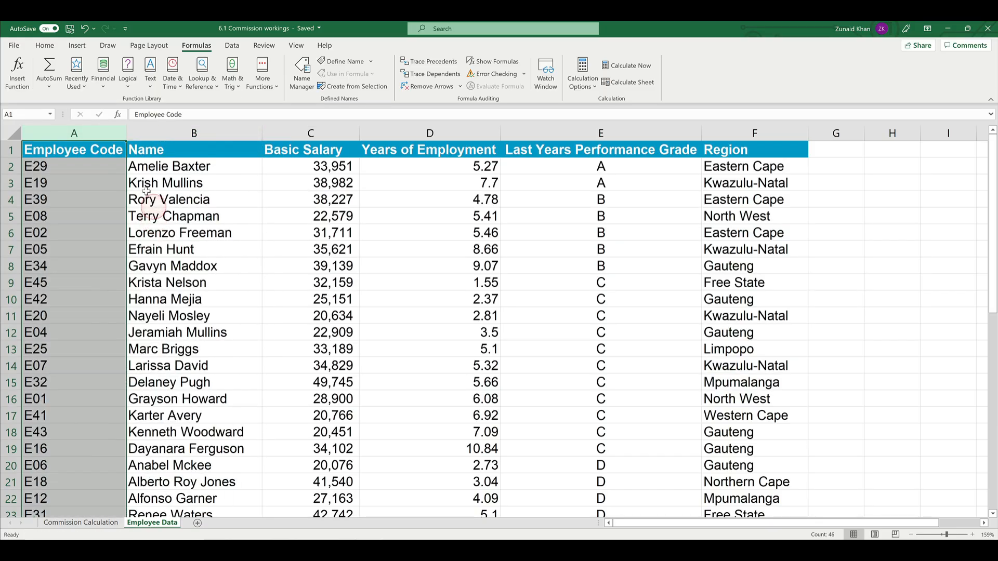
left_click(96, 180)
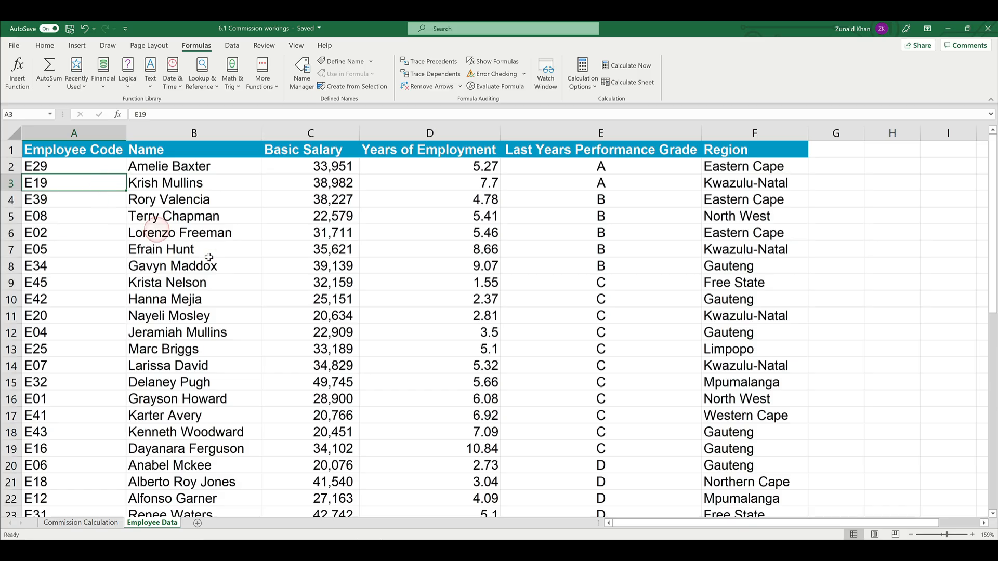
Step: Examine the table range and column index of the Region VLOOKUP in C2 on the Commission Calculation sheet
left_click(101, 525)
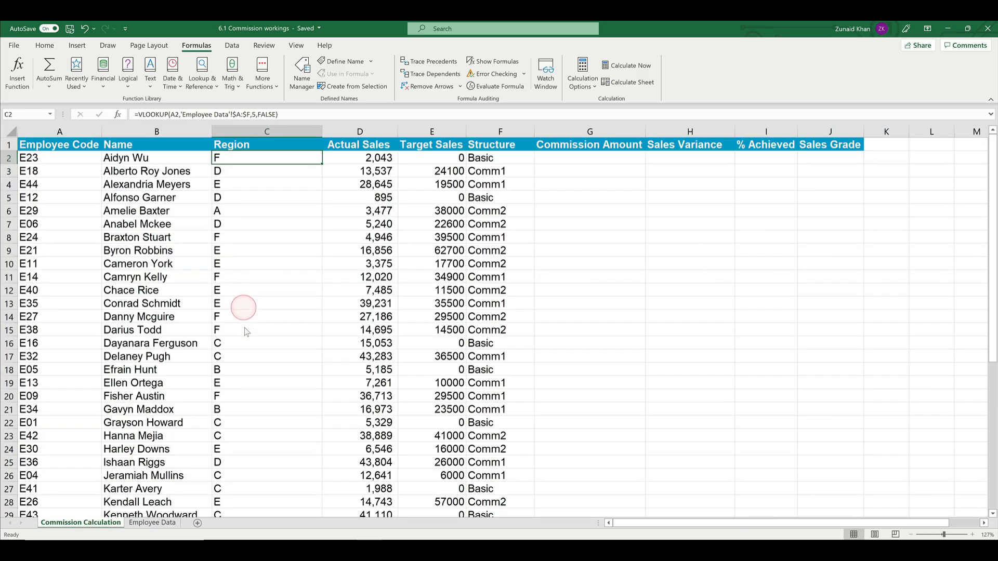
left_click(234, 115)
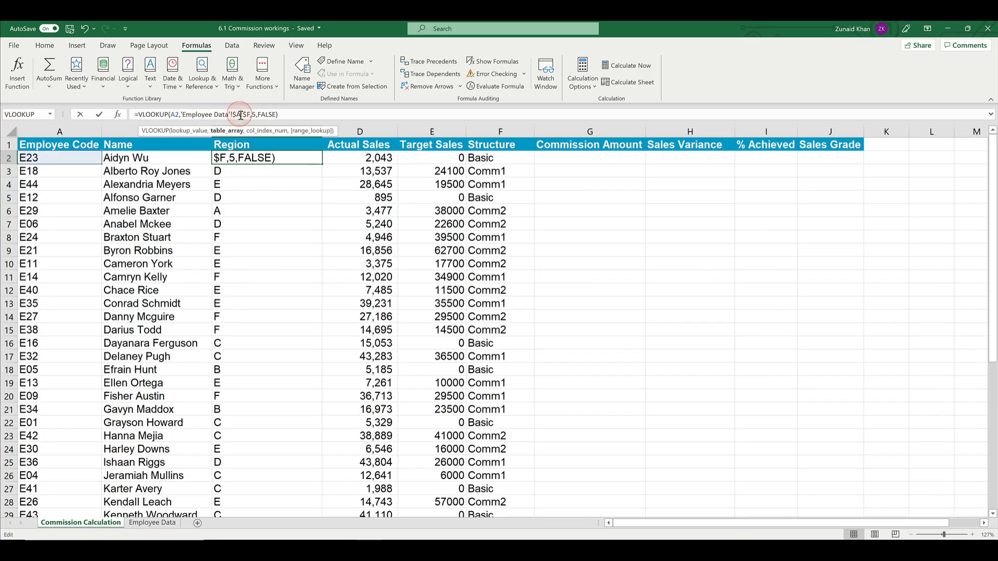
left_click_drag(235, 114, 251, 118)
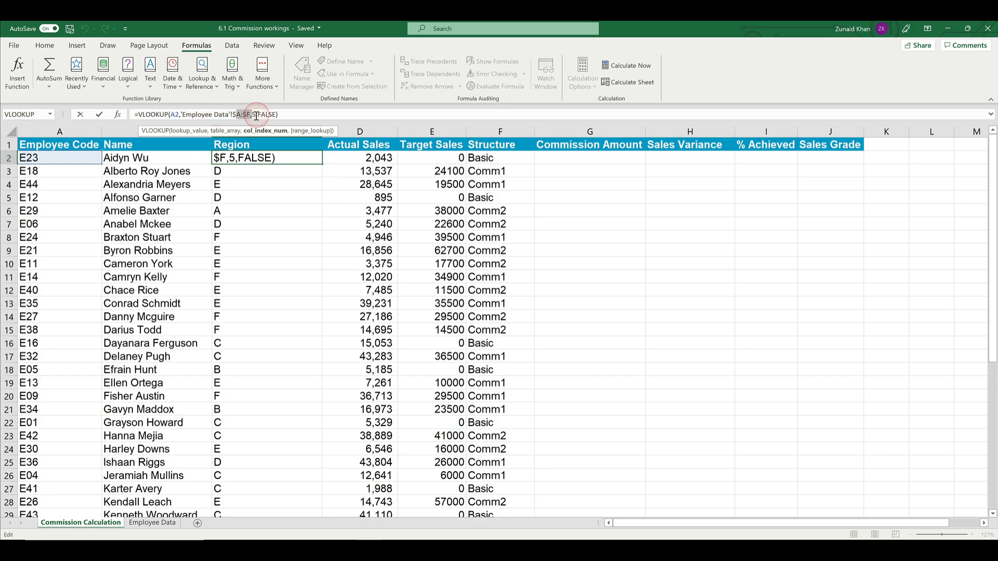
key("ctrl+Return")
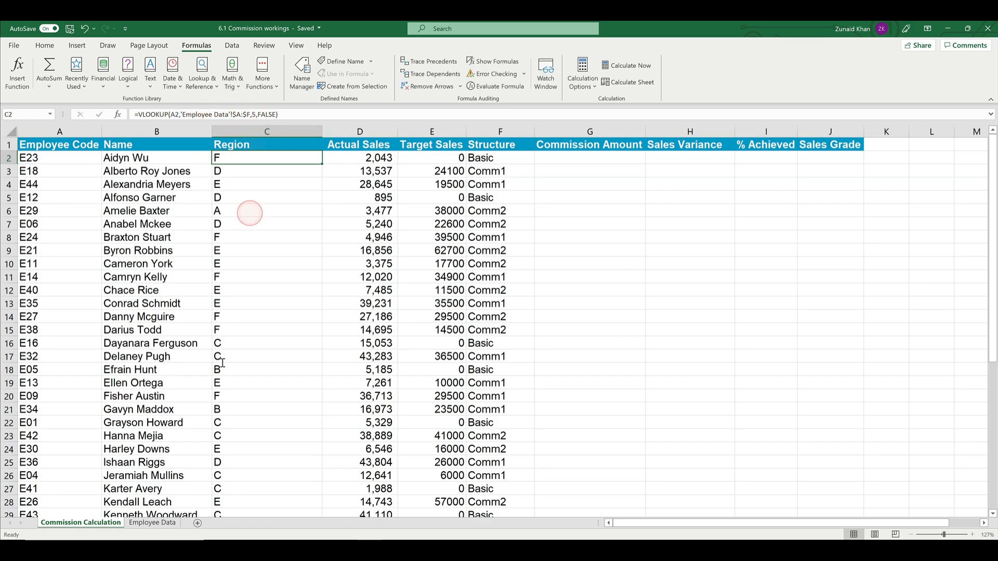
Step: Check the position of the Region column within columns A to F on the Employee Data sheet
left_click(159, 527)
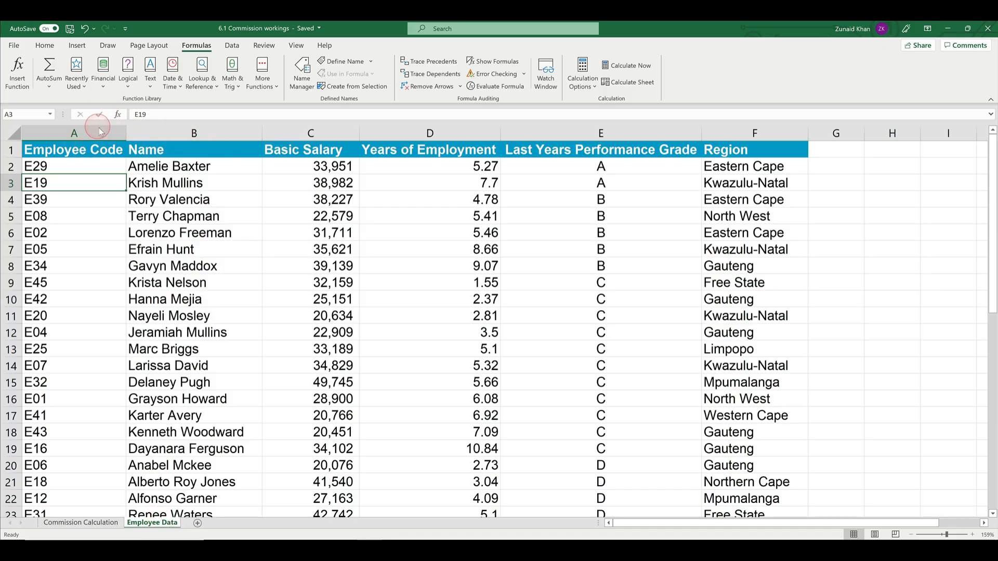
left_click_drag(102, 133, 526, 134)
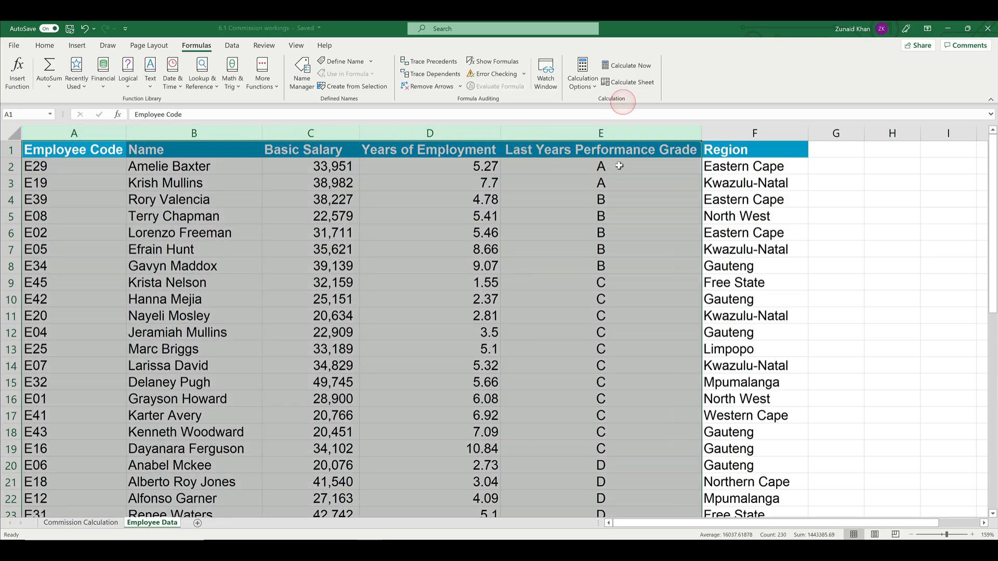
left_click(764, 132)
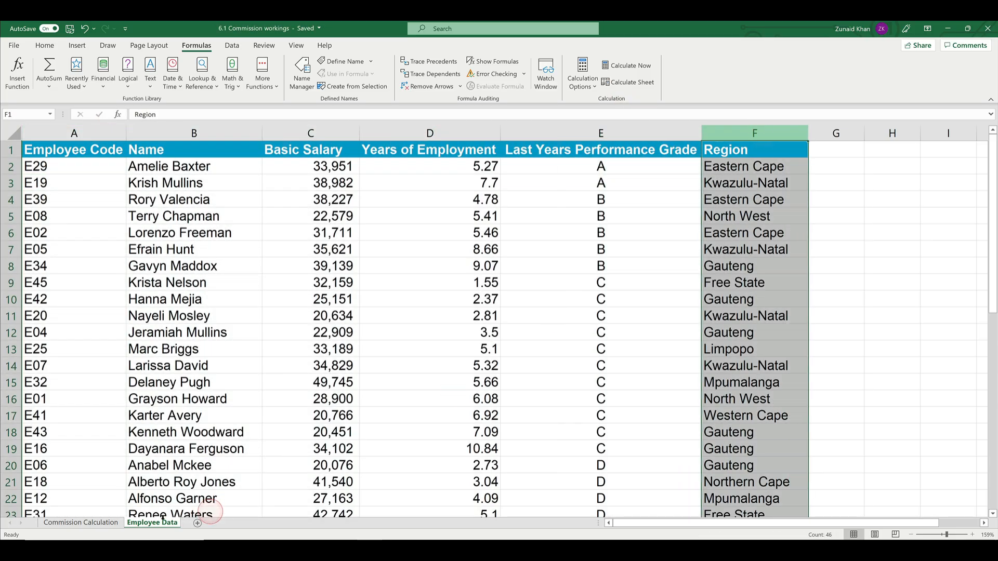
left_click(245, 266)
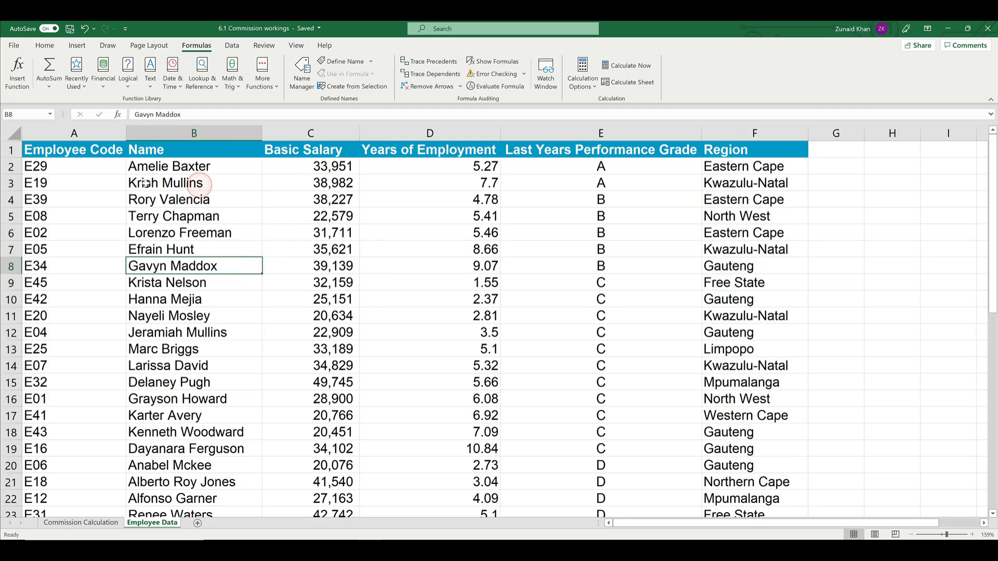
Step: Set the column index of the Region VLOOKUP in C2 of Commission Calculation to 6
left_click(79, 522)
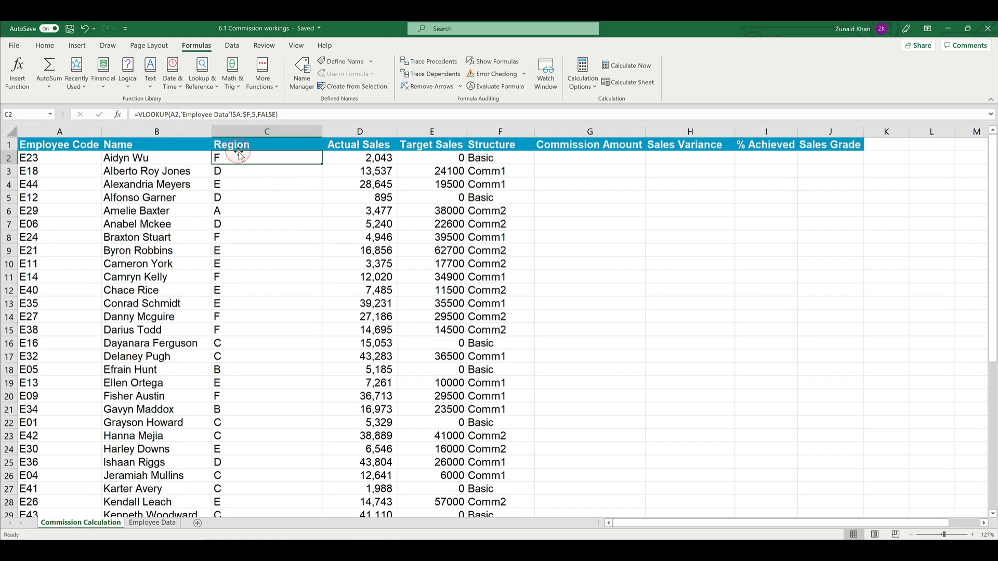
left_click(273, 115)
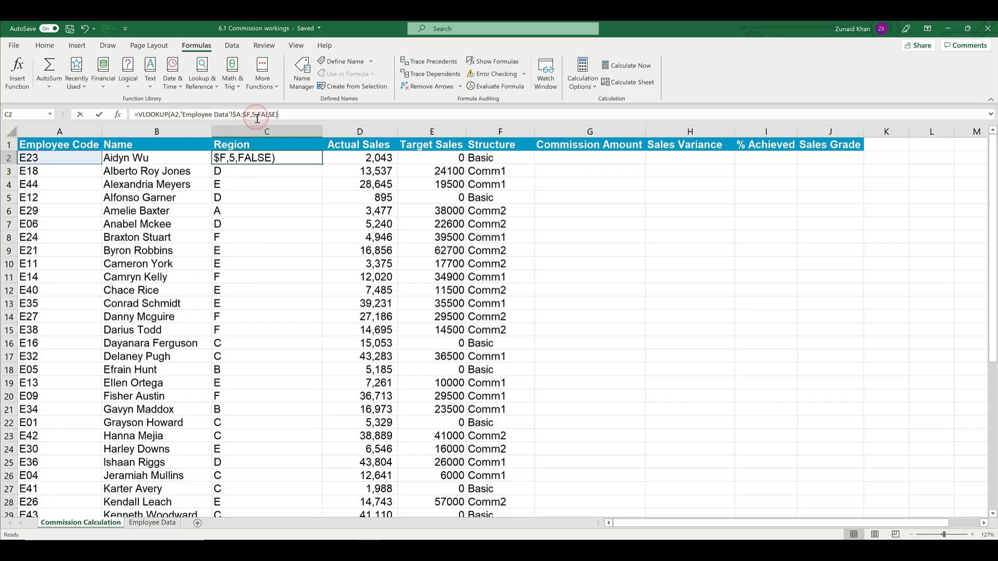
key("BackSpace")
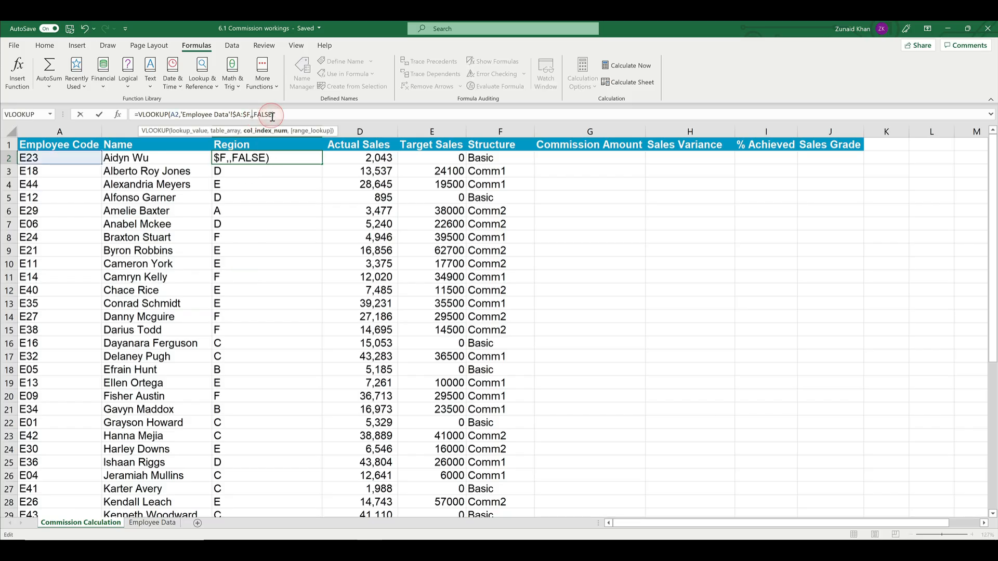
type("6")
key("Return")
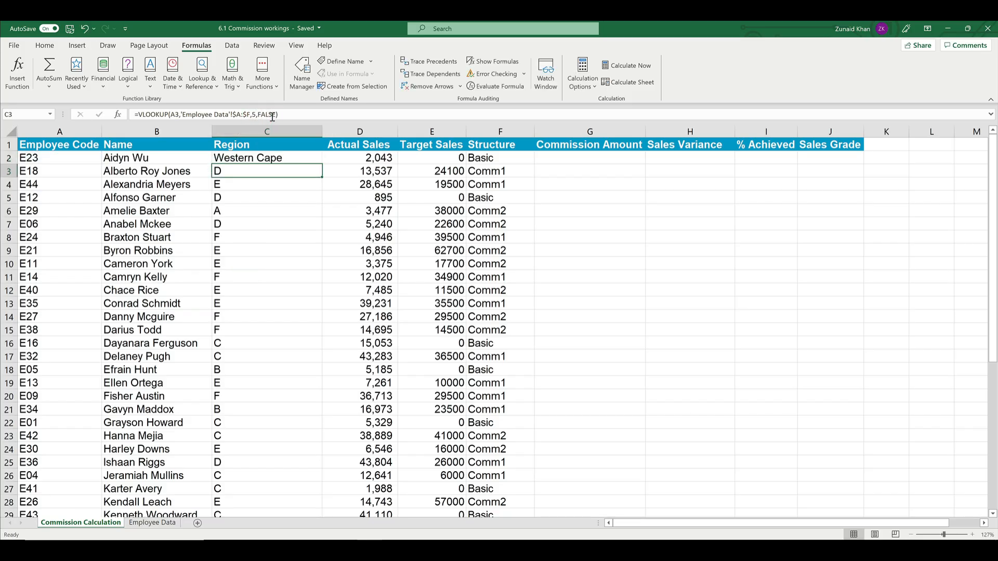
Step: Fill the C2 Region lookup down the whole column and check the filled rows
left_click(285, 173)
left_click(284, 160)
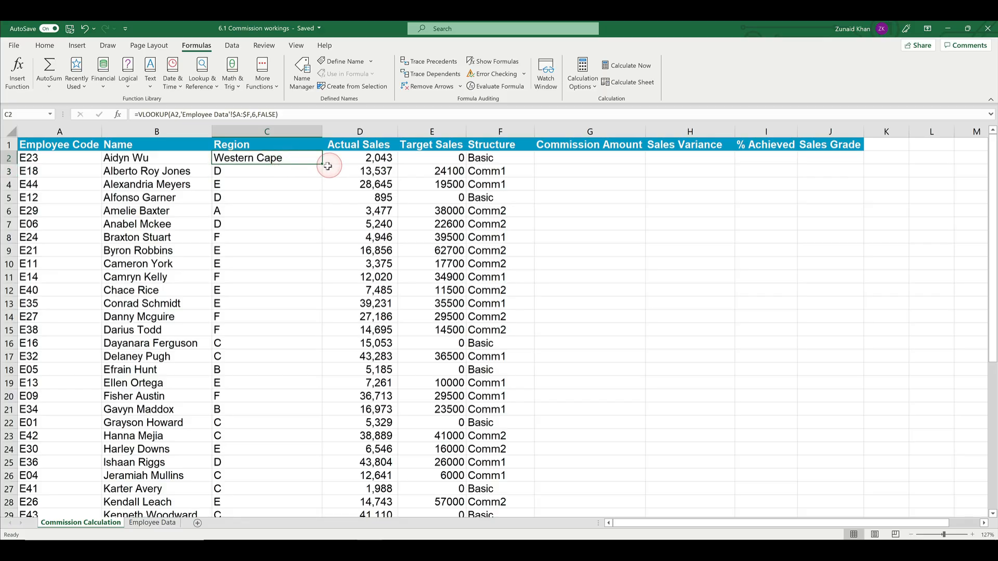
double_click(323, 165)
scroll(256, 239, "down", 13)
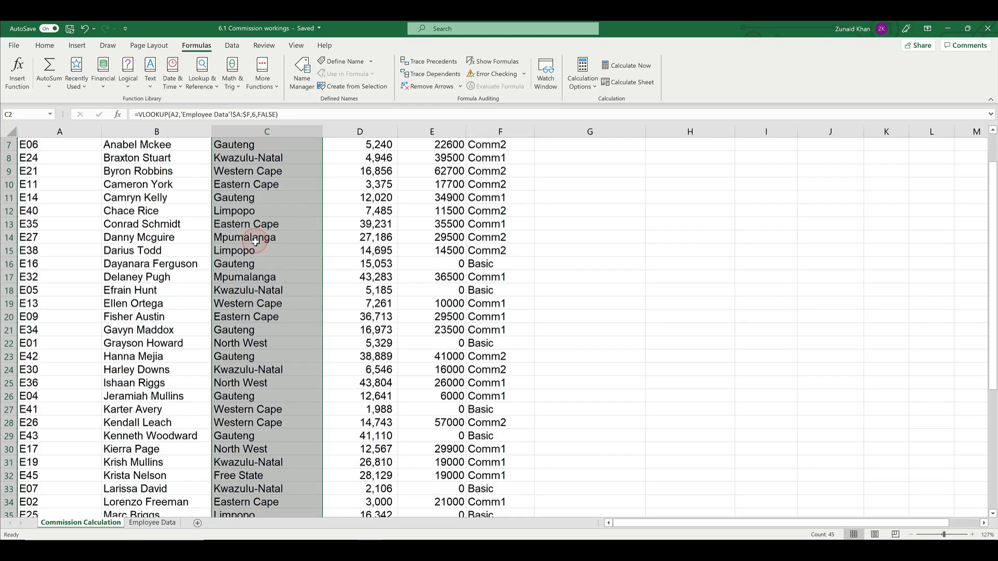
scroll(255, 240, "up", 13)
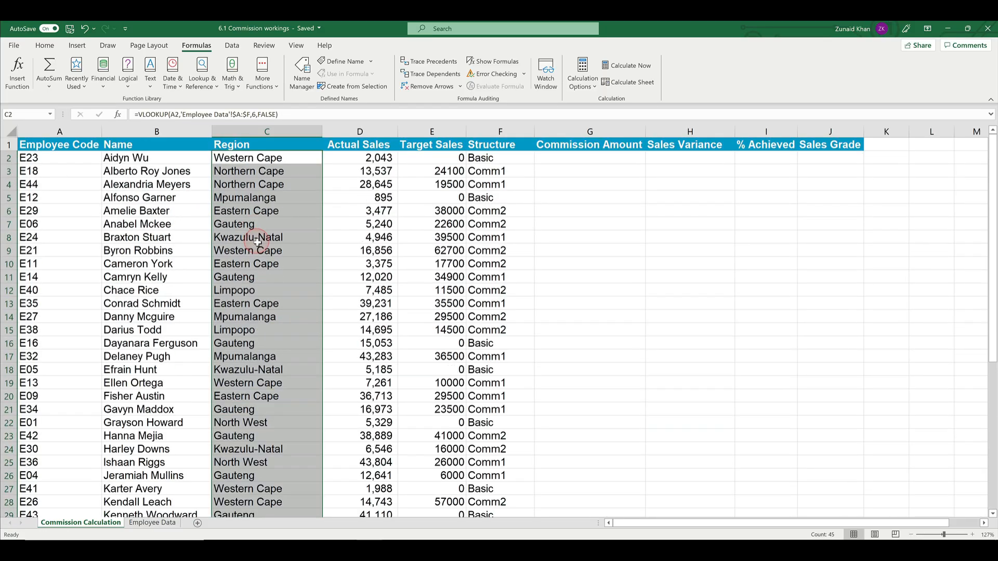
Step: Insert a new column before Actual Sales and give it the heading "Basic Salary"
left_click(371, 132)
right_click(372, 132)
left_click(398, 220)
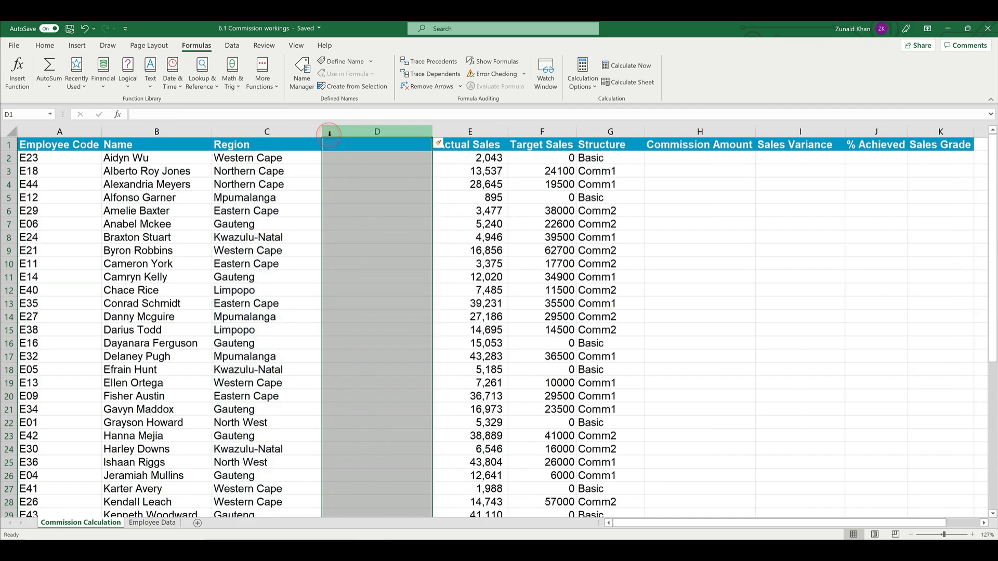
left_click(336, 145)
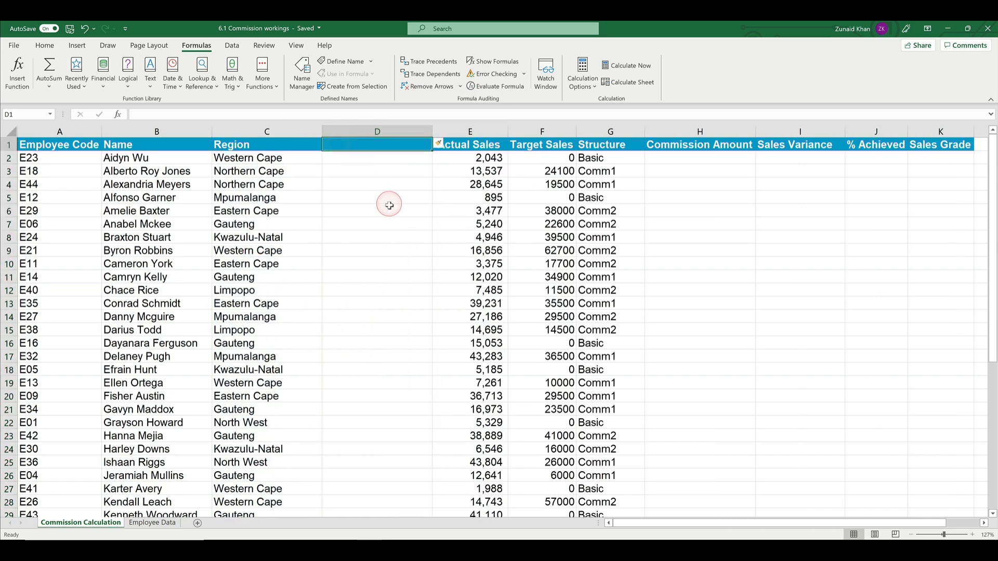
type("Basic Salary")
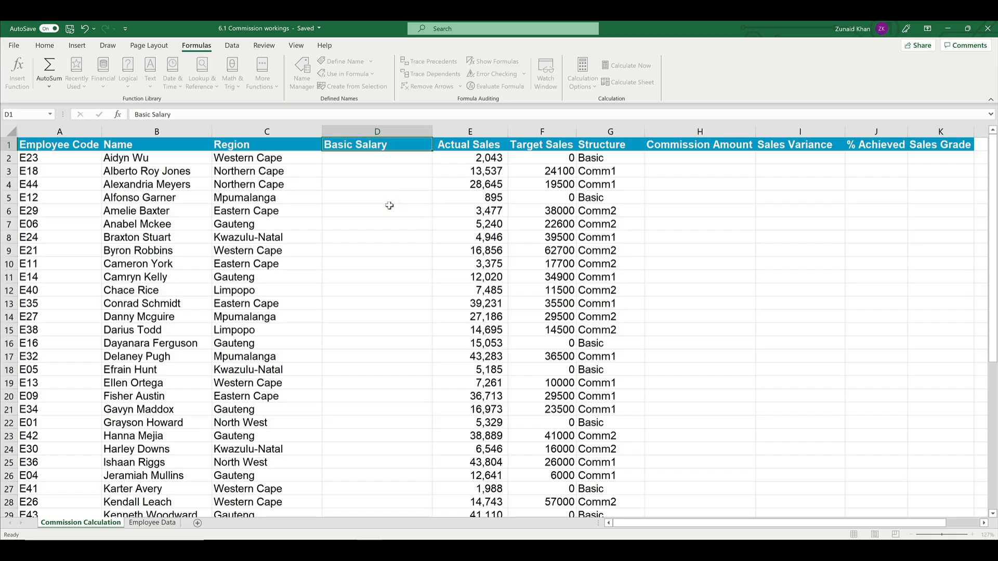
key("Return")
Step: Lock the lookup value's column in the C2 Region formula by changing the reference to $A2
key("Left")
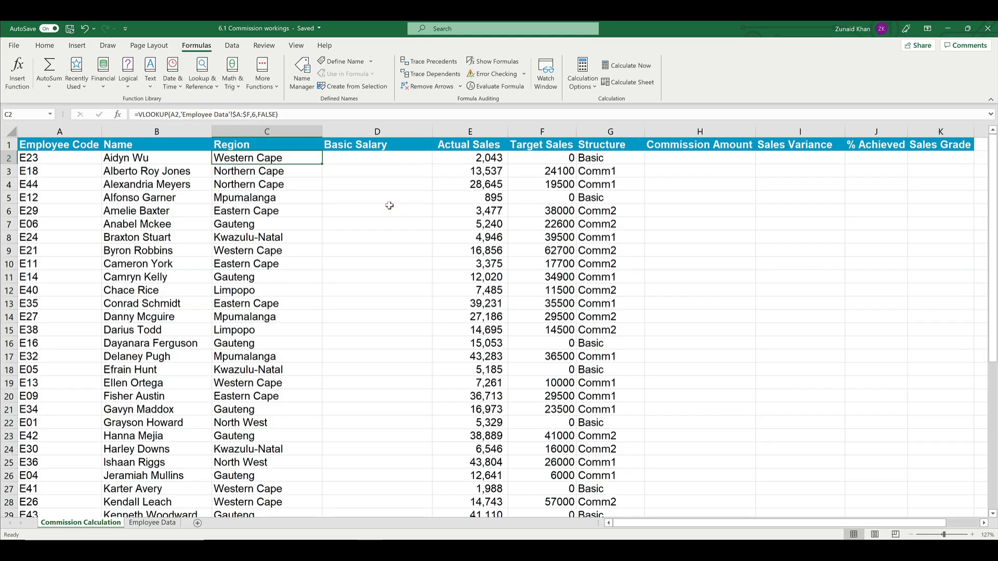
key("F2")
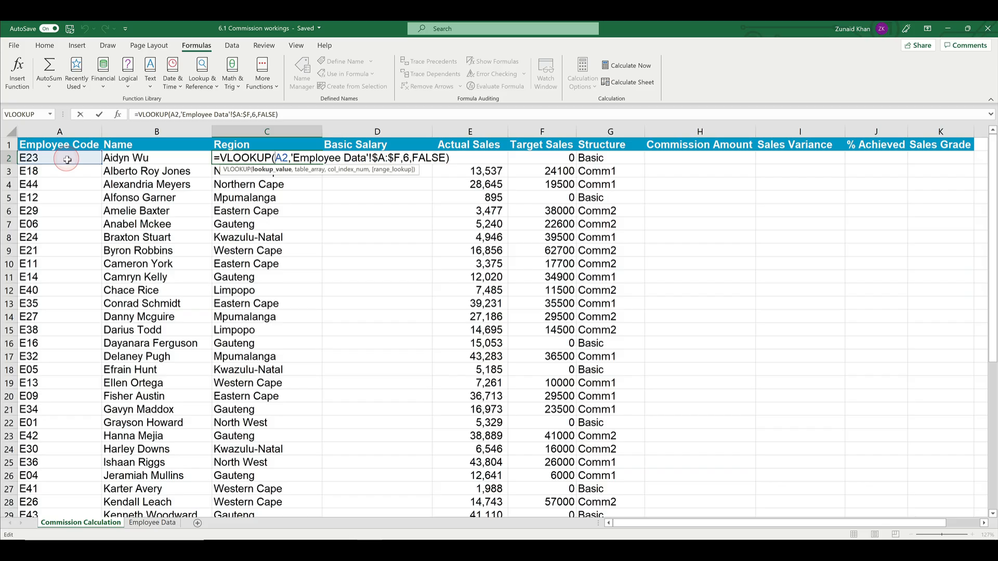
type("$")
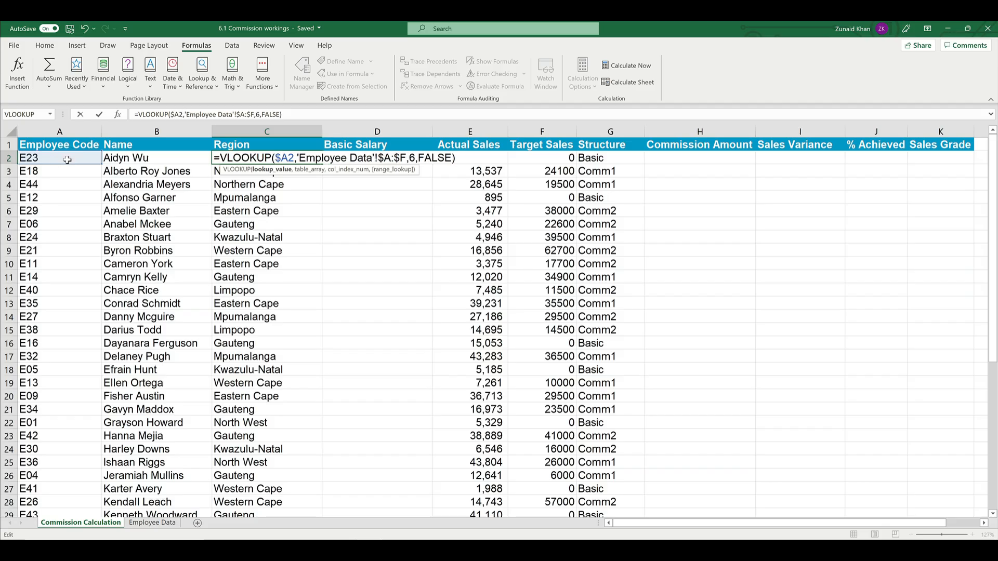
left_click(274, 159)
key("Return")
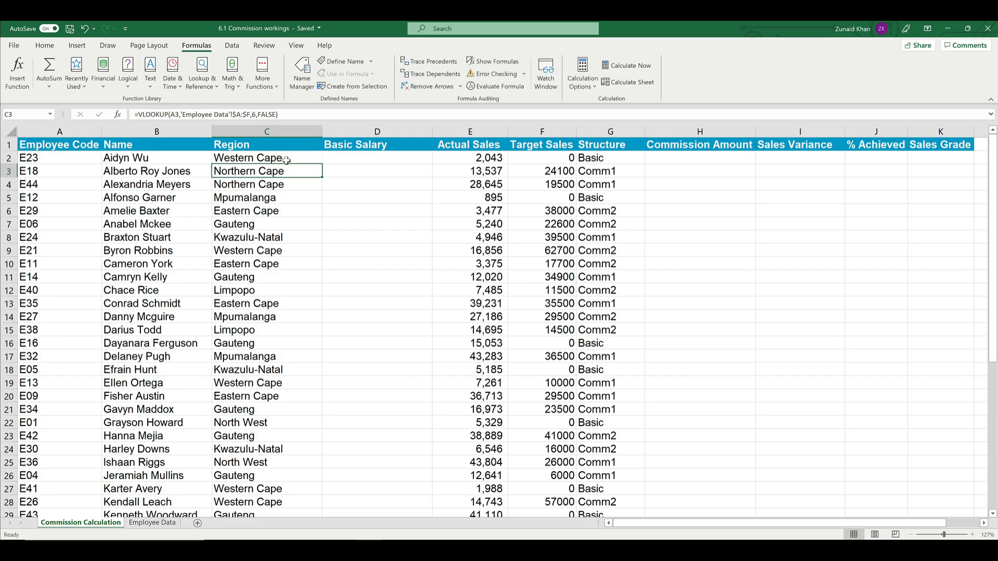
Step: Copy the Region VLOOKUP formula from C2 into D2 under Basic Salary
left_click(284, 159)
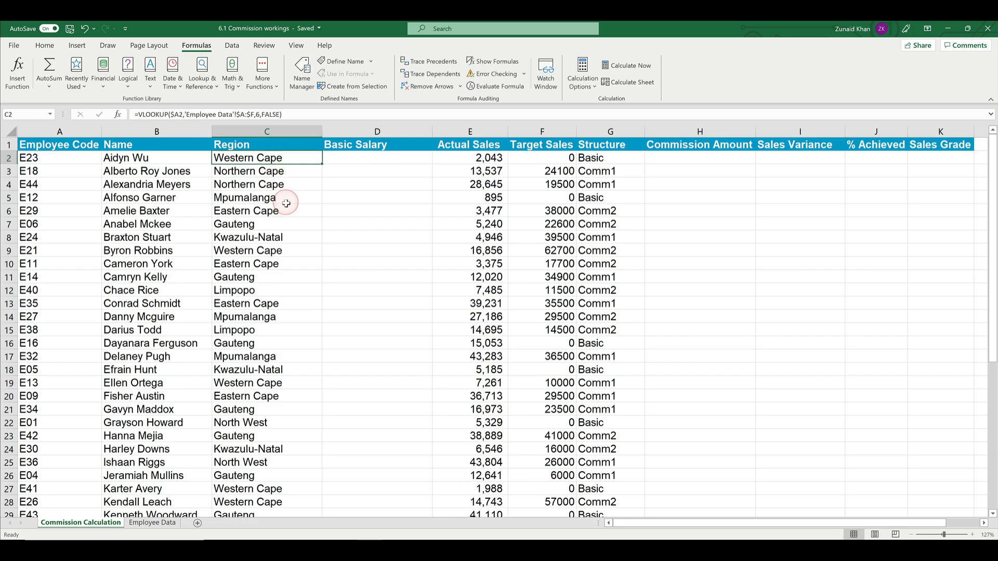
key("ctrl+c")
left_click(369, 161)
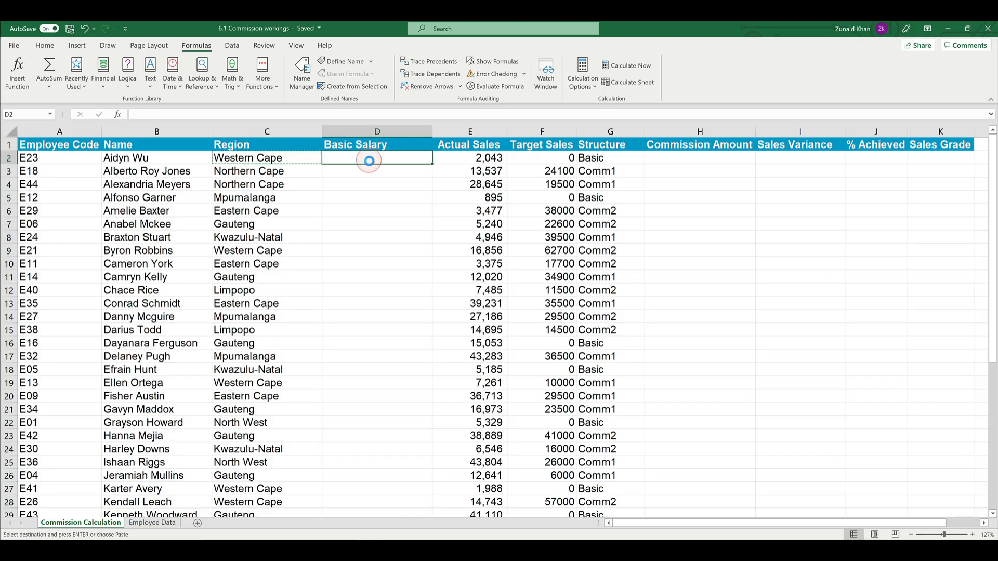
key("ctrl+v")
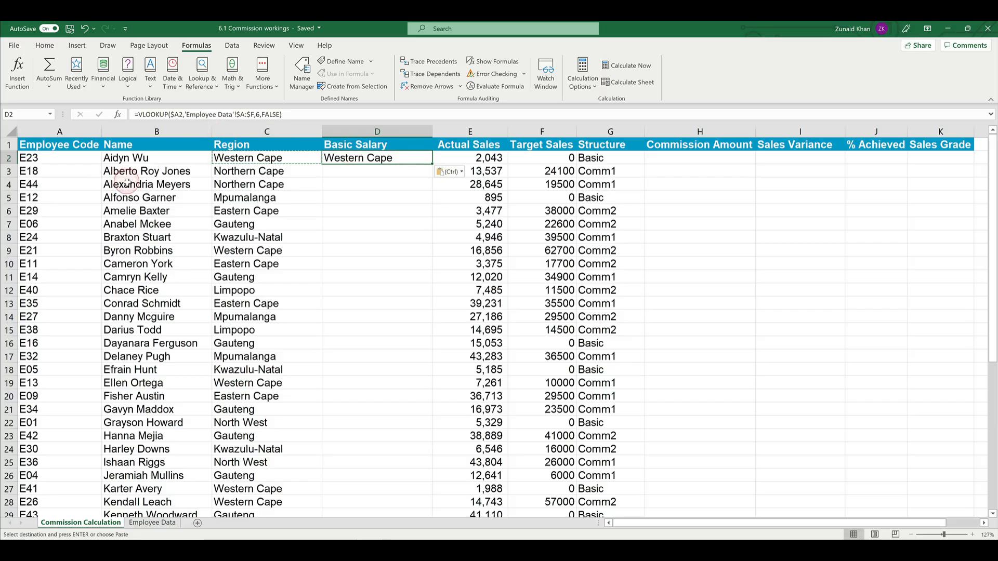
key("F2")
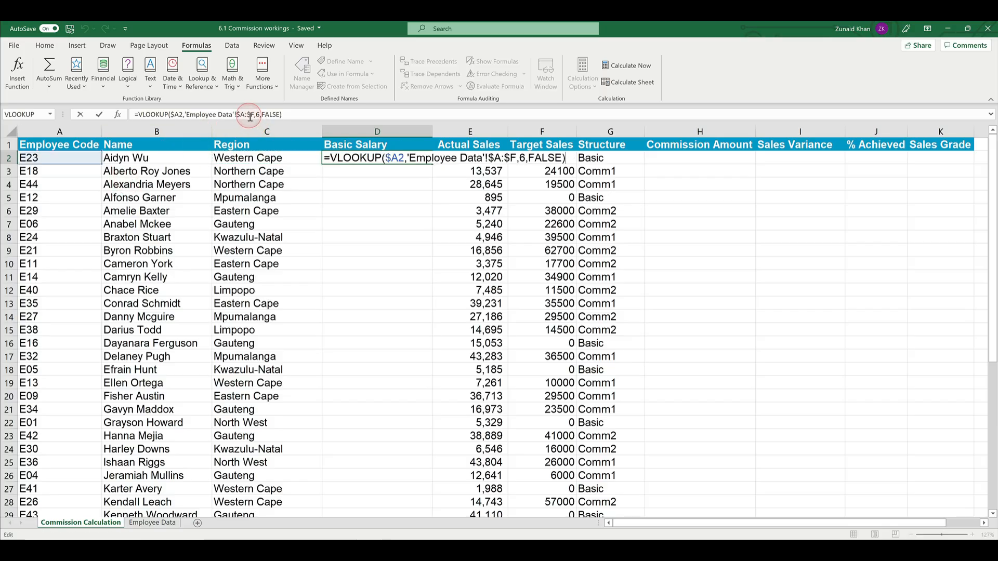
left_click(250, 117)
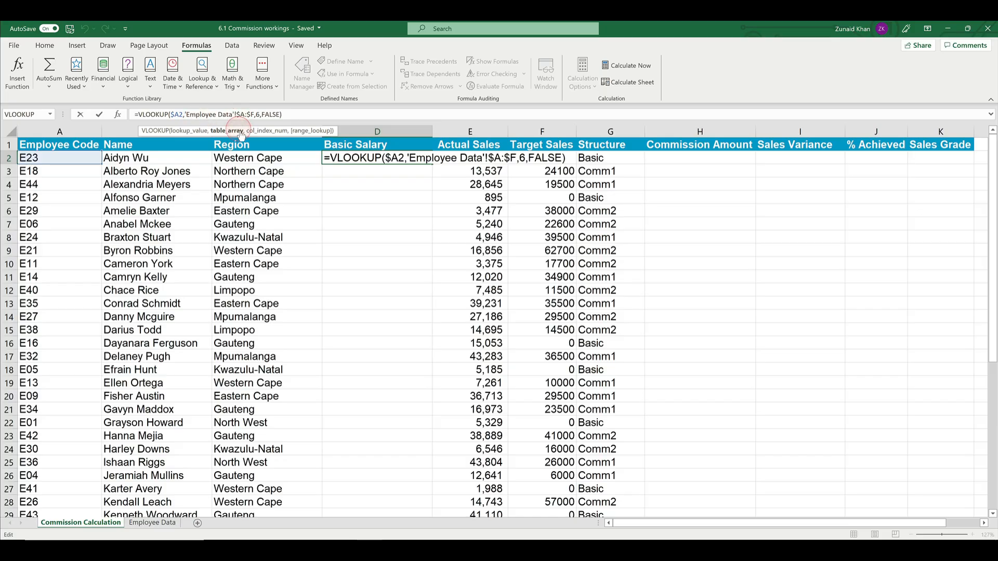
left_click(152, 523)
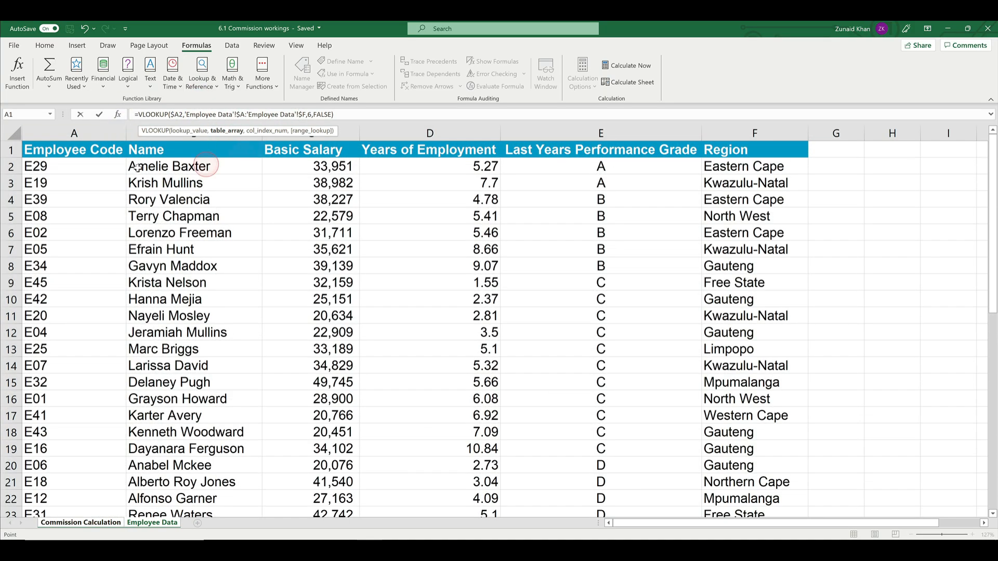
key("Return")
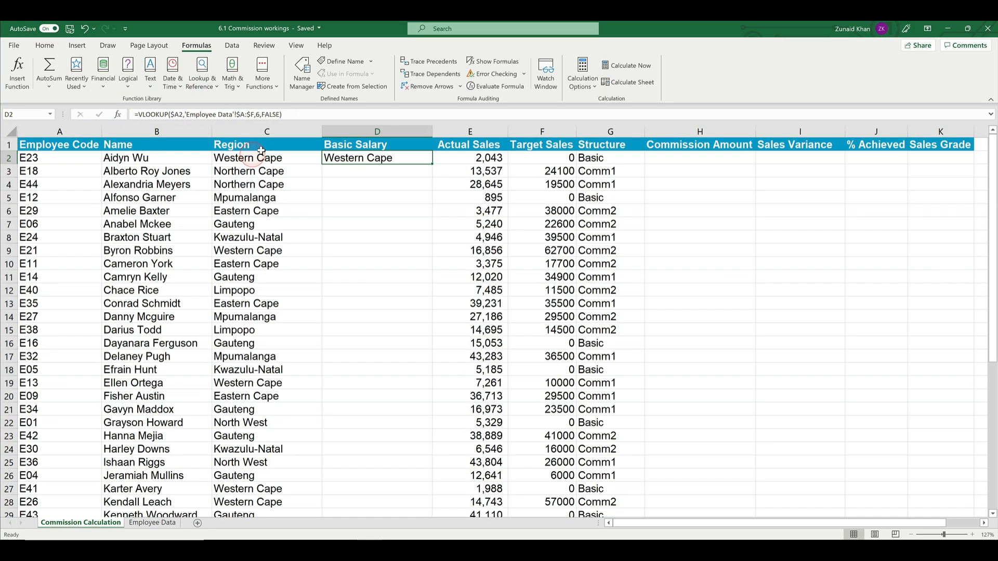
Step: Check on the Employee Data sheet which column position Basic Salary has, counting from Employee Code
left_click(258, 115)
key("Escape")
left_click(161, 524)
left_click(311, 168)
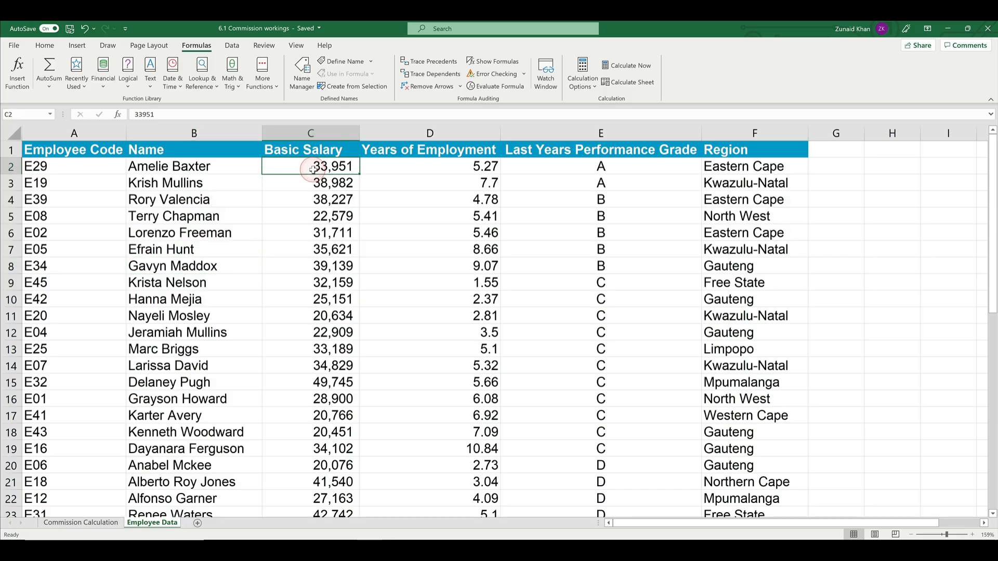
left_click(95, 149)
key("ctrl+shift+Down")
key("shift+Right")
key("shift+Right")
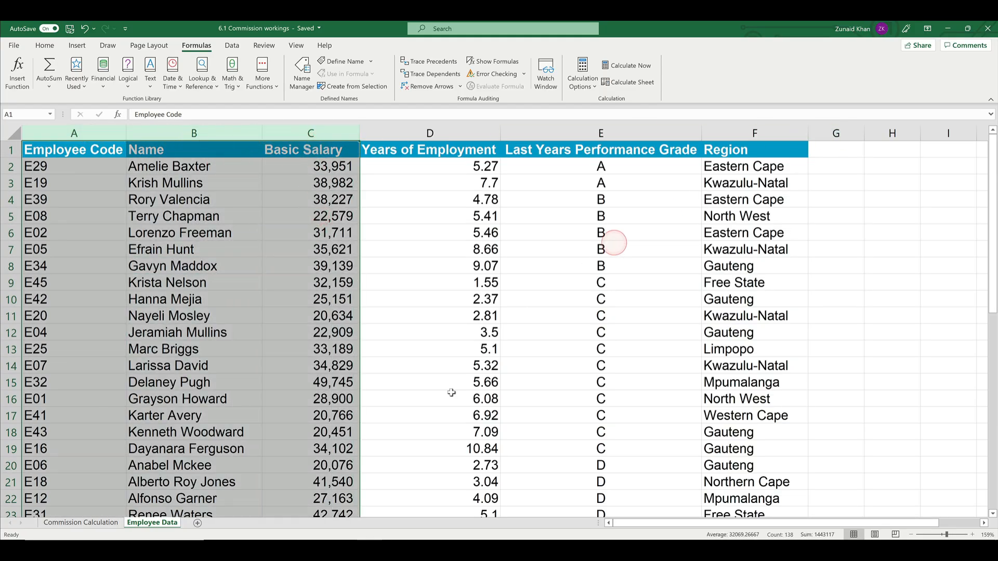
left_click(75, 525)
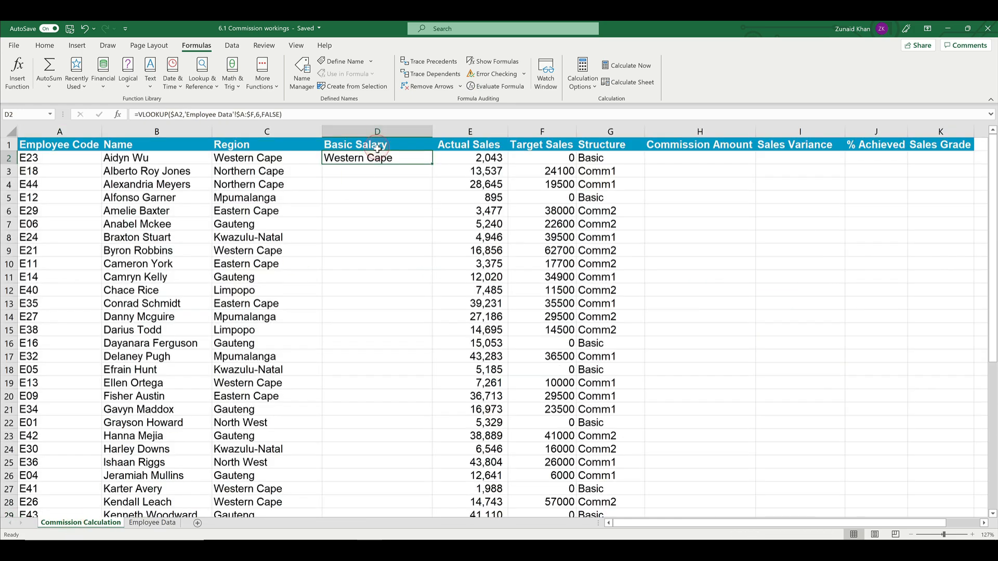
Step: Set the column index of the D2 VLOOKUP to 3 and fill the formula down the Basic Salary column
left_click(261, 115)
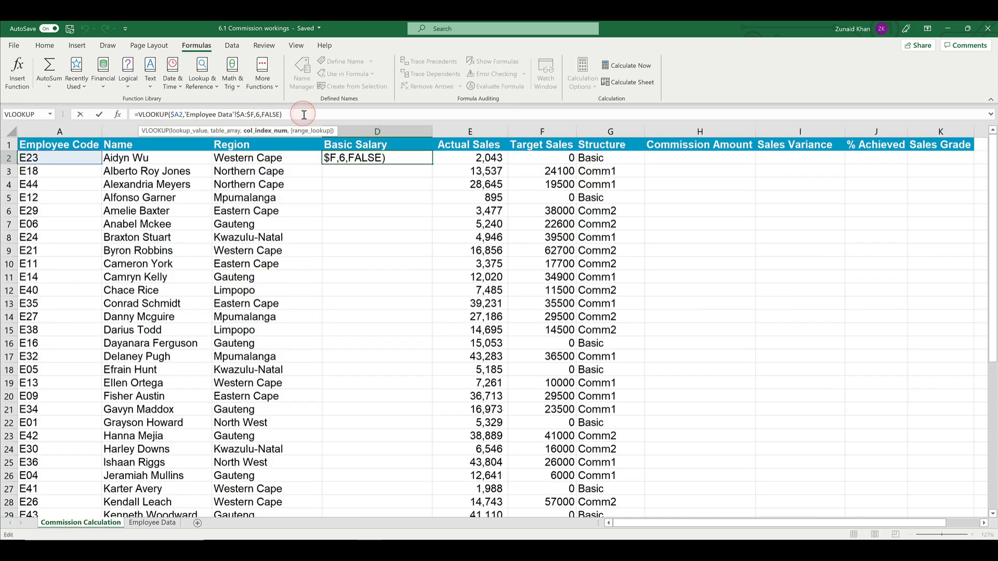
key("Return")
left_click(396, 161)
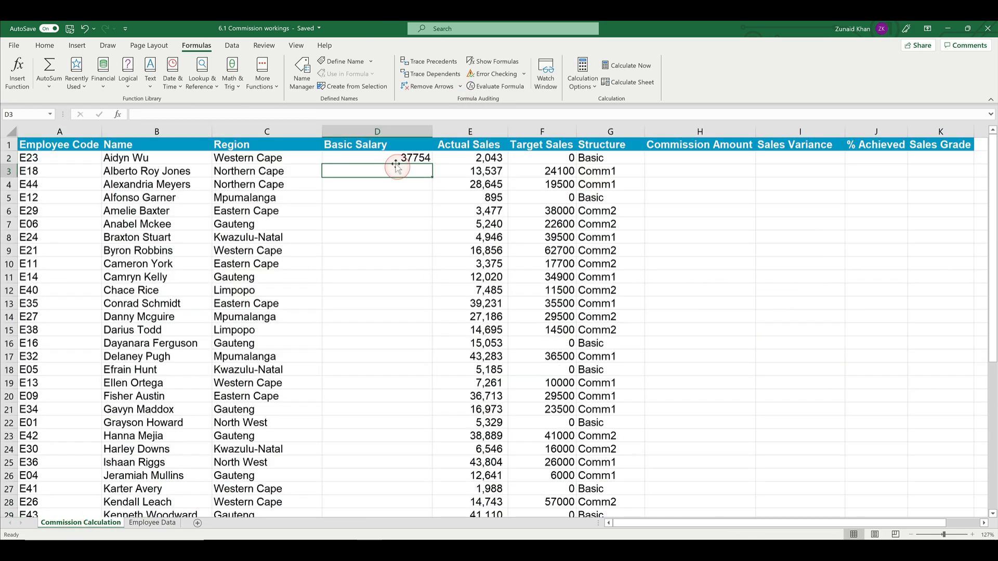
double_click(434, 167)
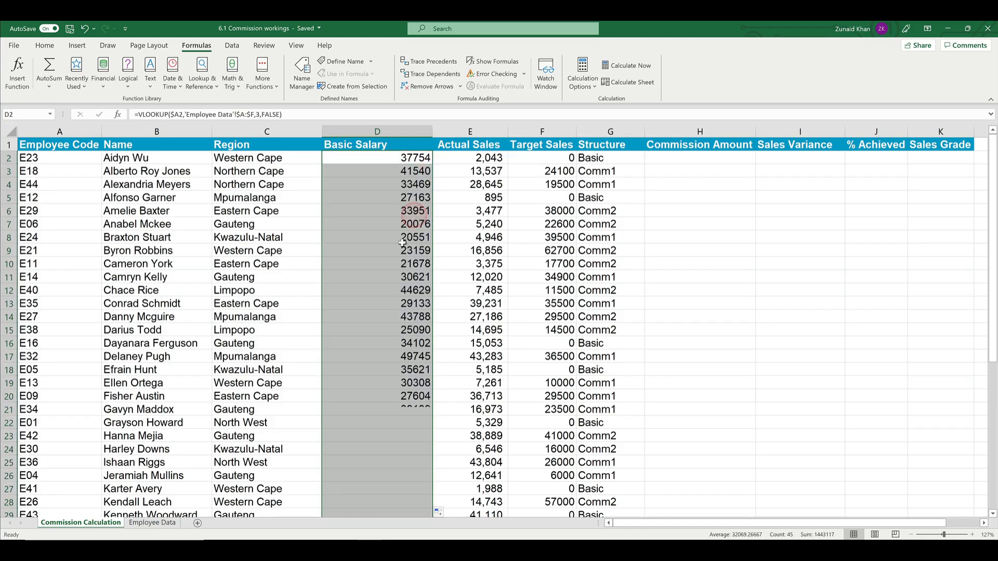
scroll(393, 238, "down", 5)
scroll(393, 239, "up", 5)
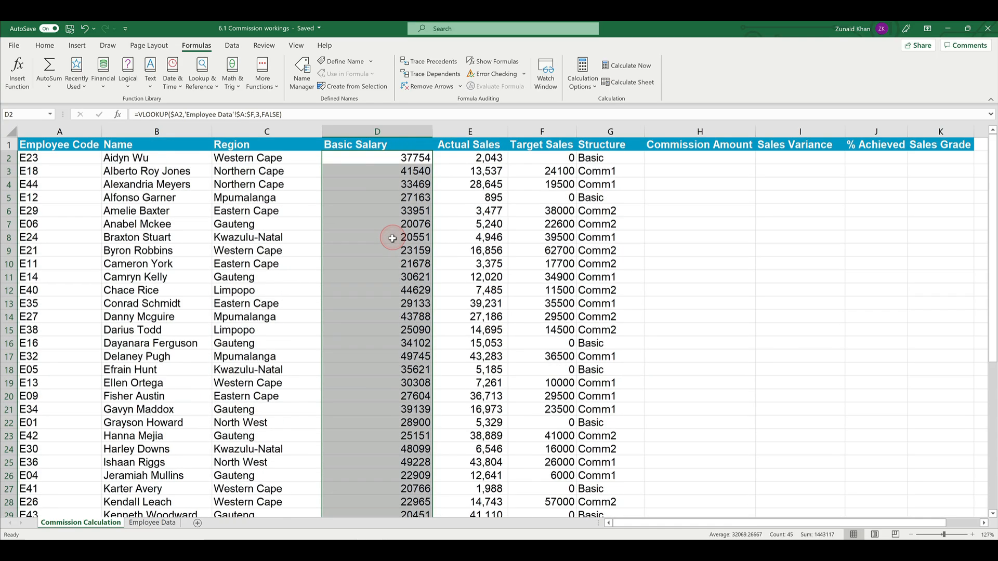
left_click(259, 115)
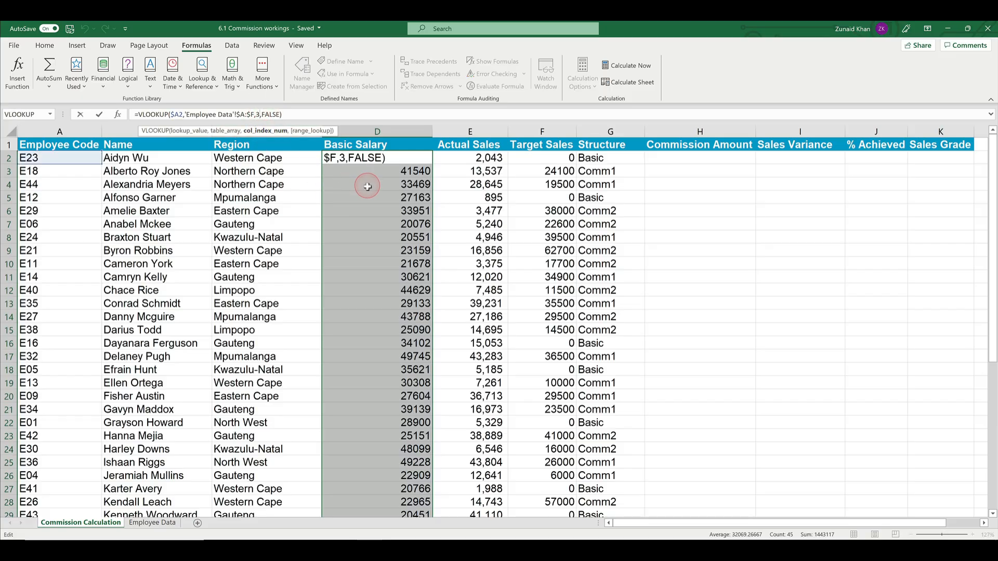
key("ctrl+Return")
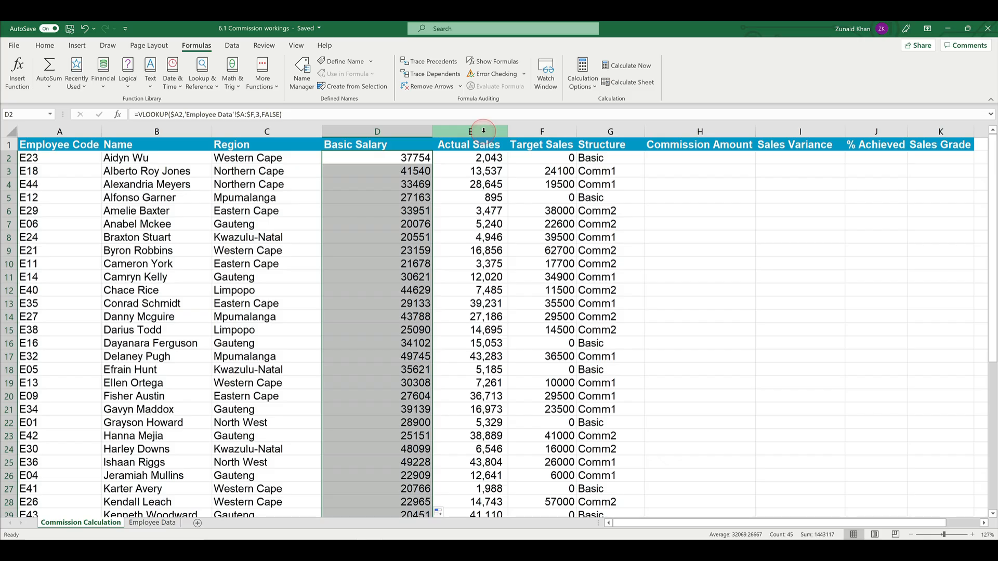
Step: Insert two blank columns before Actual Sales on the Commission Calculation sheet
left_click_drag(483, 130, 542, 131)
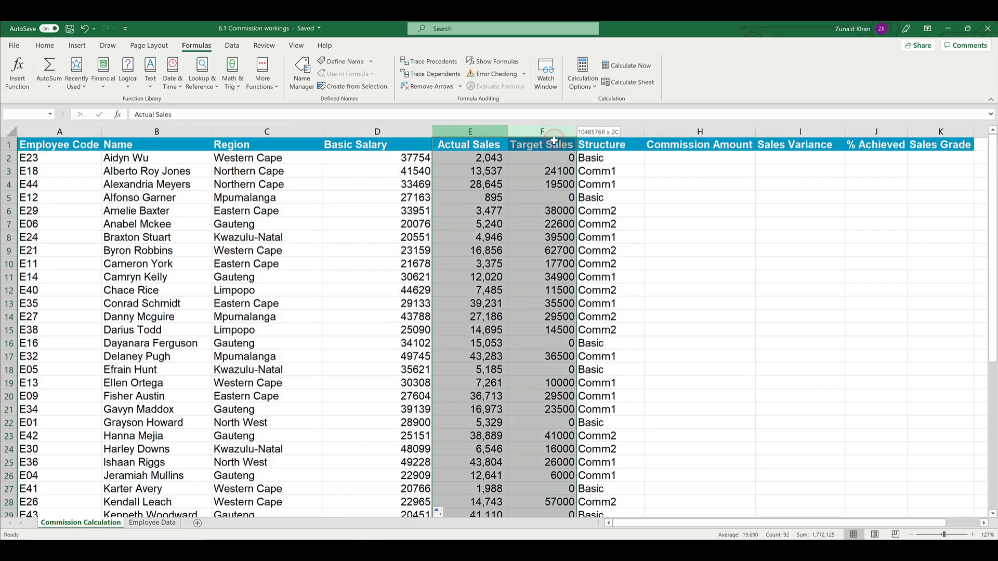
right_click(529, 177)
left_click(556, 262)
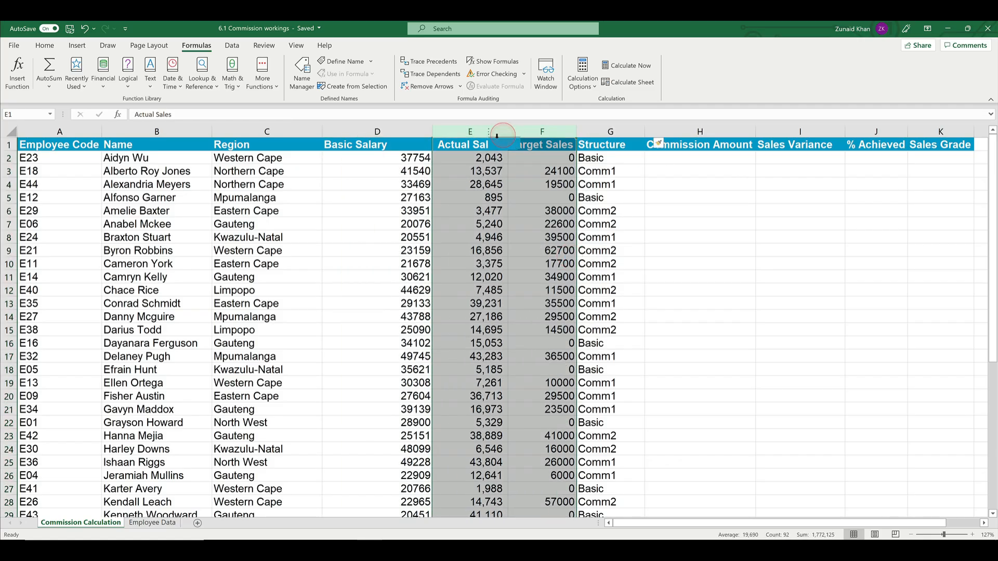
left_click(476, 158)
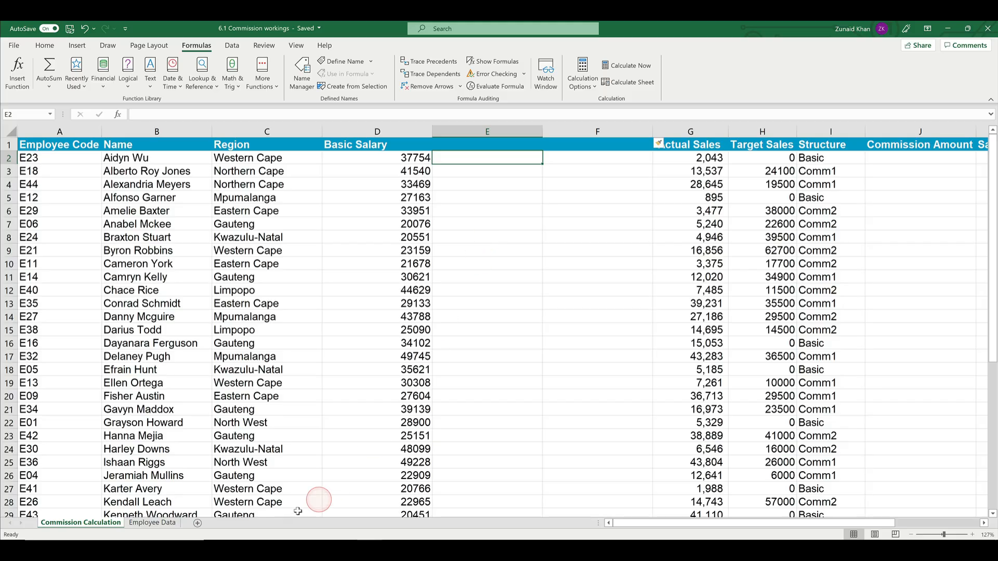
Step: Copy the "Last Years Performance Grade" heading from Employee Data into E1 of Commission Calculation and autofit column E
left_click(156, 523)
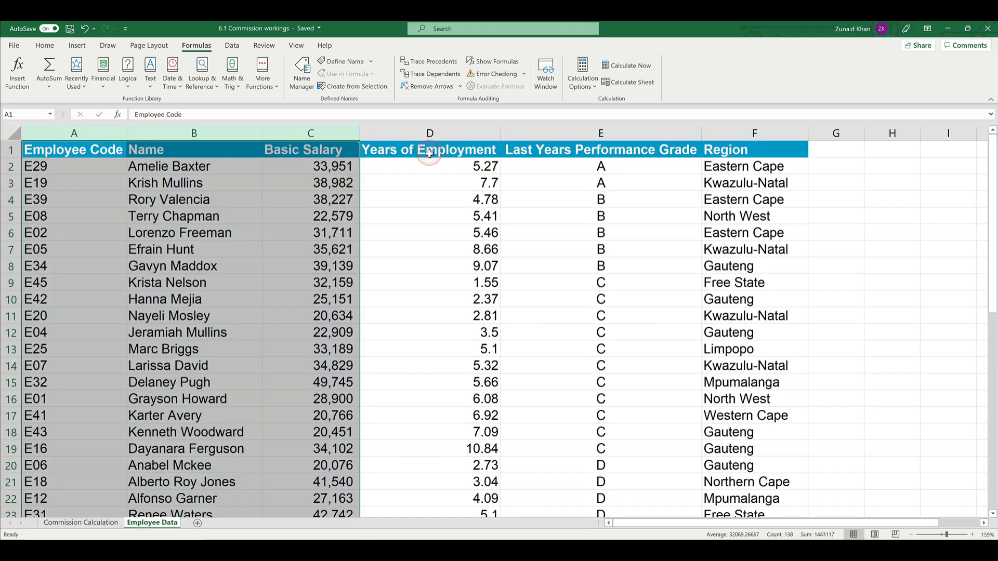
left_click(608, 149)
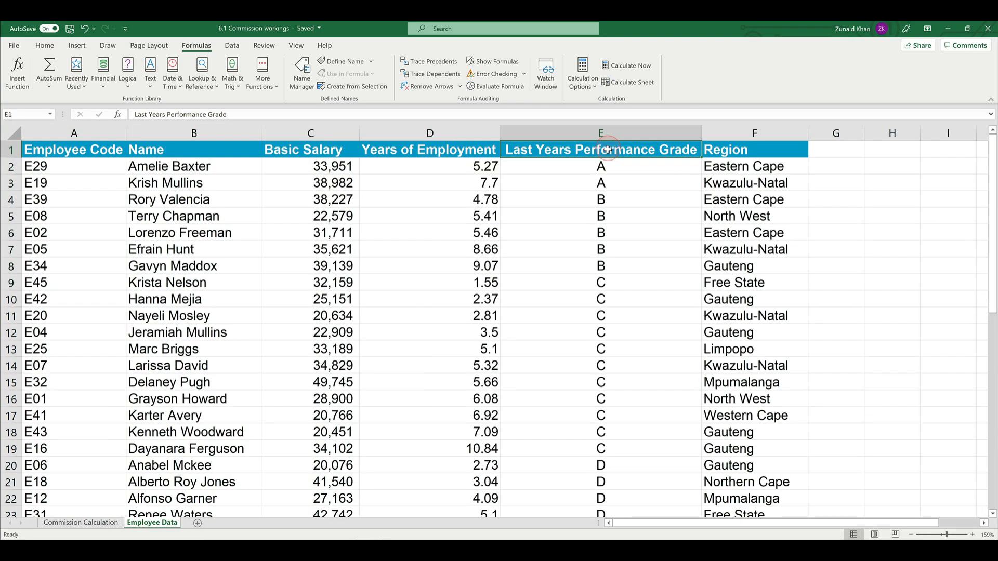
right_click(608, 150)
left_click(627, 162)
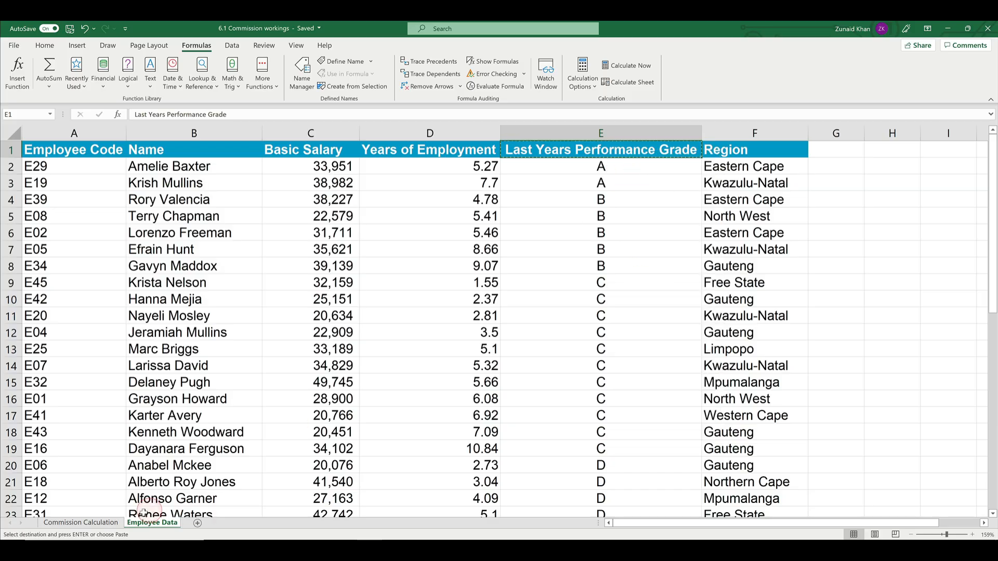
left_click(84, 523)
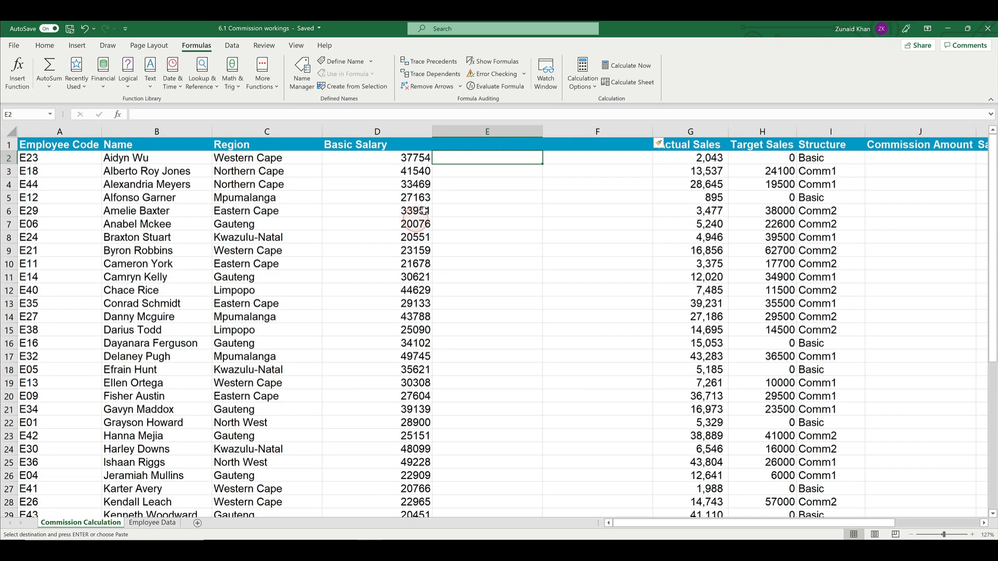
right_click(481, 148)
left_click(507, 205)
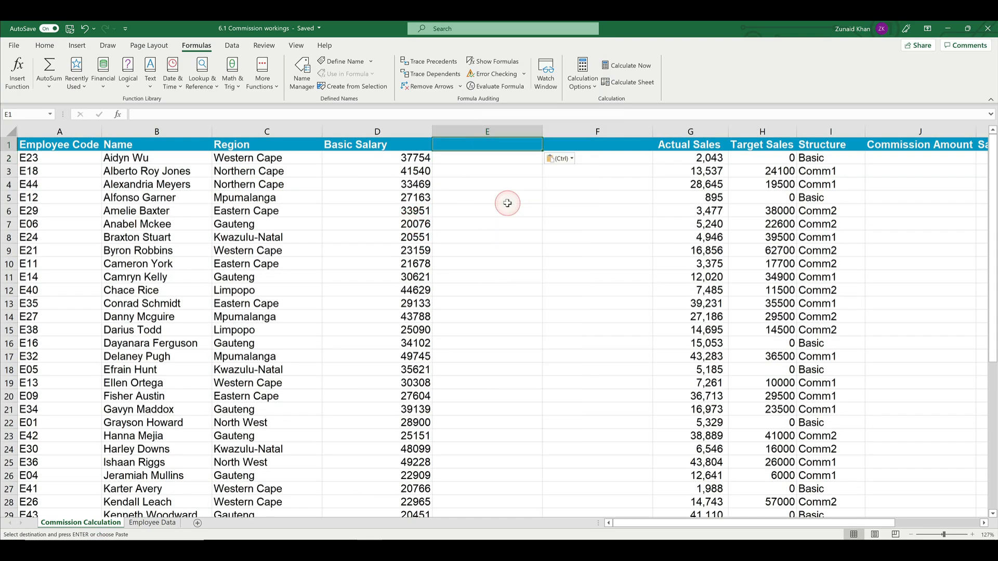
left_click(592, 143)
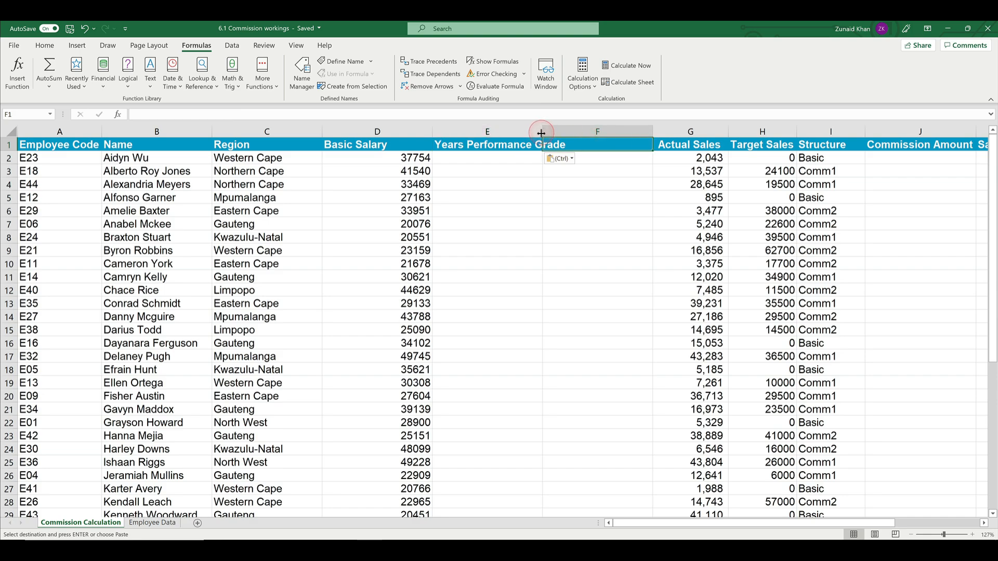
double_click(543, 131)
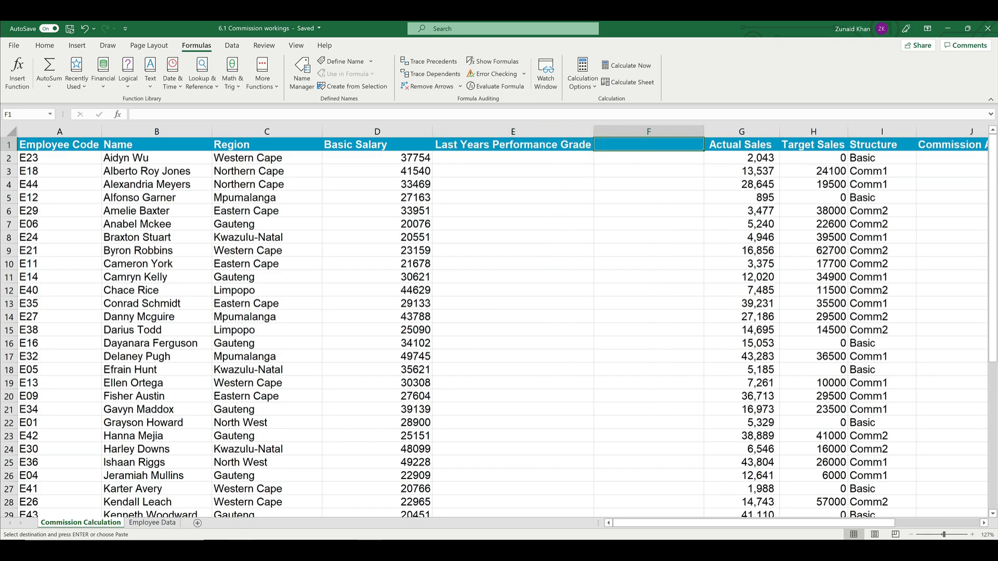
Step: Copy the "Years of Employment" heading from Employee Data into F1 of Commission Calculation and autofit column F
left_click(152, 523)
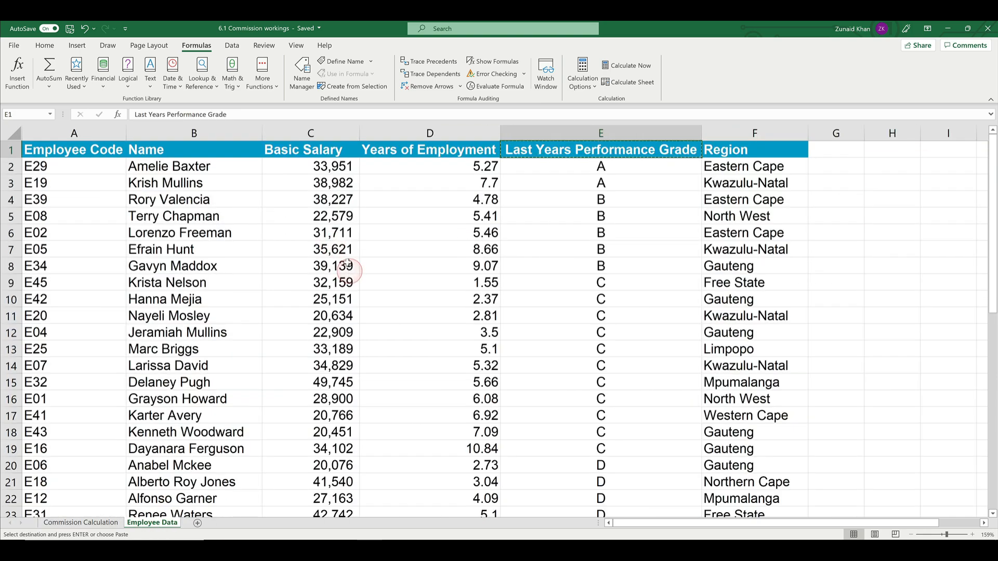
right_click(403, 150)
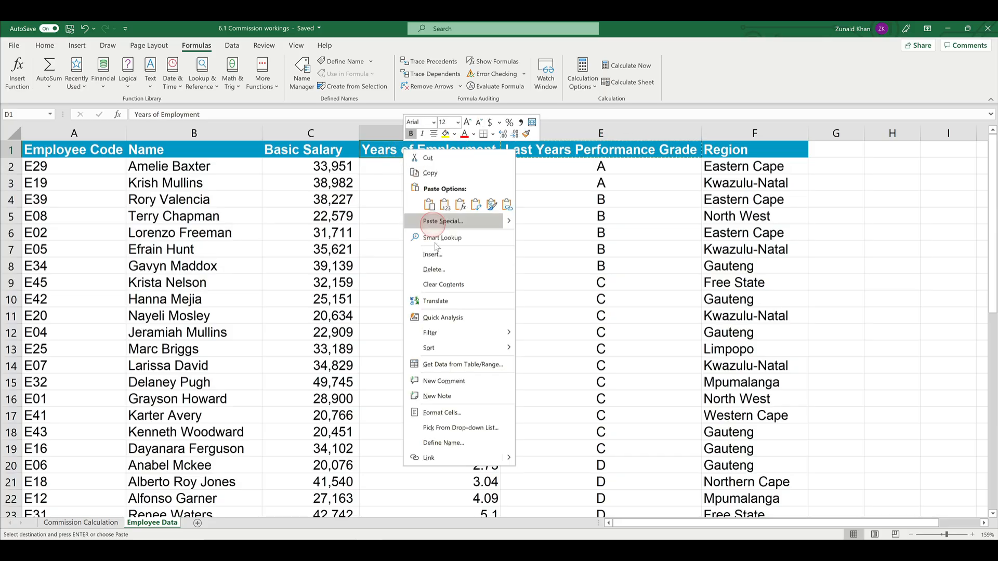
left_click(431, 174)
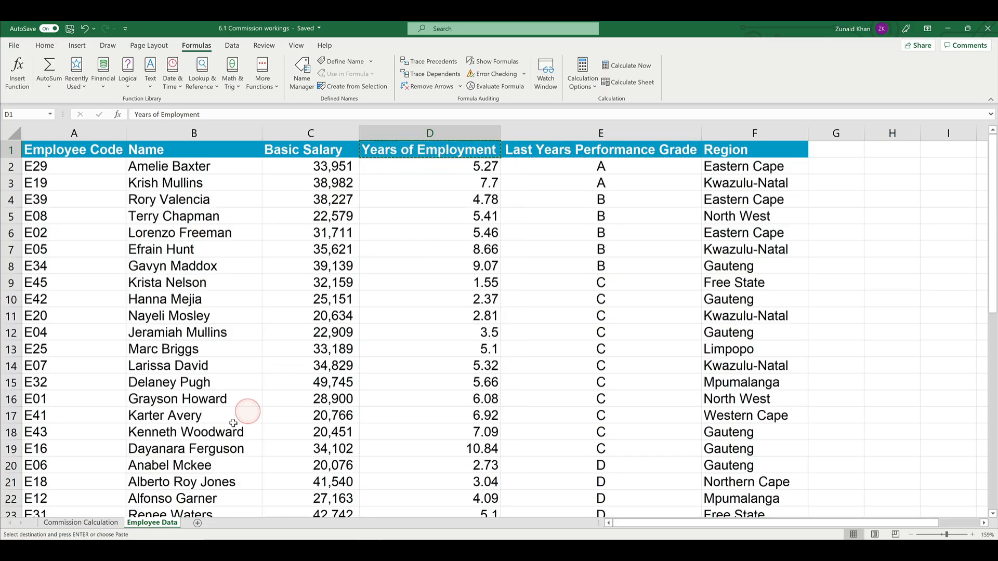
key("ctrl+Page_Up")
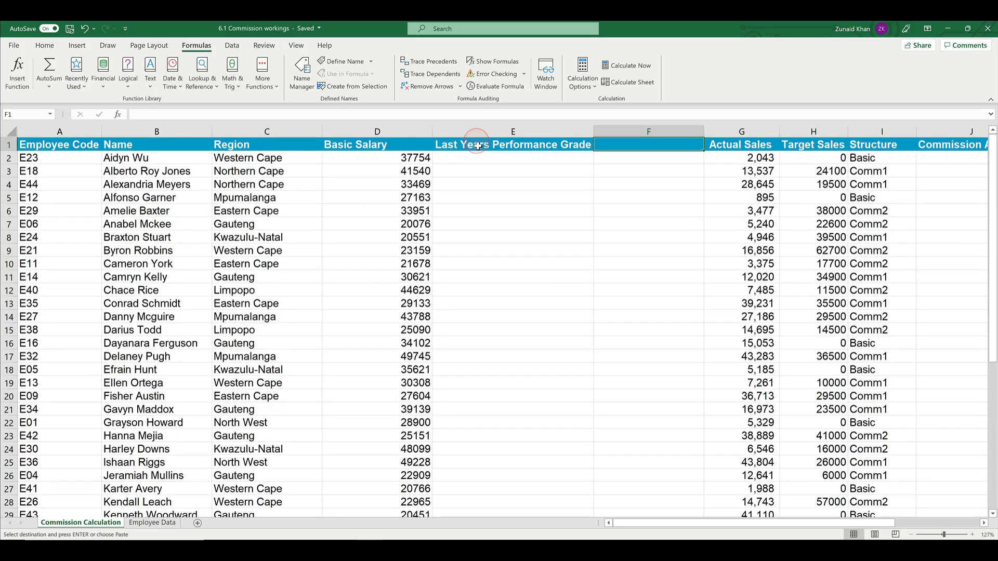
left_click(631, 155)
right_click(633, 147)
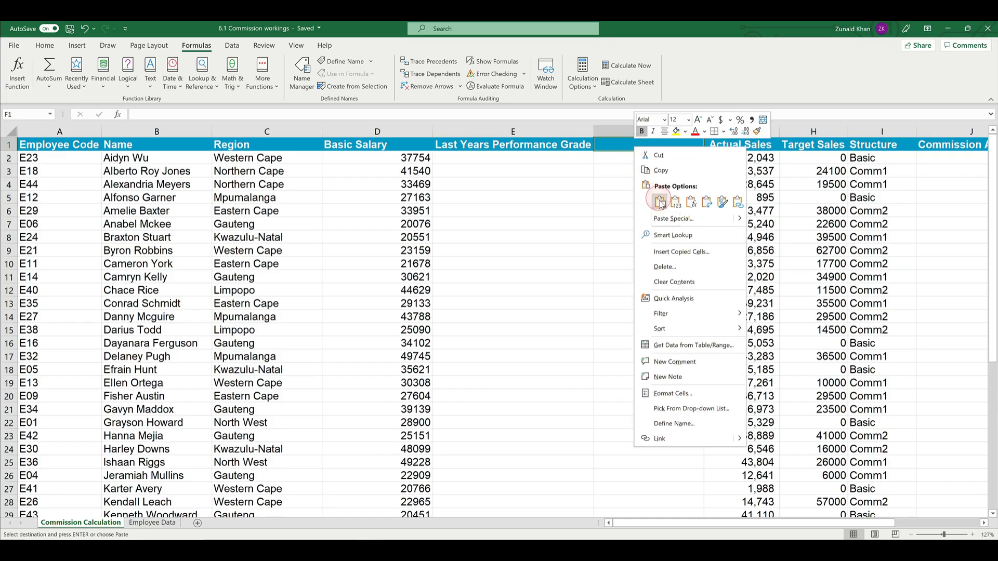
left_click(657, 197)
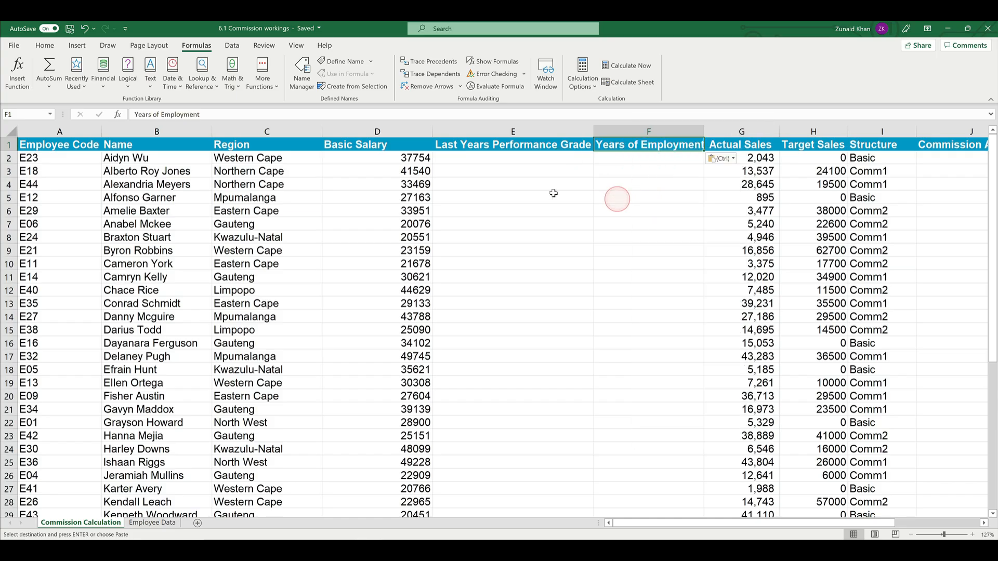
double_click(705, 131)
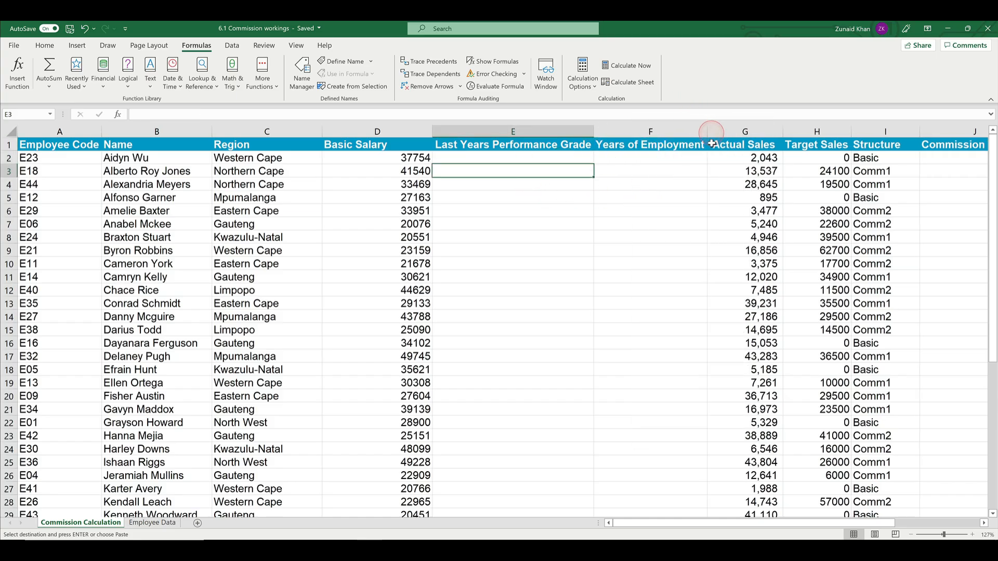
Step: Examine the column index in the Basic Salary formulas and compare it with the Basic Salary column's position on Employee Data
left_click(401, 171)
left_click(397, 239)
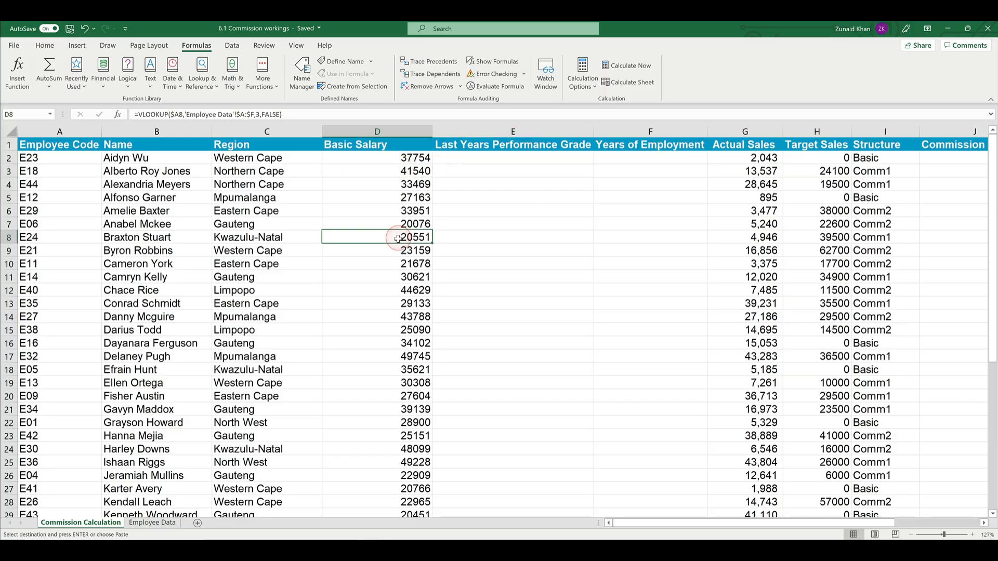
left_click(395, 161)
left_click(260, 115)
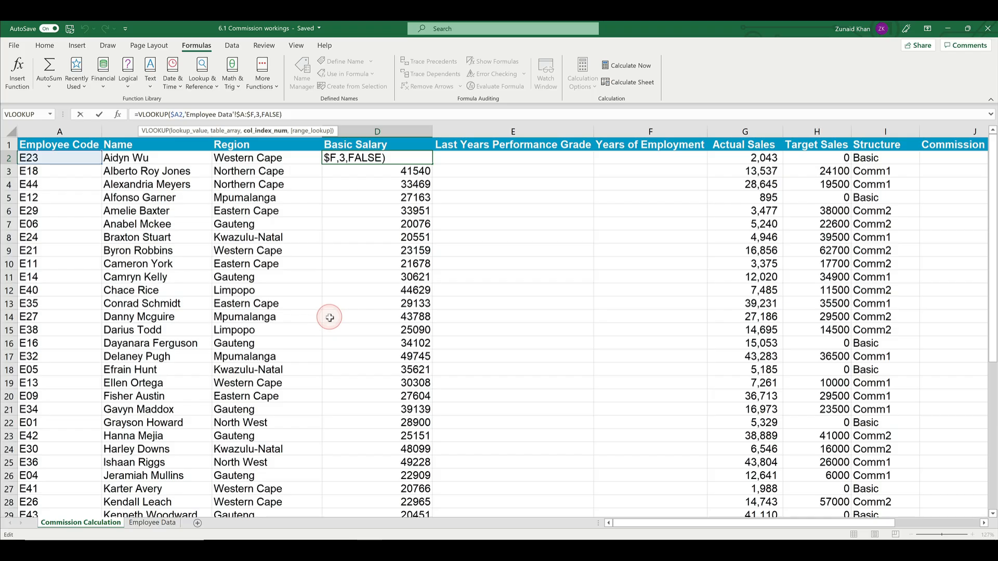
left_click(357, 147)
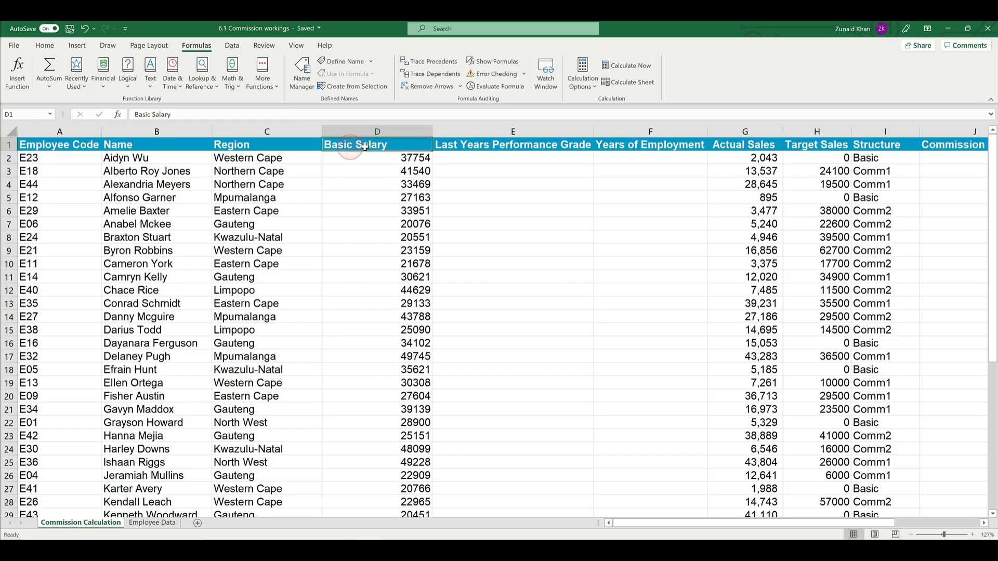
left_click(152, 522)
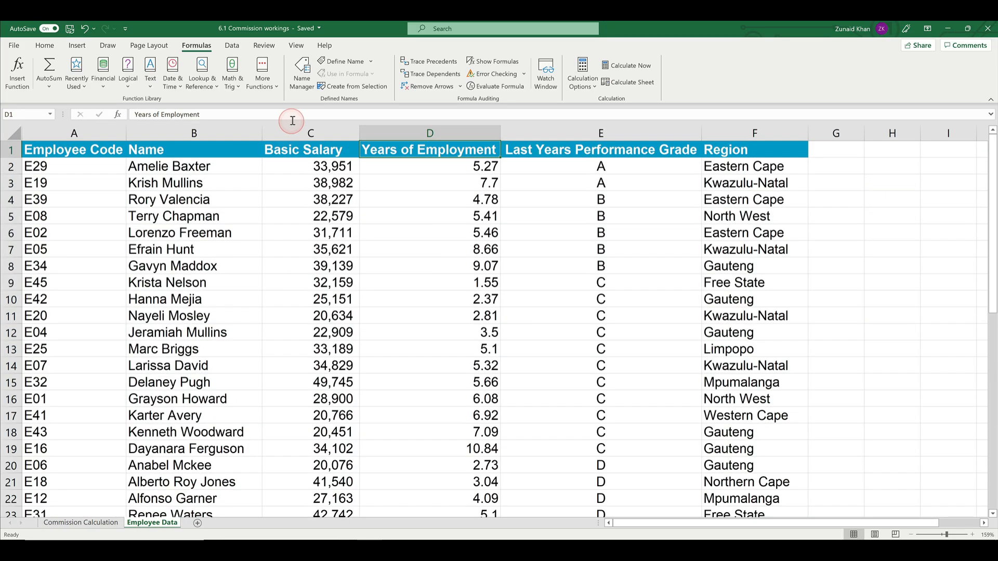
left_click(331, 147)
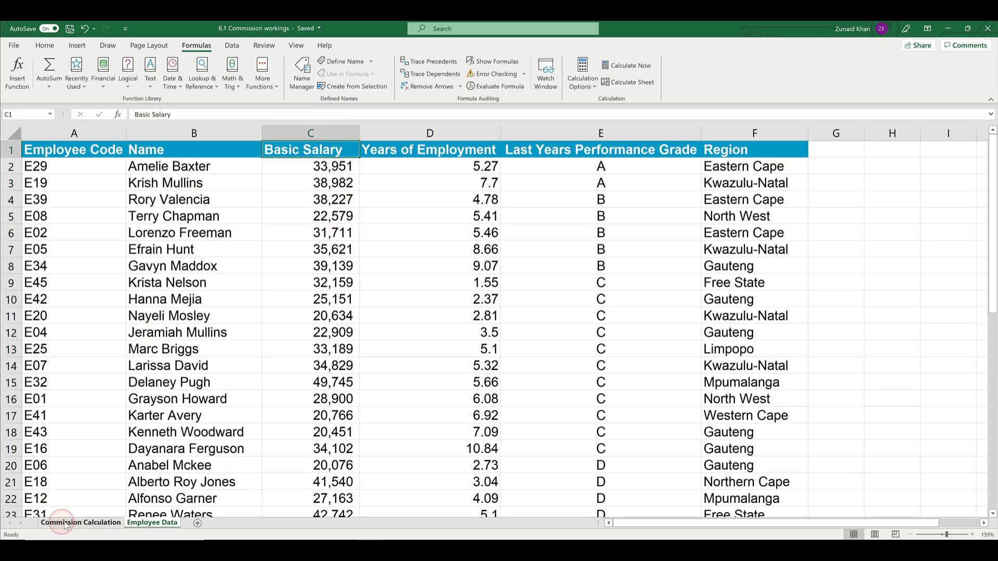
left_click(81, 522)
left_click(246, 130)
left_click(356, 173)
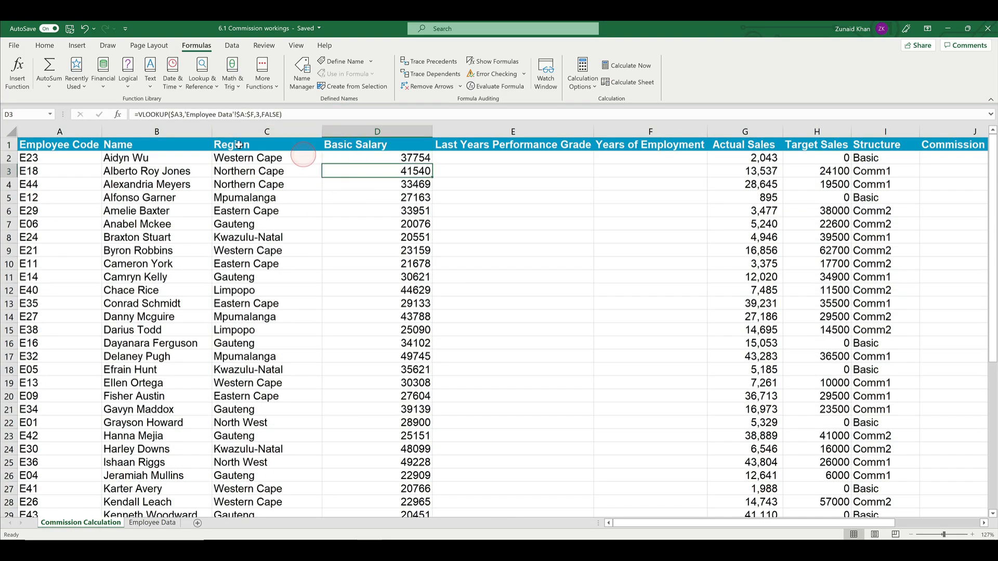
left_click(258, 115)
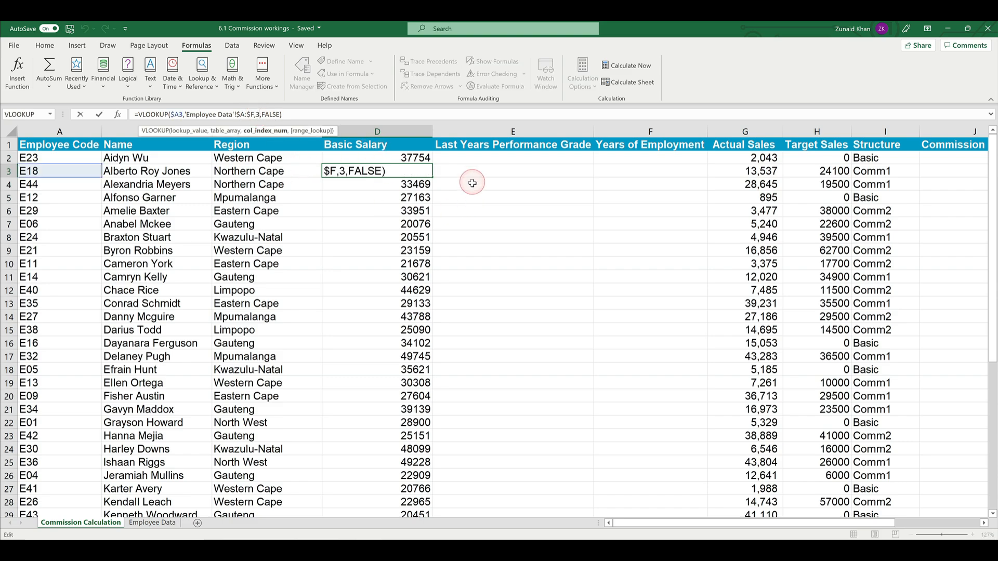
key("Escape")
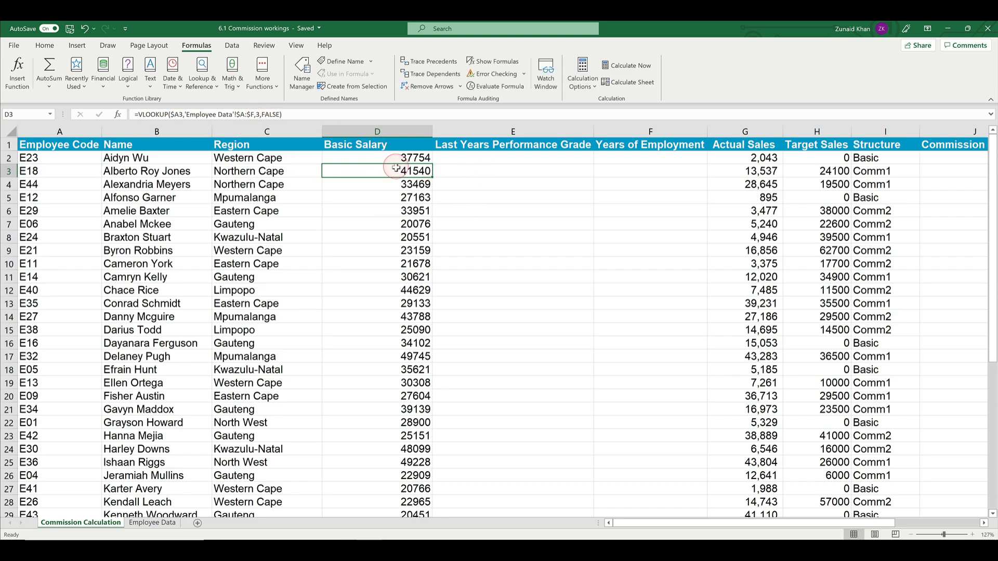
Step: Compare the position of the Last Years Performance Grade column on Commission Calculation with its position on Employee Data
left_click(515, 168)
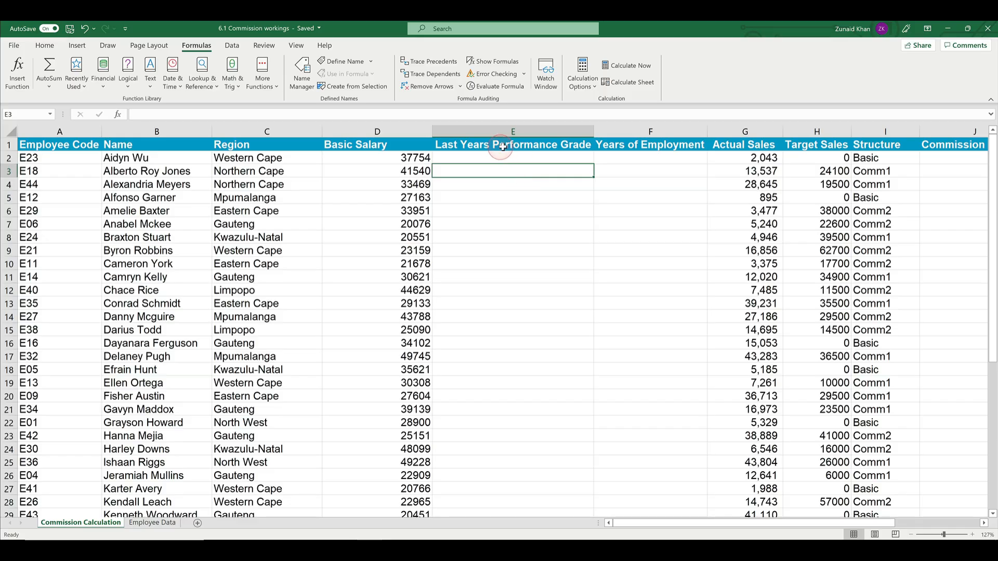
left_click(500, 146)
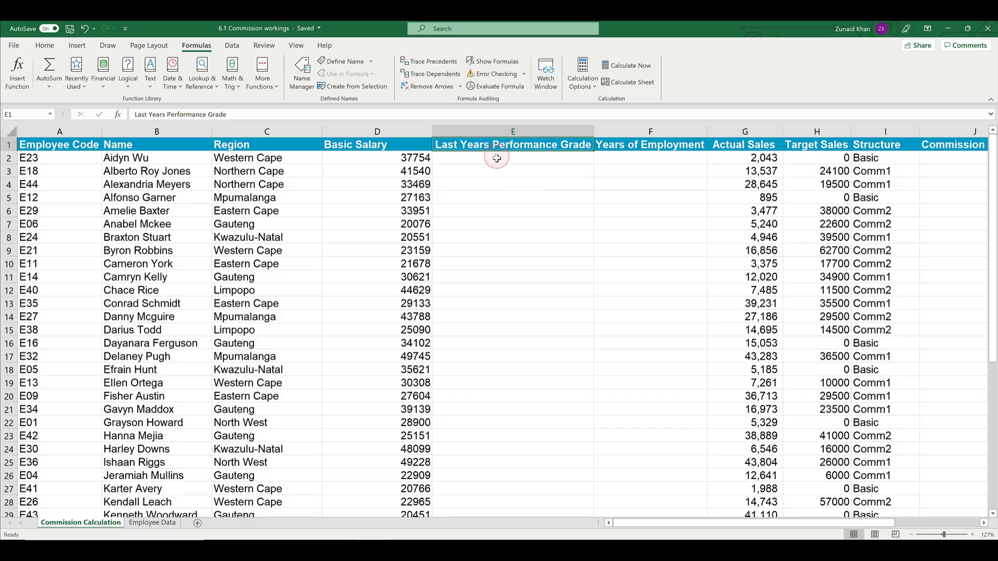
left_click(155, 524)
left_click(155, 524)
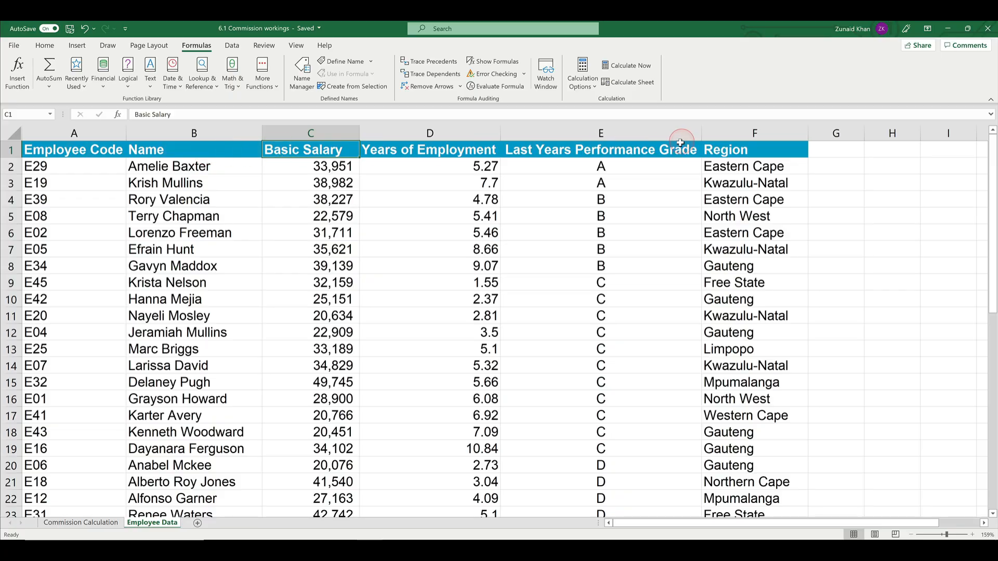
left_click(584, 148)
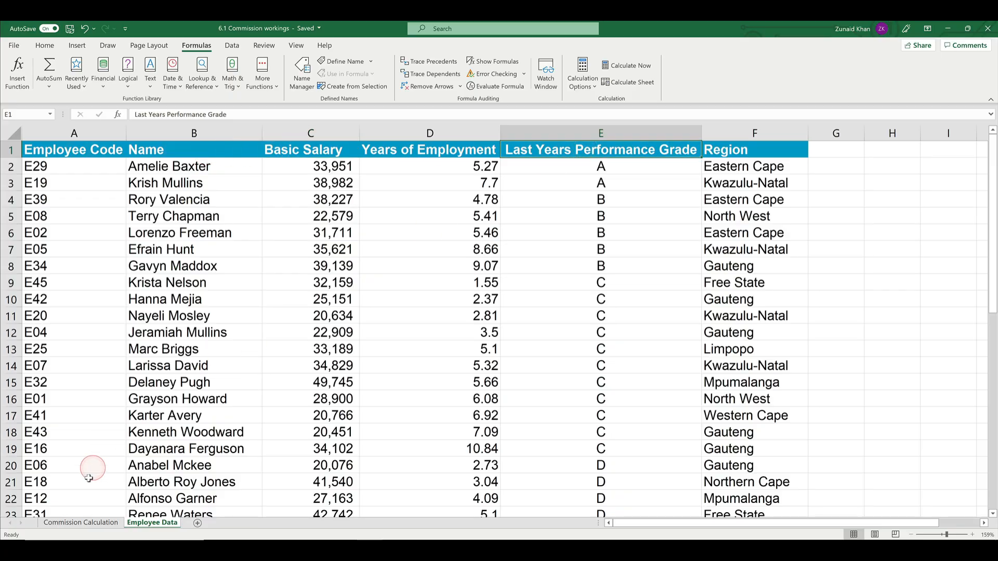
left_click(81, 523)
left_click(509, 147)
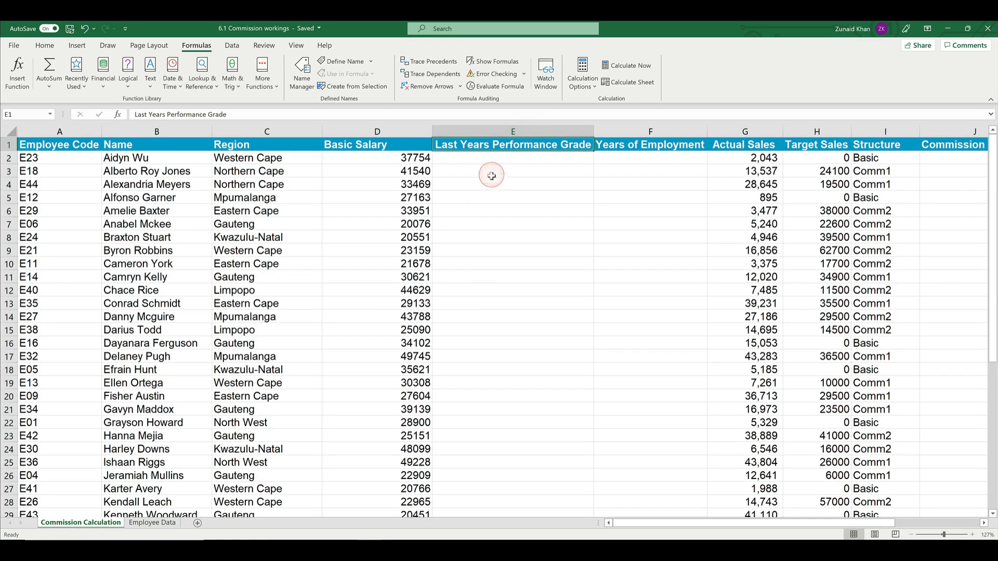
left_click(495, 160)
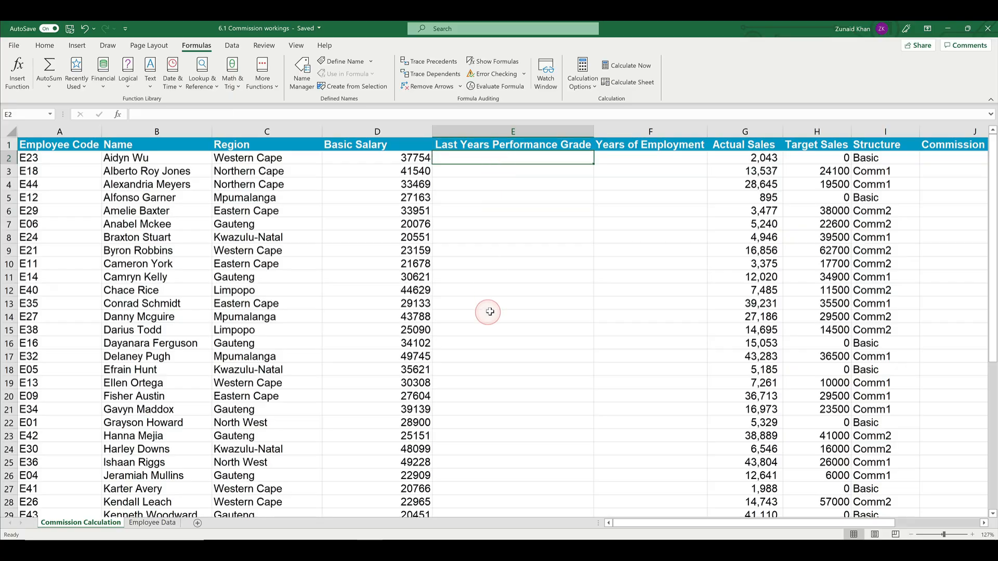
Step: Copy the header row A1:F1 from Employee Data into cell A1 of a new worksheet
left_click(152, 523)
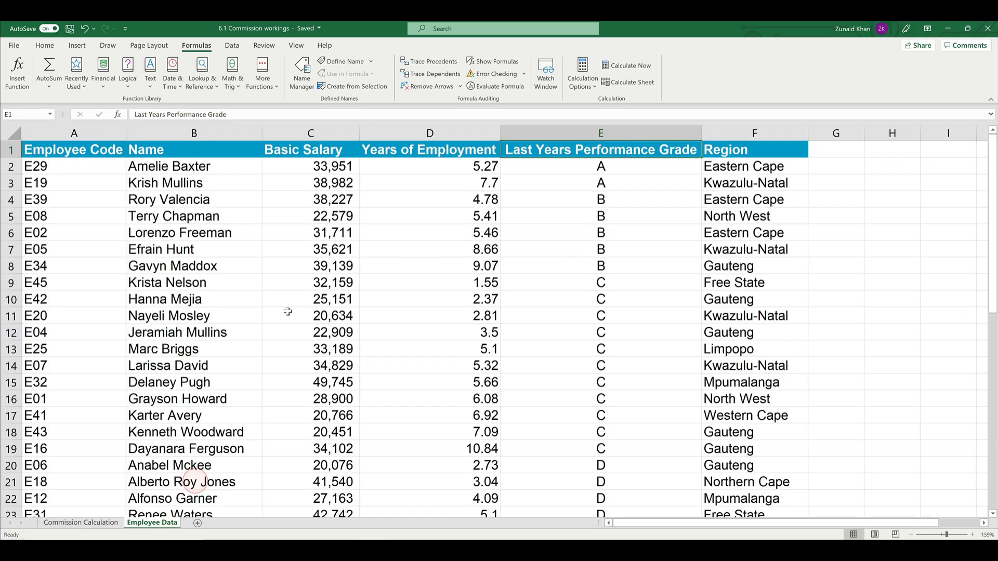
left_click_drag(66, 151, 625, 142)
left_click_drag(714, 147, 730, 148)
right_click(731, 148)
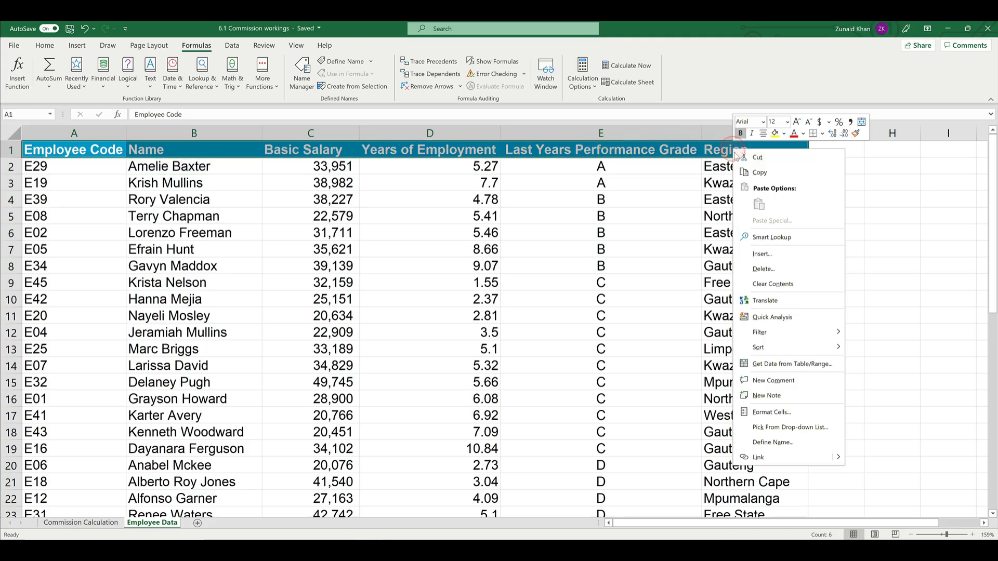
left_click(749, 170)
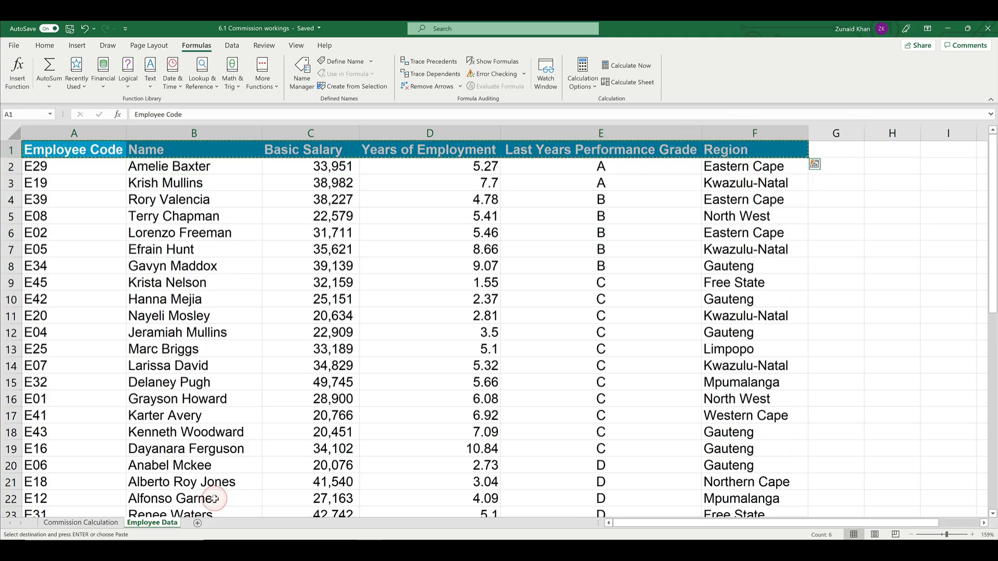
left_click(197, 523)
left_click(47, 145)
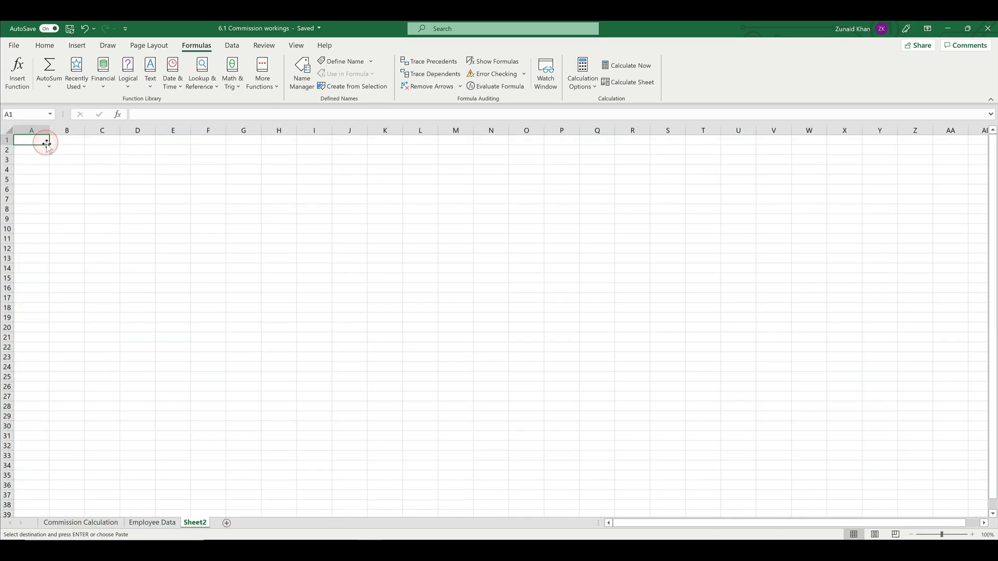
right_click(44, 142)
left_click(69, 197)
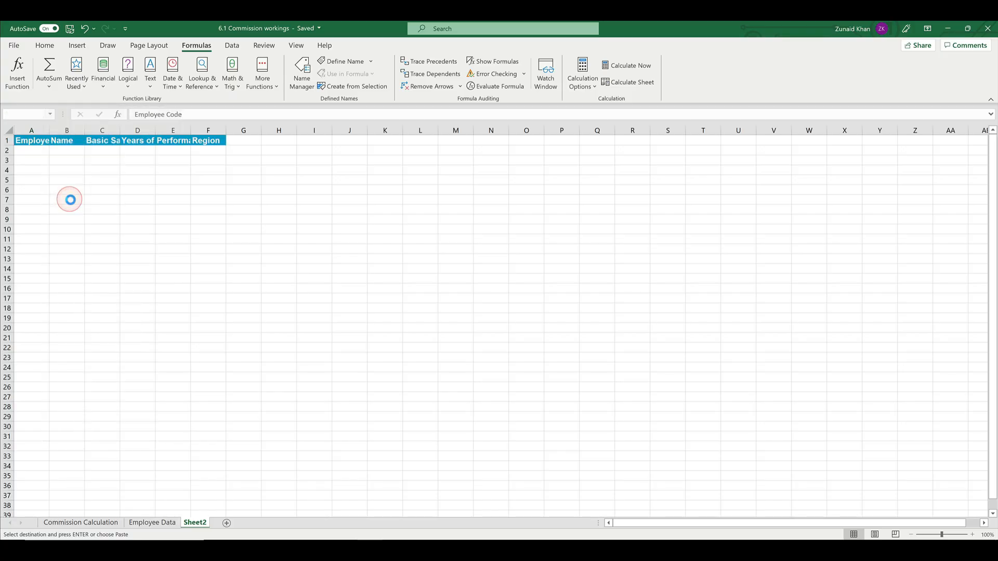
Step: Widen all columns of the new worksheet to one uniform width slightly larger than the Employee Code heading
left_click(8, 130)
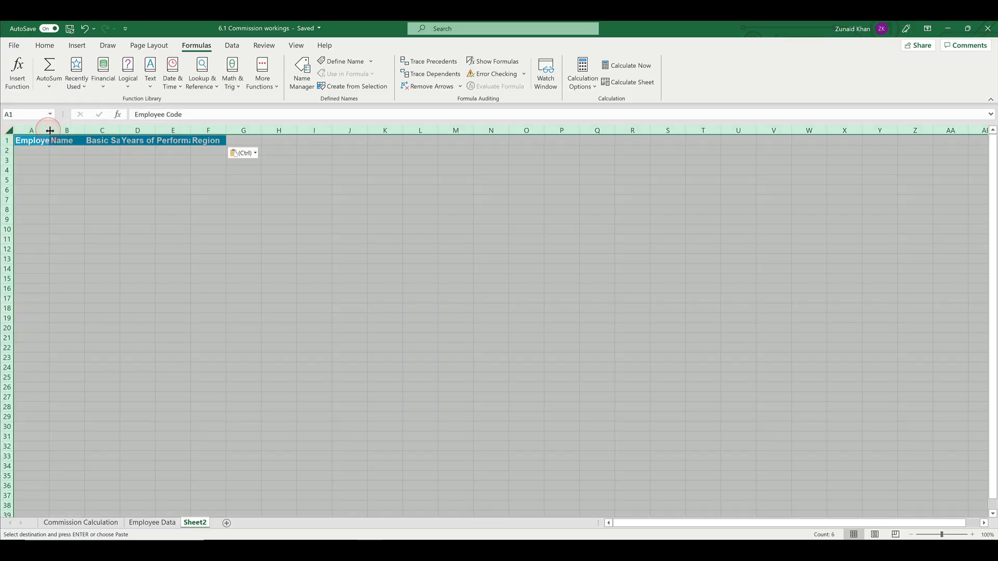
double_click(51, 130)
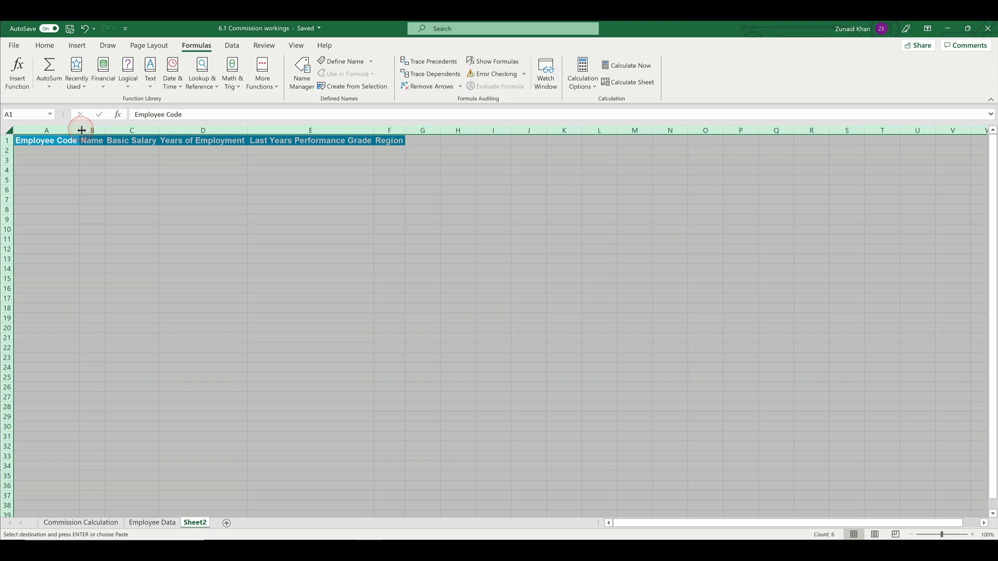
left_click_drag(82, 130, 100, 130)
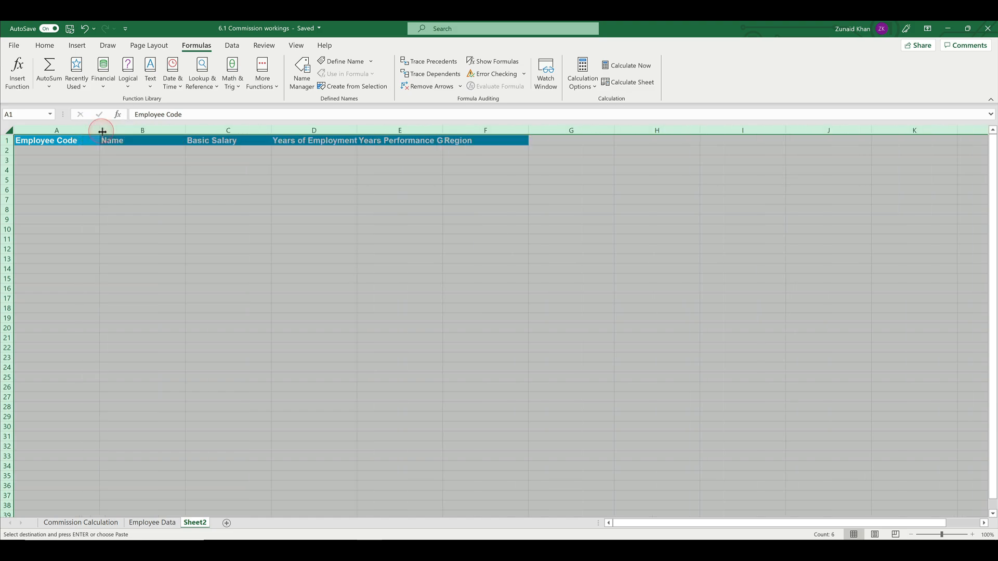
left_click(68, 172)
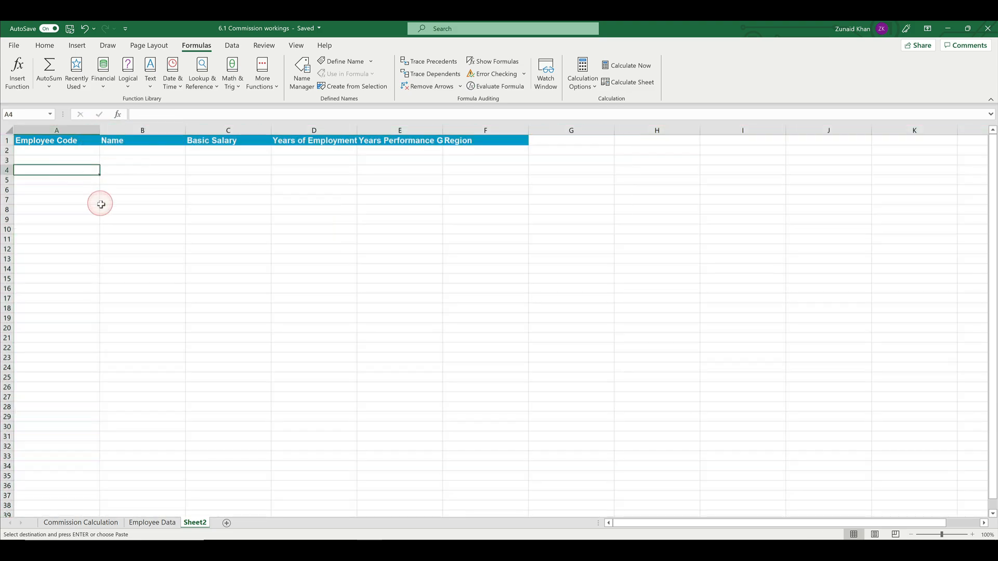
left_click(49, 140)
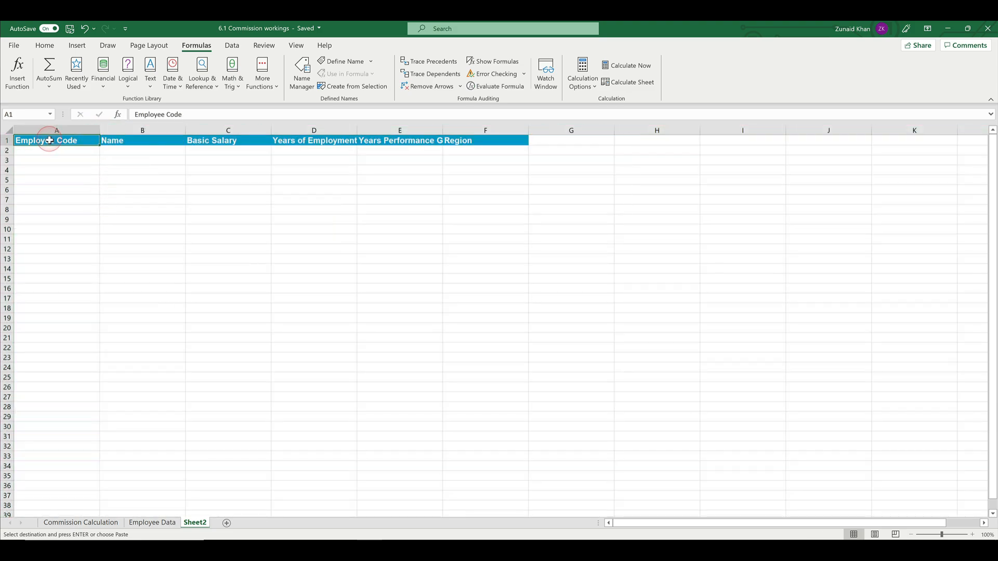
Step: Copy the Basic Salary heading from C1 into A4 of the new worksheet, pasting it with its formatting adapted to plain text
right_click(208, 144)
left_click(221, 165)
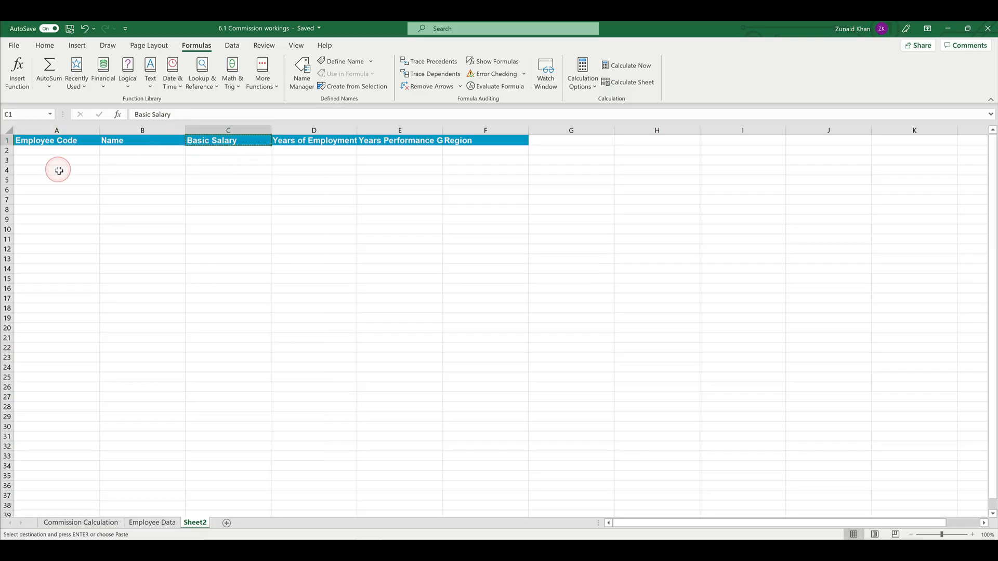
left_click(58, 170)
right_click(58, 170)
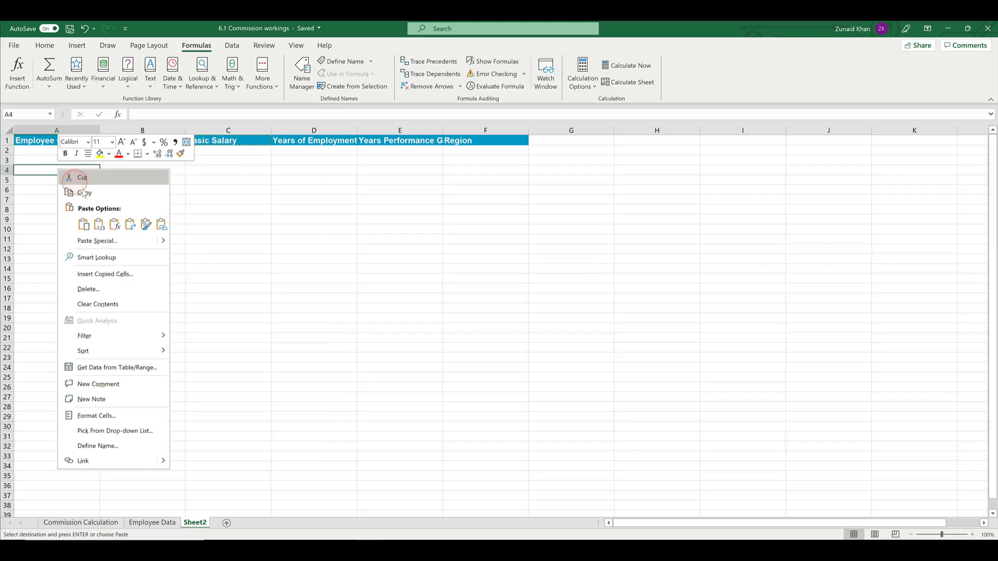
left_click(83, 224)
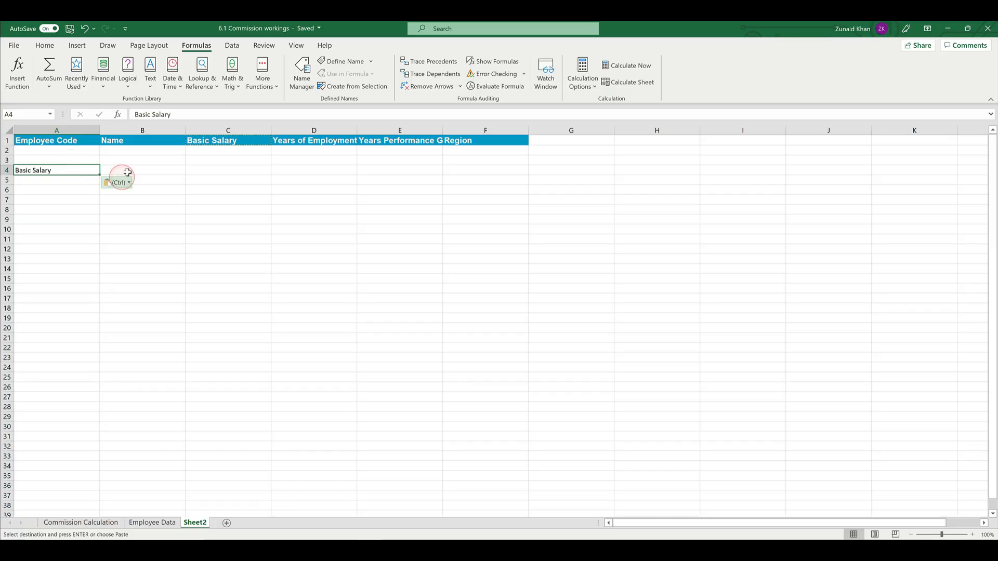
Step: Enter =MATCH(A4,$A$1:$F$1,0) in B4 to find the heading's position in the header row with an exact match
left_click(143, 171)
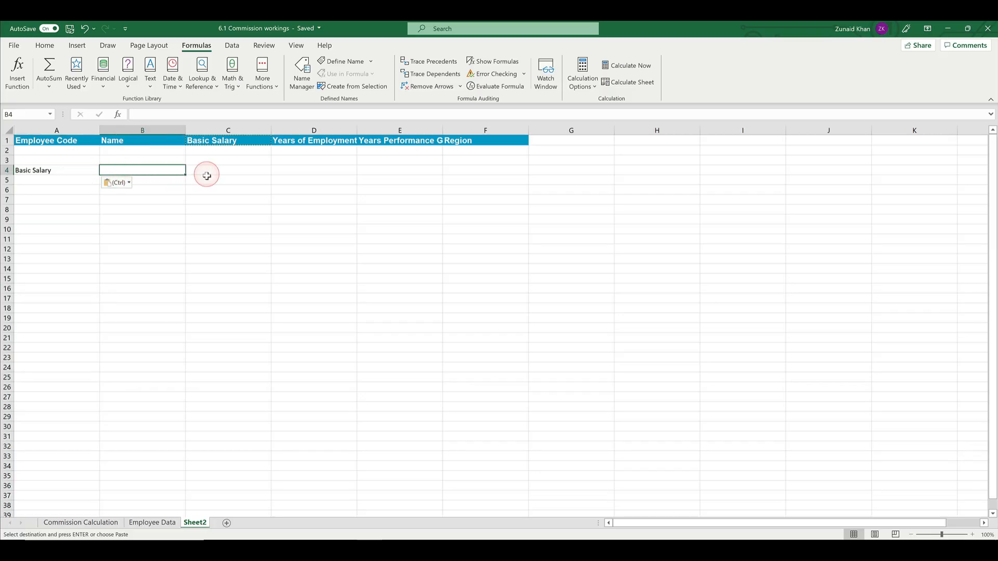
type("=mat")
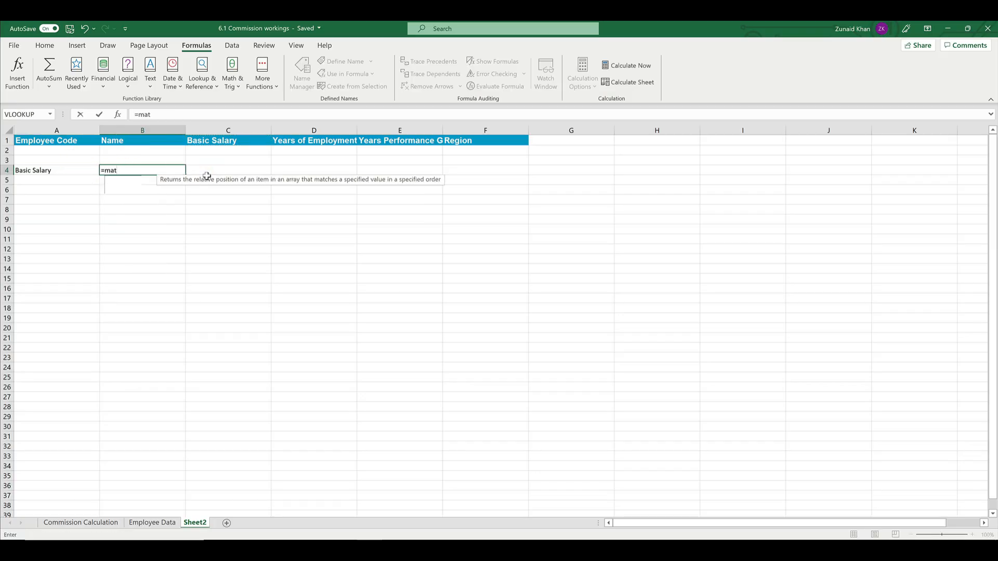
type("ch(")
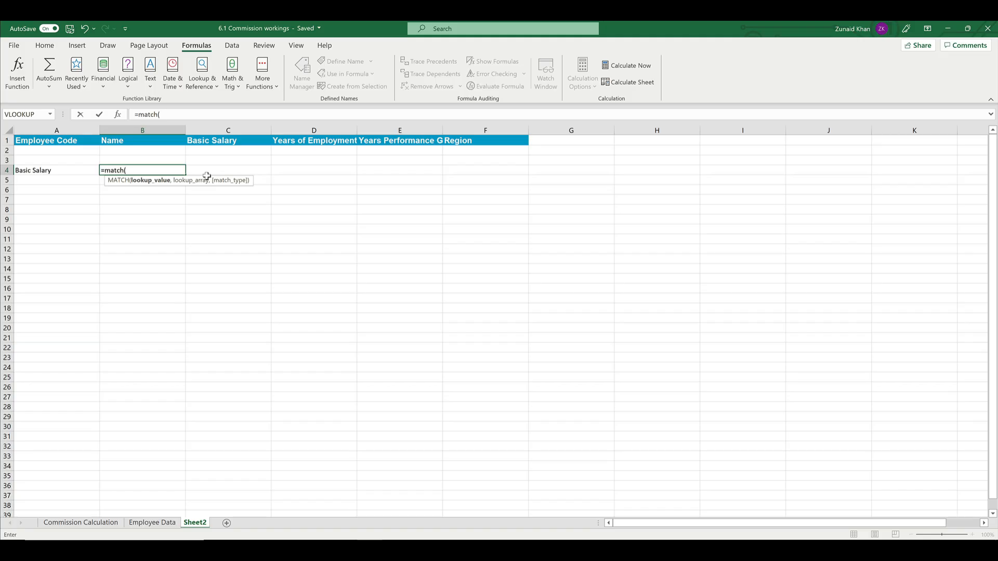
left_click(25, 170)
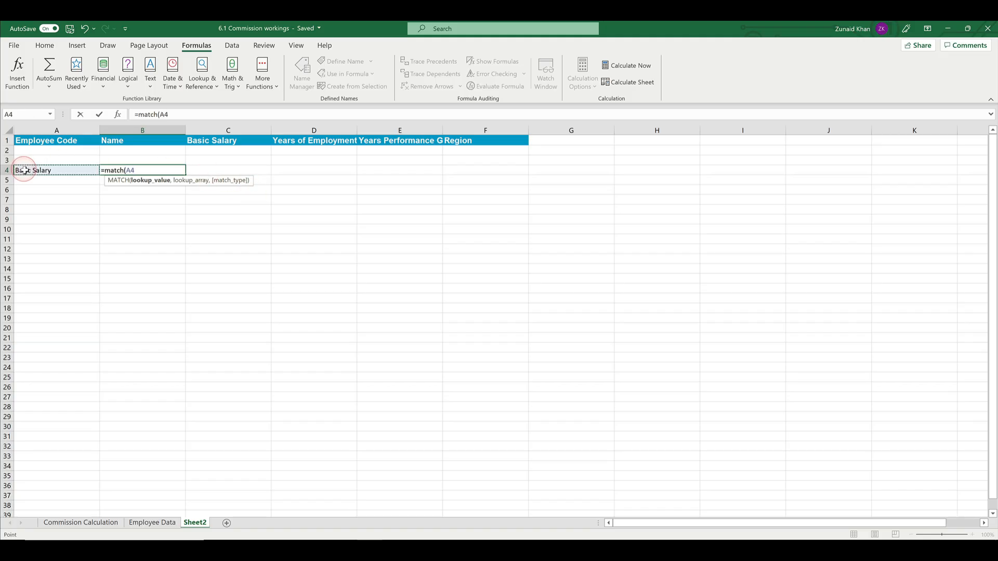
type(",")
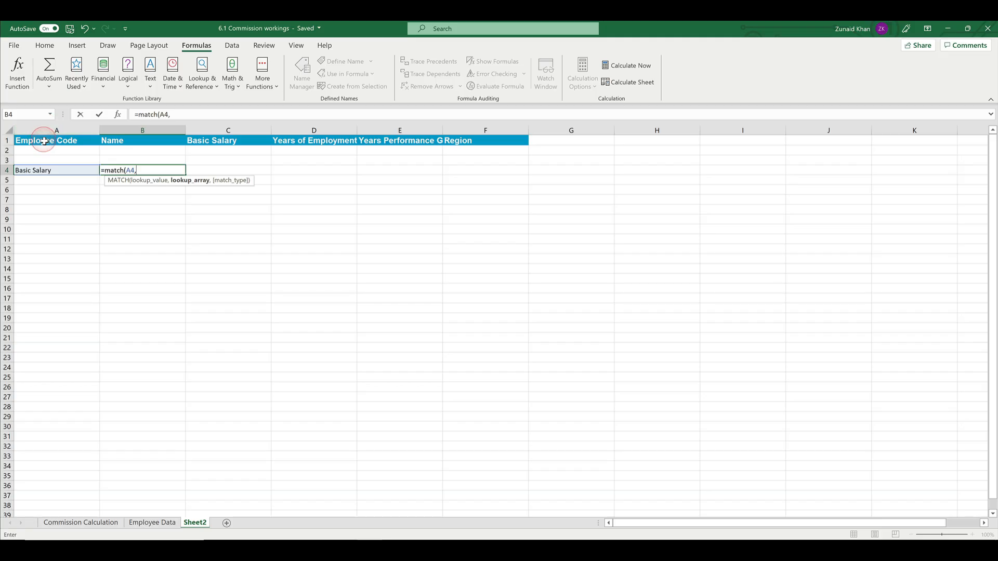
left_click_drag(44, 141, 517, 141)
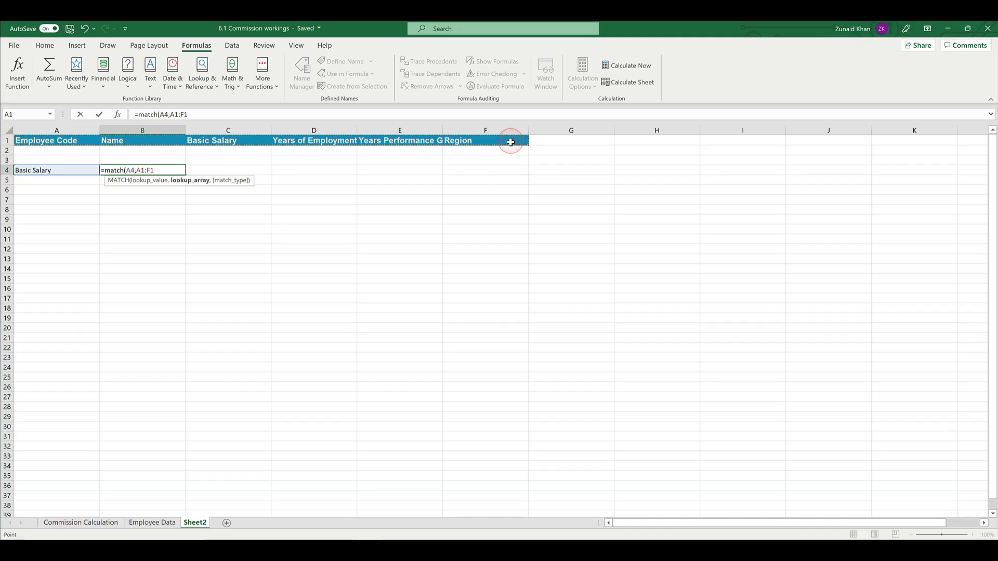
key("F4")
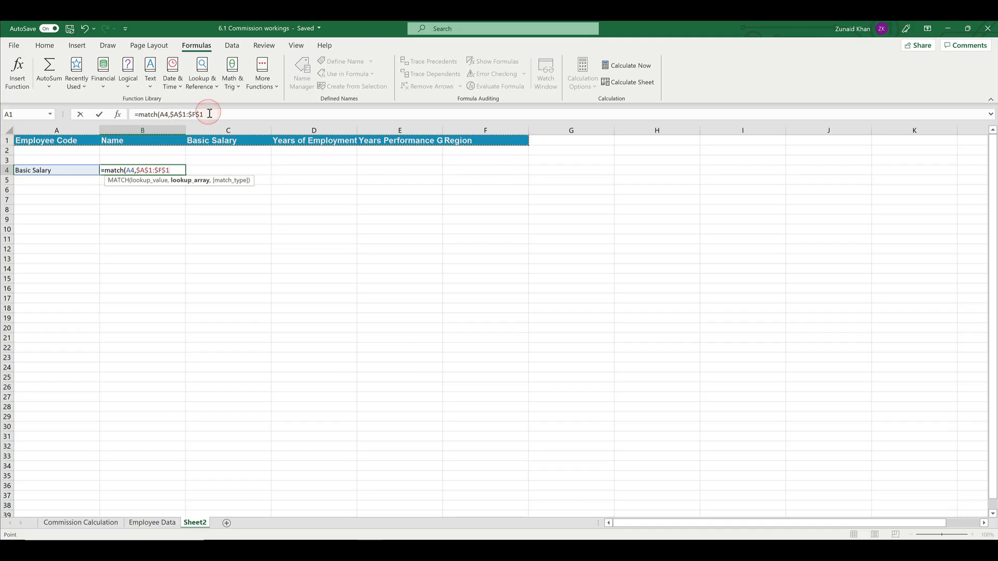
type(",")
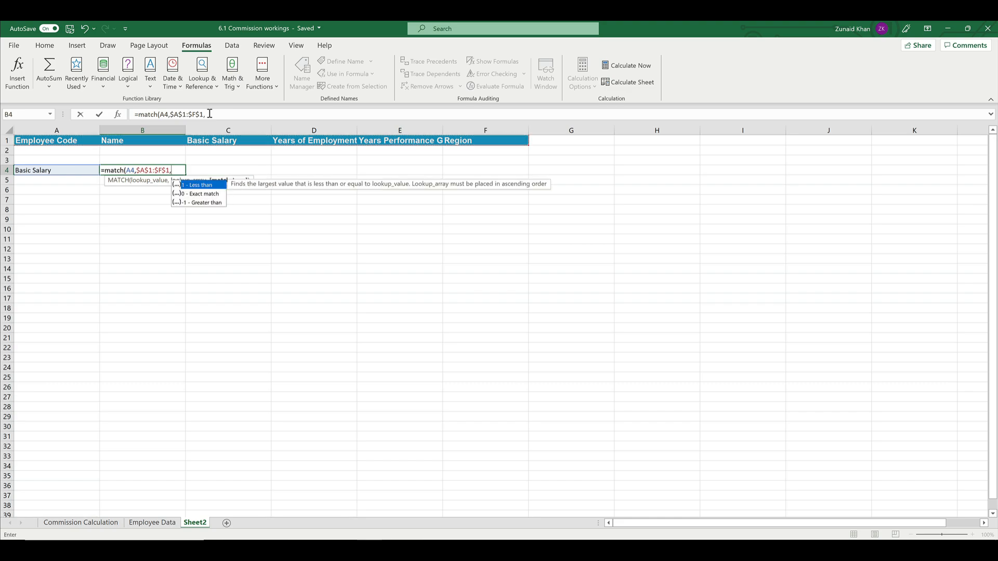
left_click(119, 115)
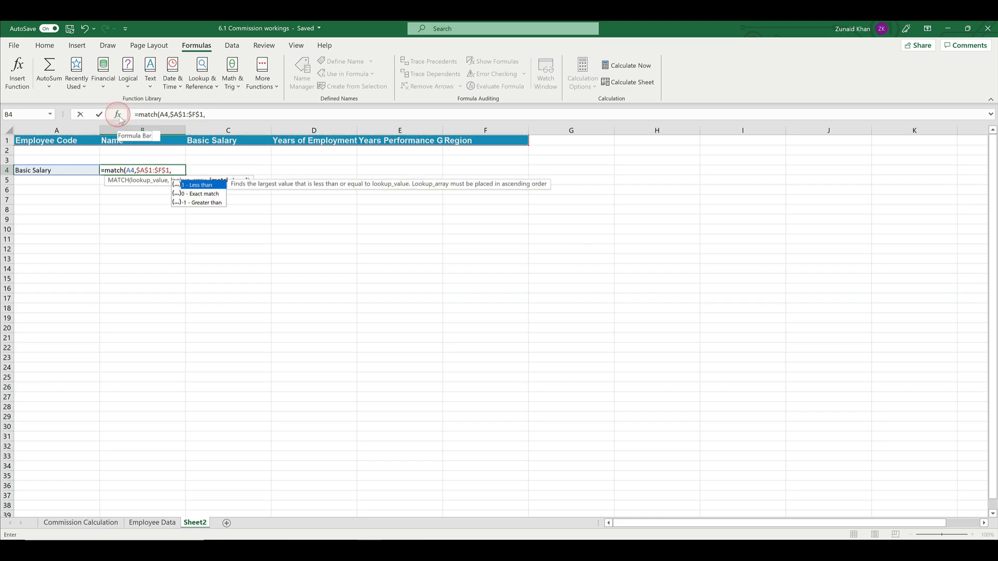
left_click(200, 192)
left_click(176, 171)
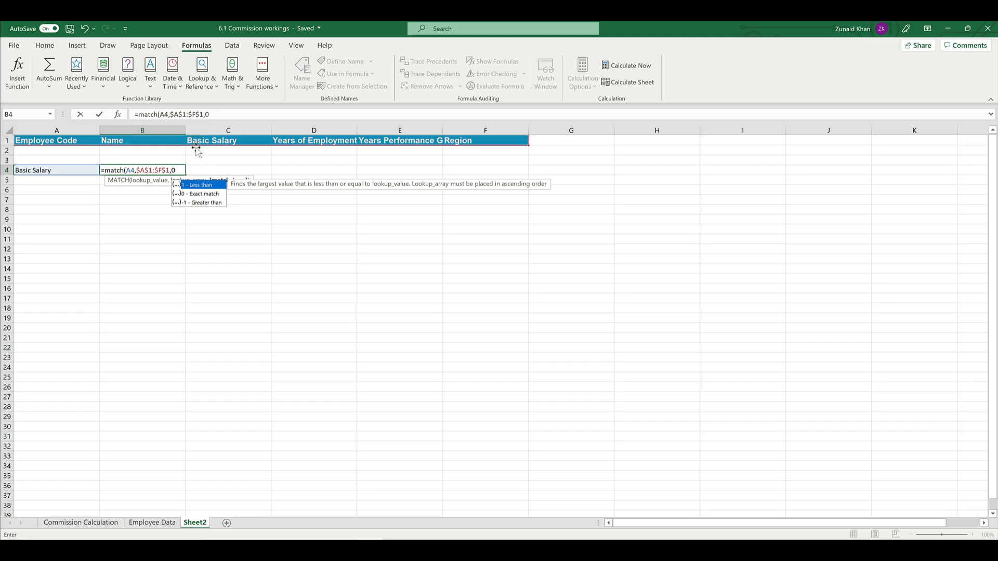
type(")")
key("Return")
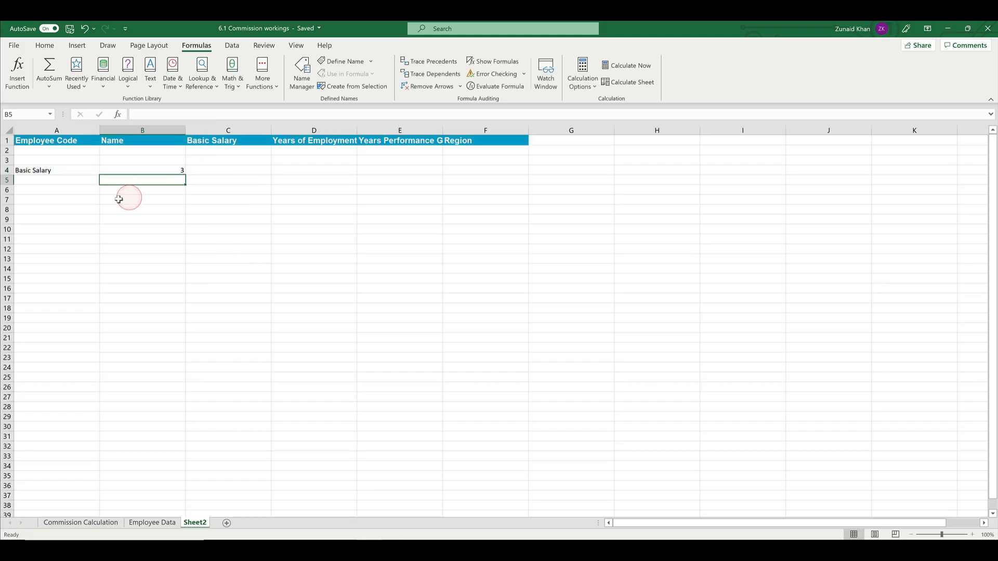
Step: Autofit column E so the full Last Years Performance Grade heading fits
left_click(231, 141)
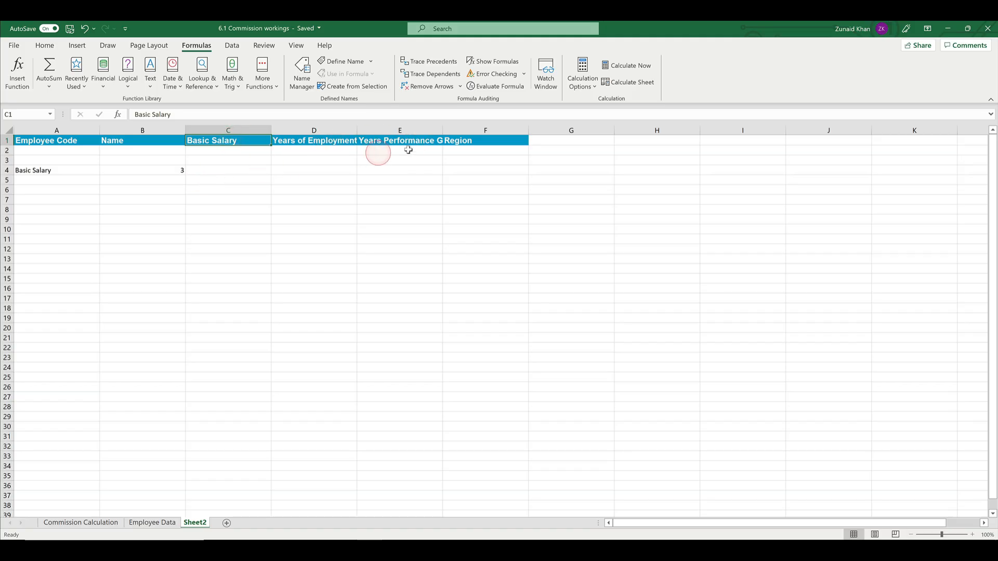
left_click(450, 129)
double_click(444, 129)
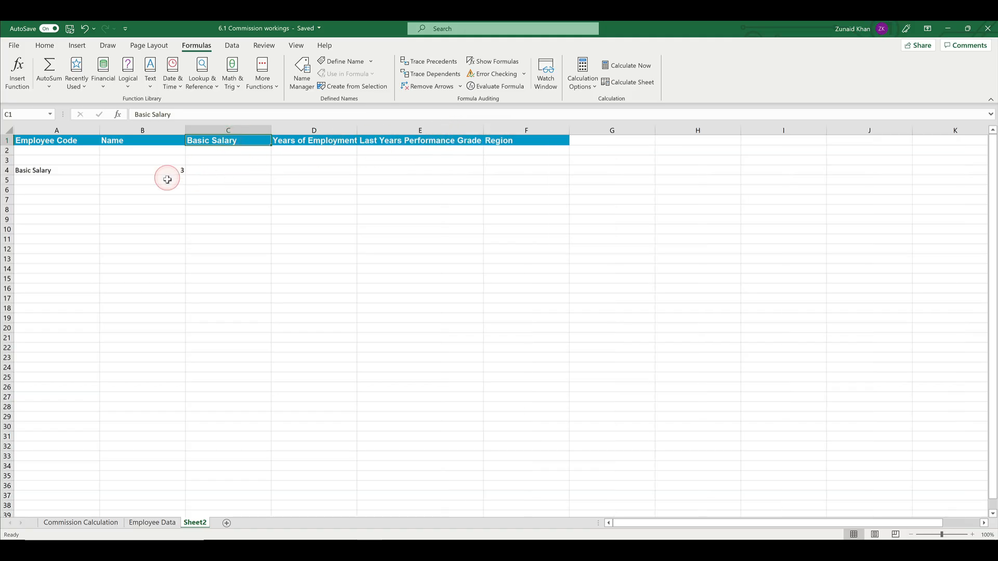
Step: Replace the lookup value in A4 with "Region" to test the MATCH formula on another heading
left_click(51, 172)
type("R")
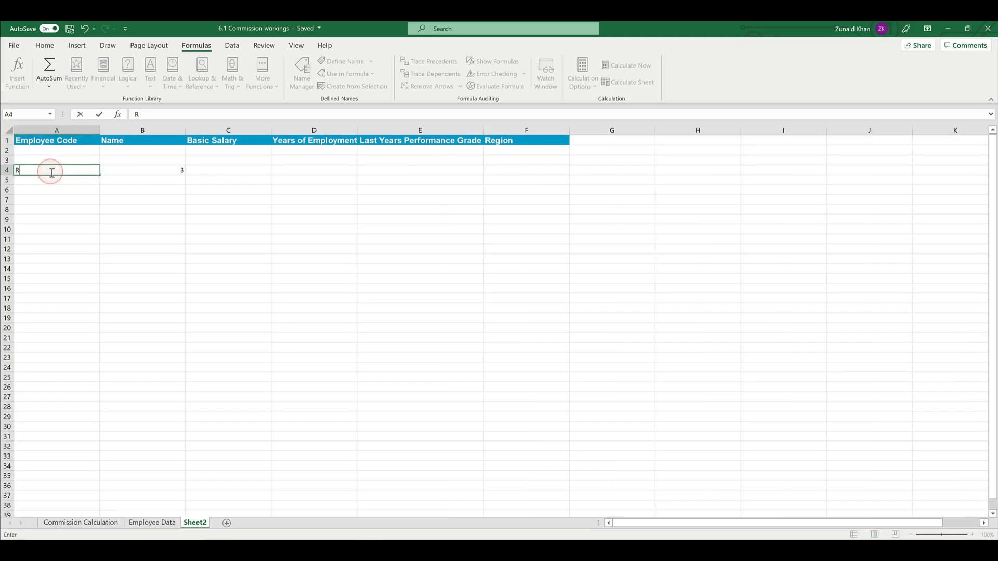
type("egion")
key("Return")
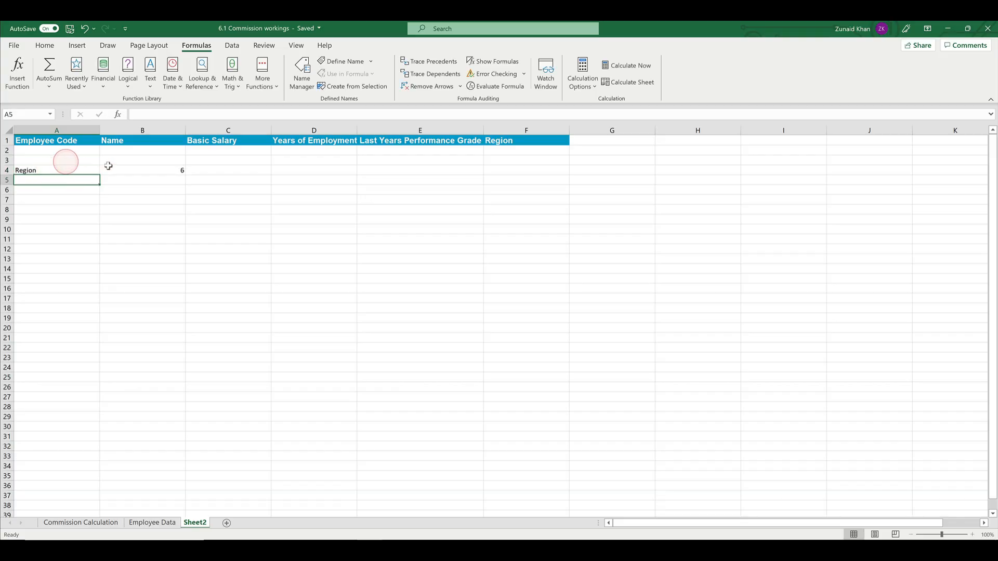
Step: Return to the Commission Calculation sheet and slightly widen the Basic Salary column
left_click(151, 170)
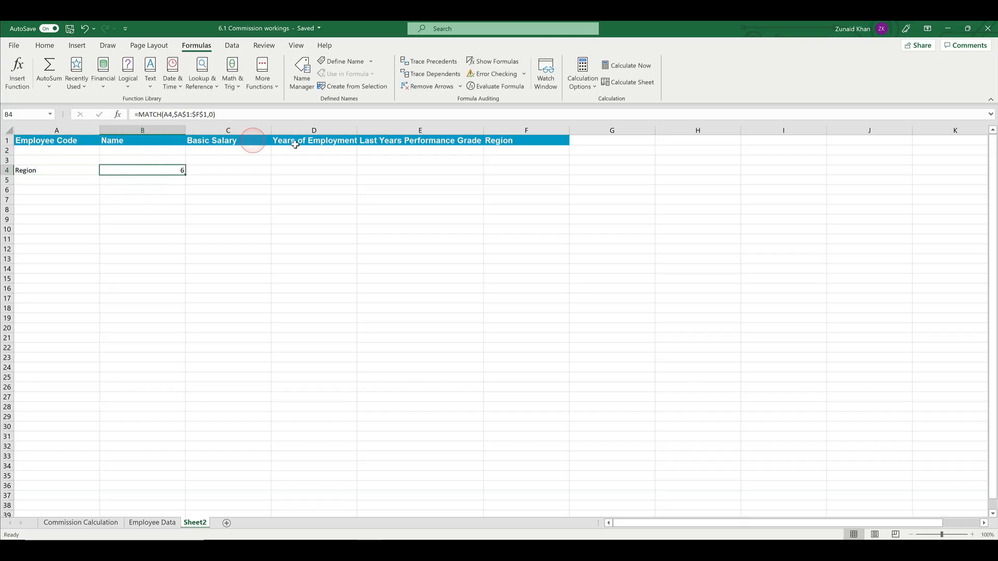
left_click(48, 170)
left_click(152, 522)
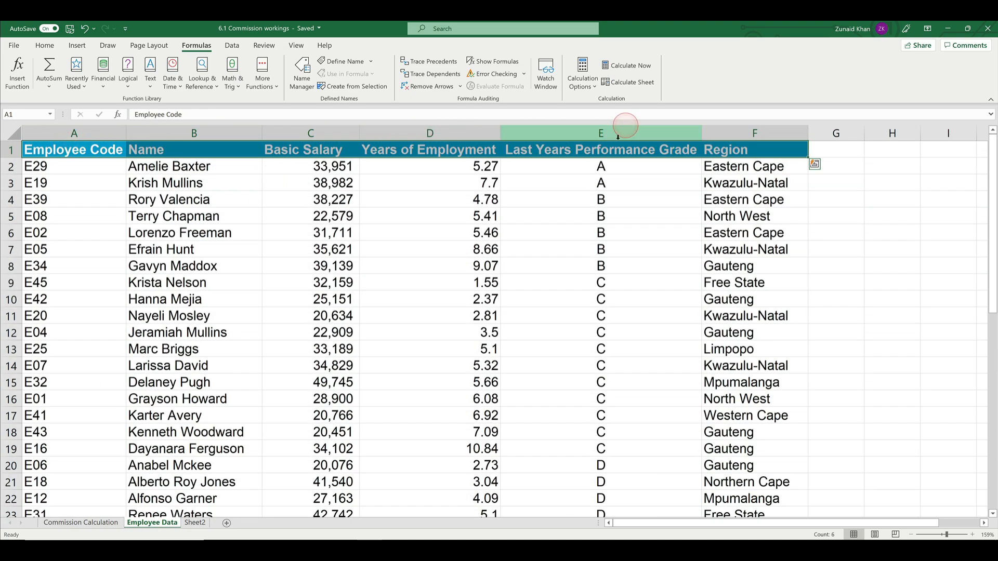
left_click(65, 523)
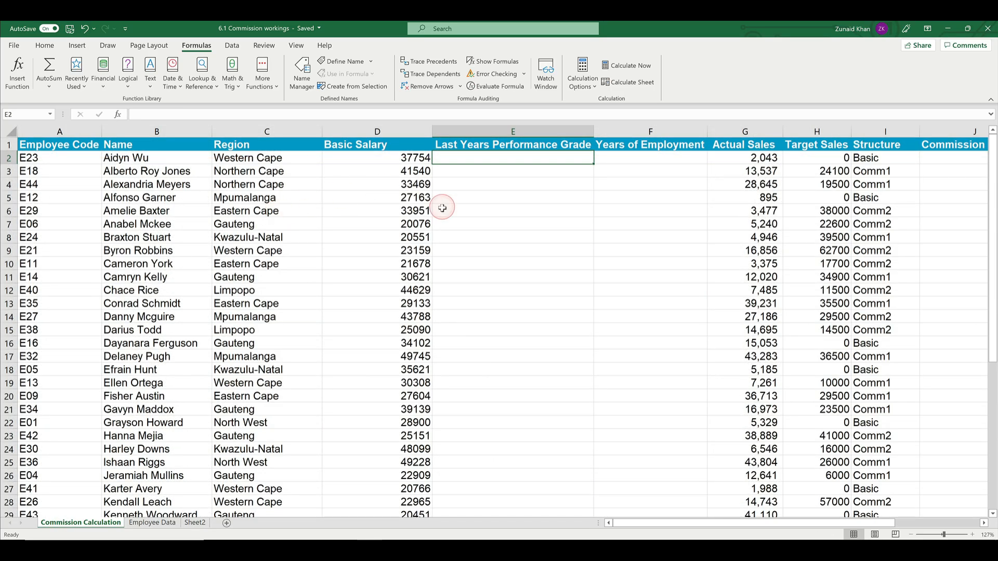
left_click_drag(435, 134, 441, 134)
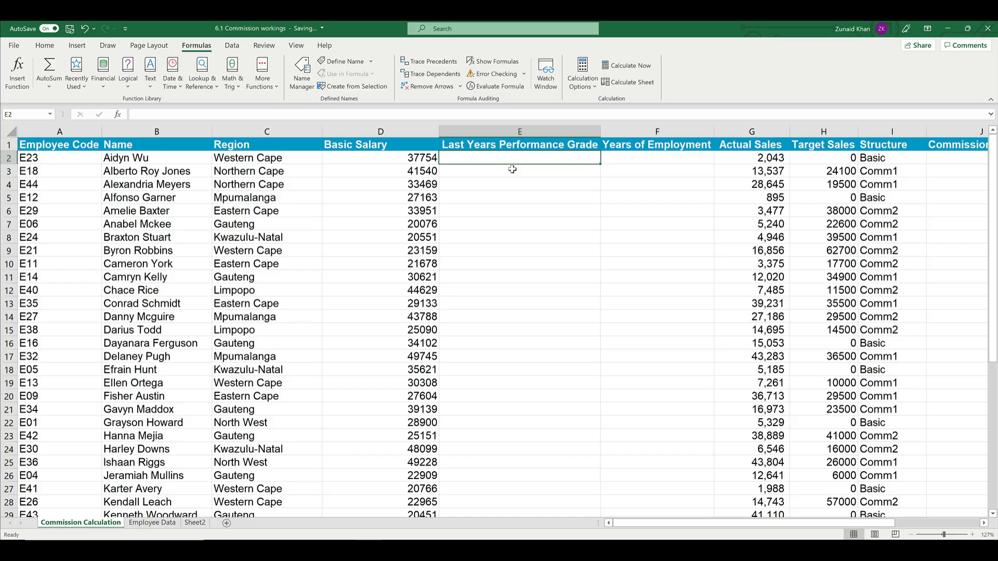
Step: In the Region formula in C2, replace the VLOOKUP's hard-coded column index with a MATCH function that looks up C$1
left_click(348, 148)
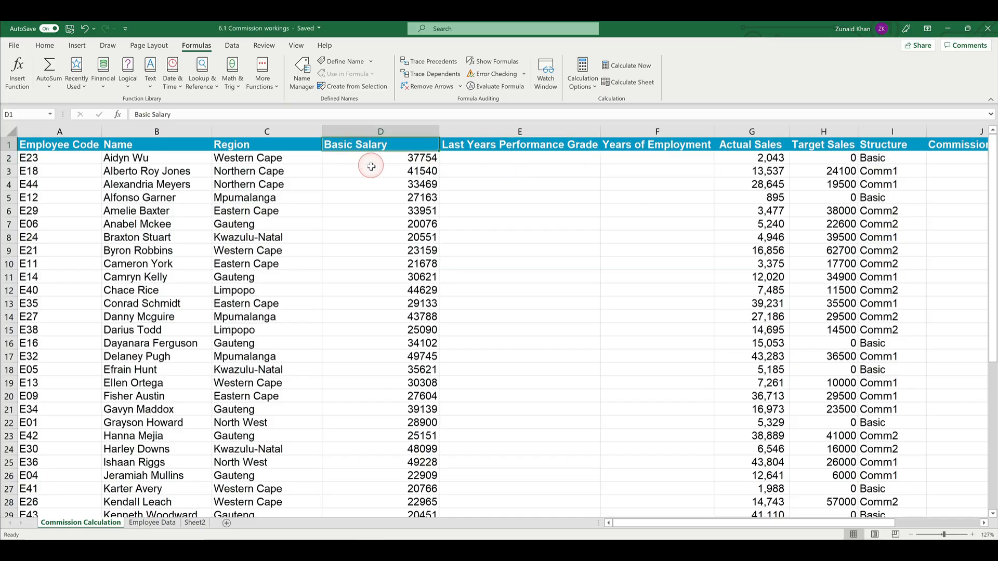
left_click(276, 158)
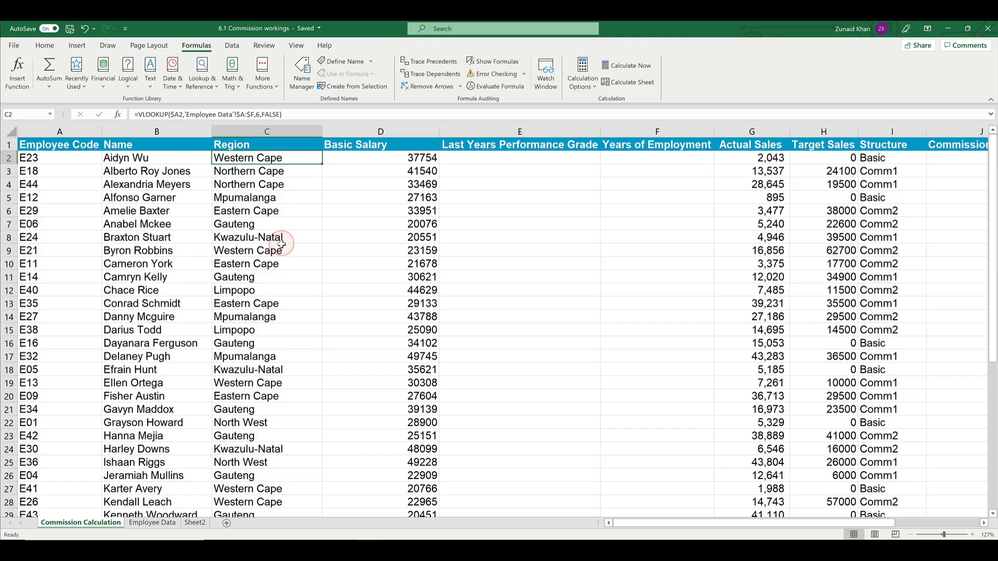
left_click(183, 114)
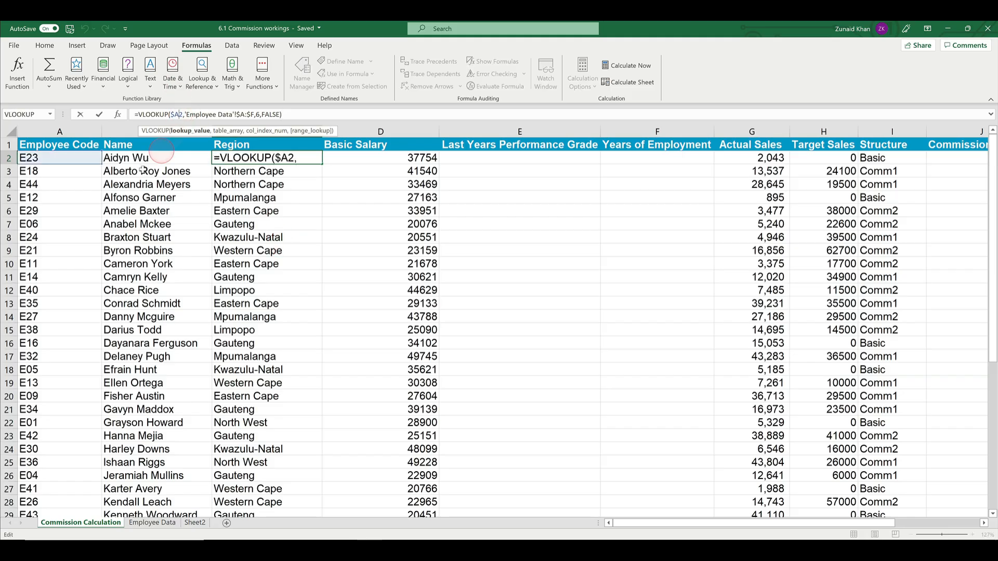
left_click(219, 114)
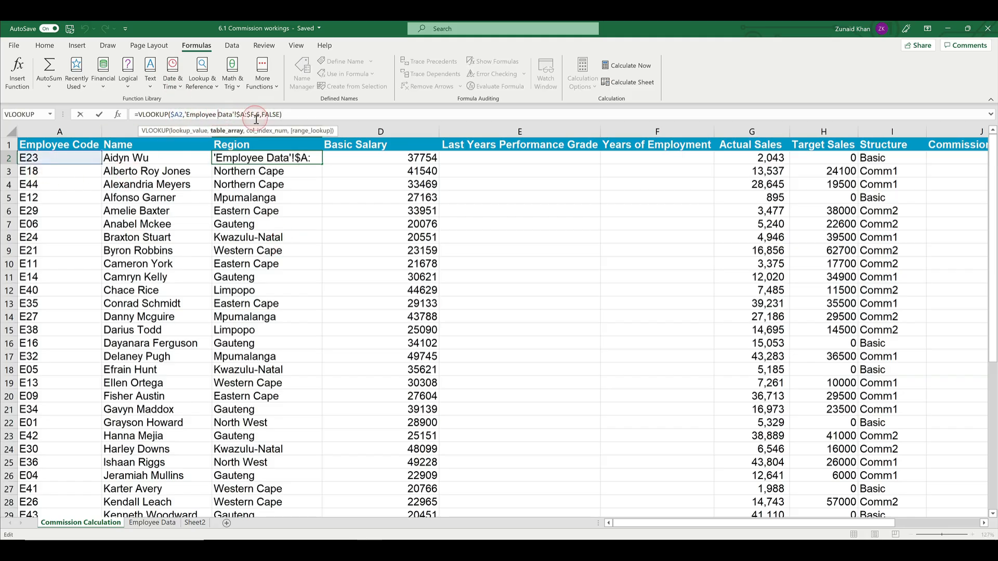
left_click(259, 114)
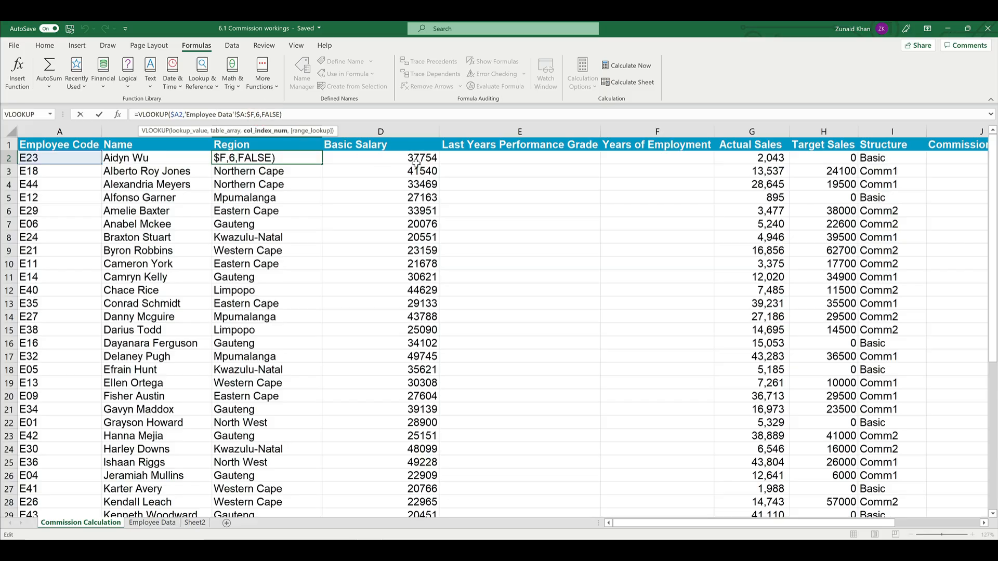
key("BackSpace")
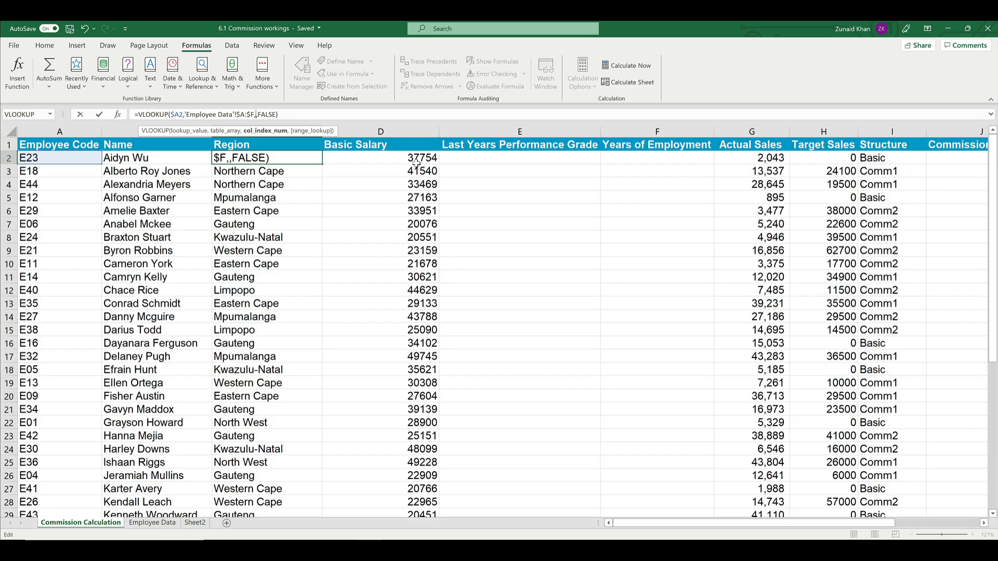
type("match(")
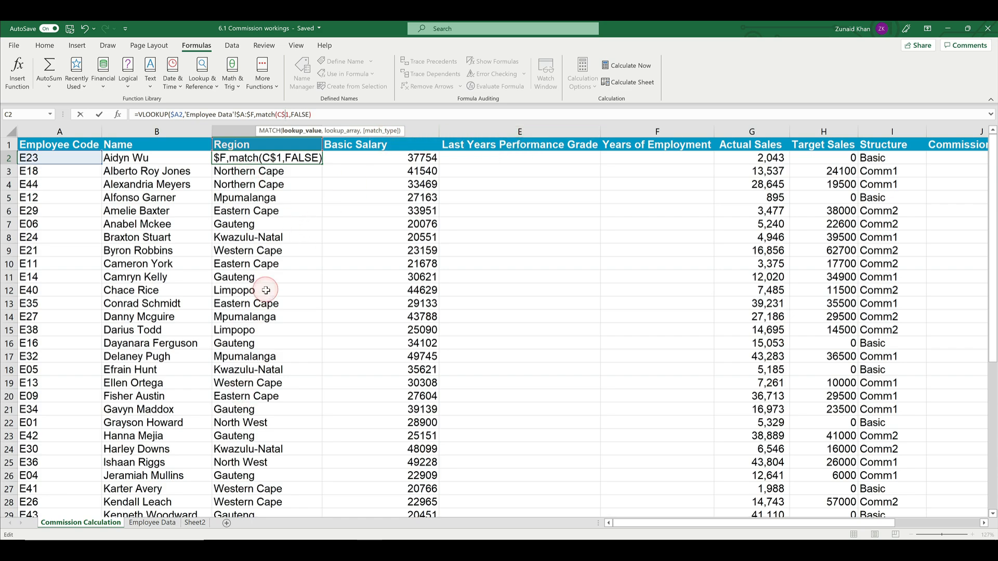
type(",")
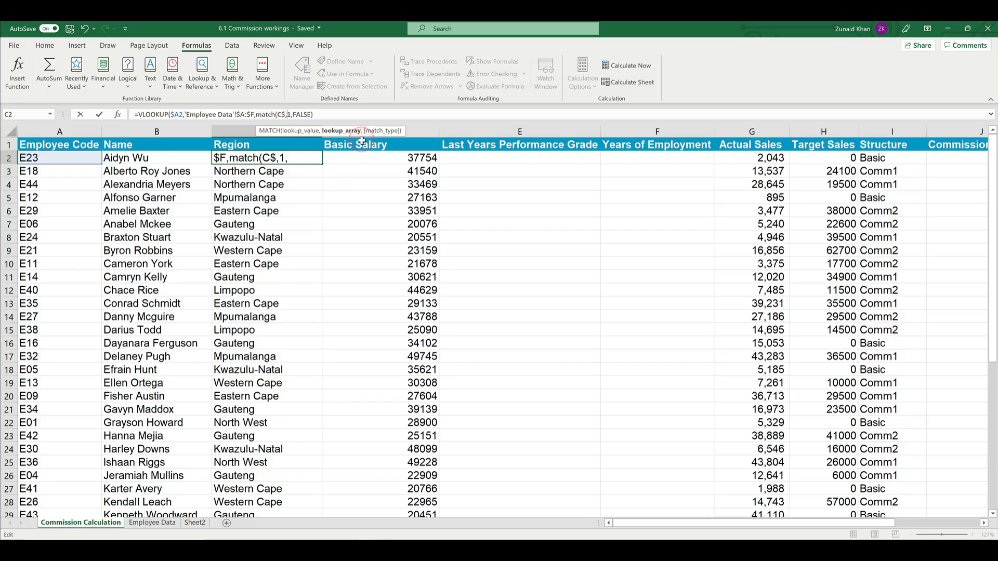
Step: Set the MATCH lookup array to 'Employee Data'!$A$1:$F$1 with exact match (0) and close the function
left_click(152, 523)
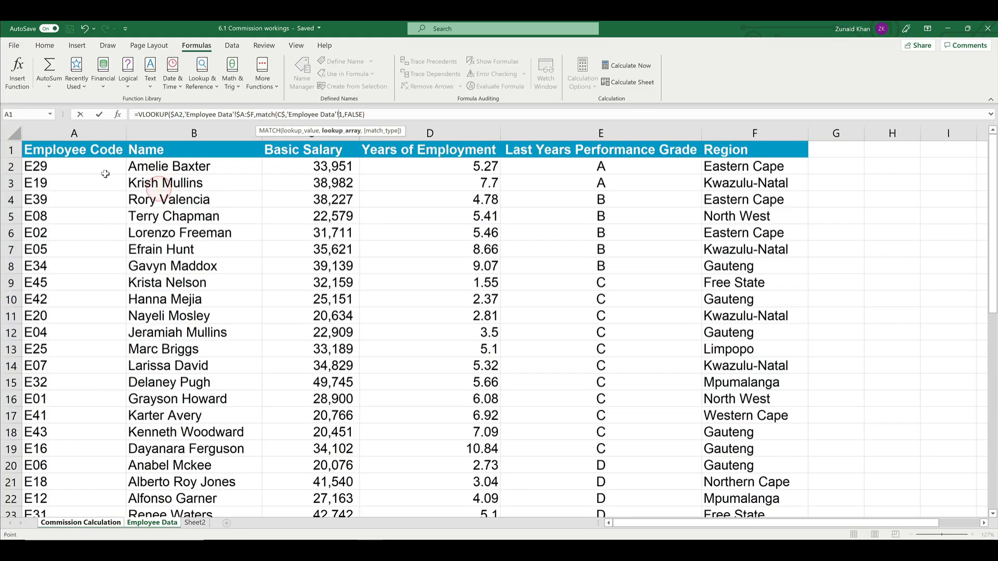
left_click_drag(61, 150, 728, 137)
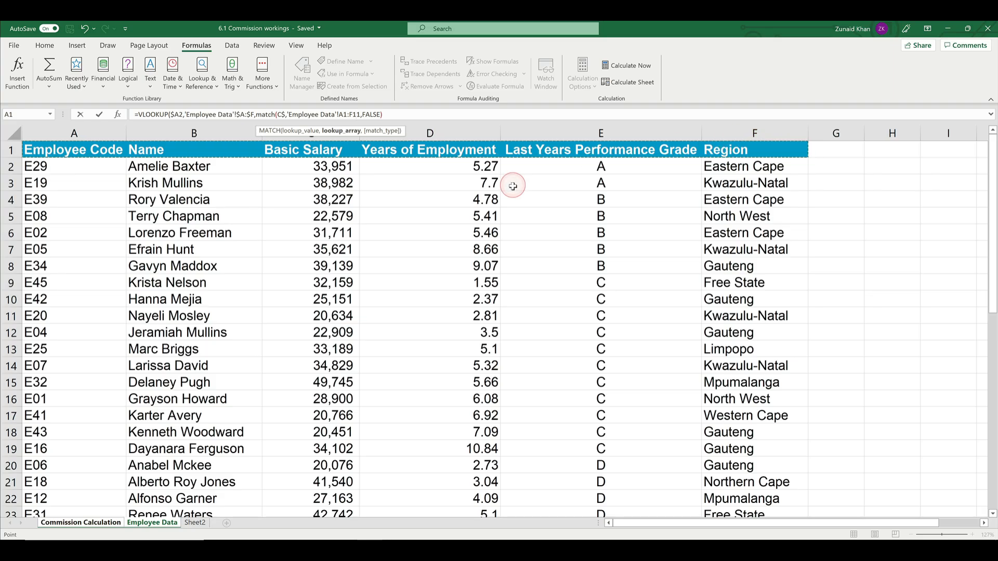
key("F4")
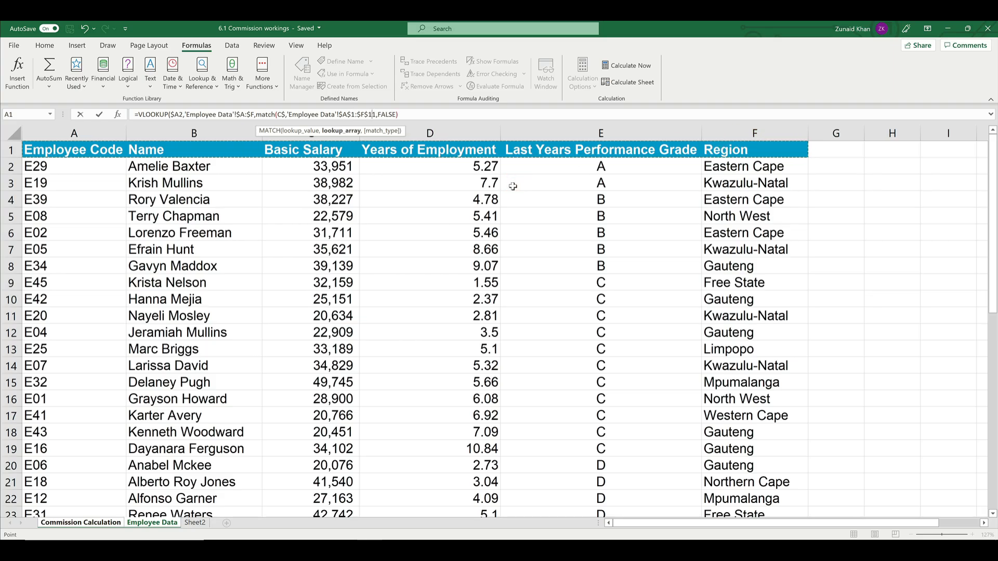
type(",")
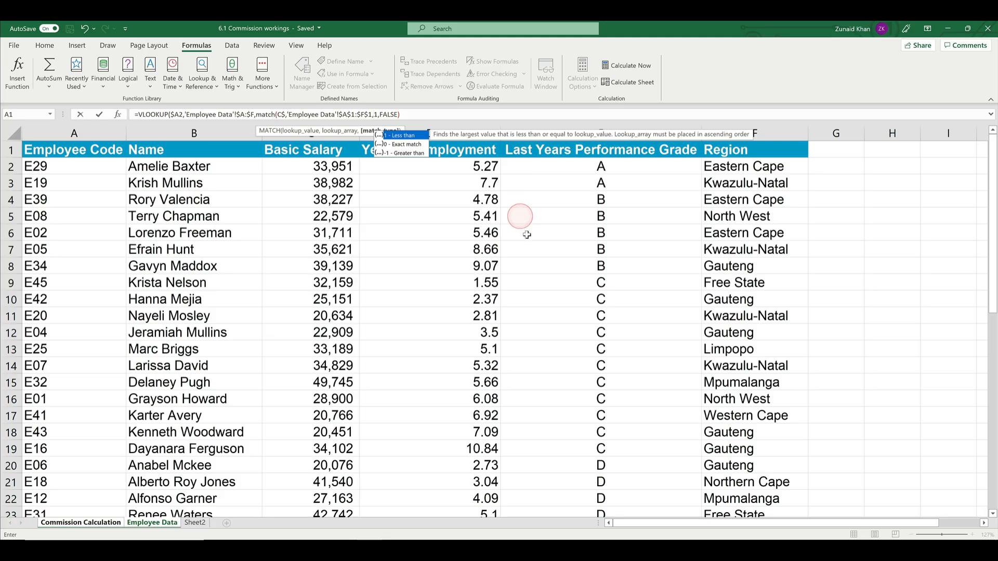
left_click(410, 145)
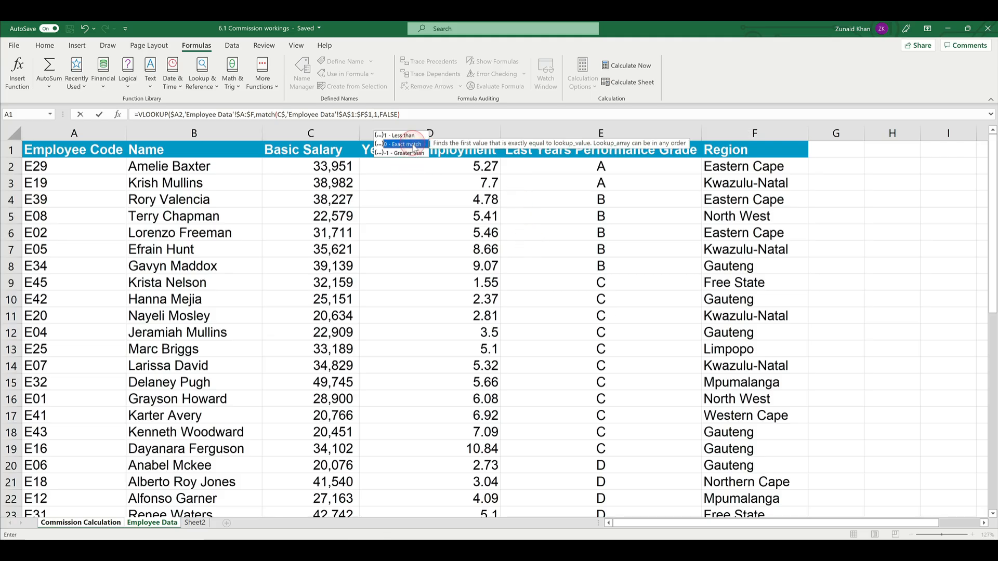
double_click(411, 145)
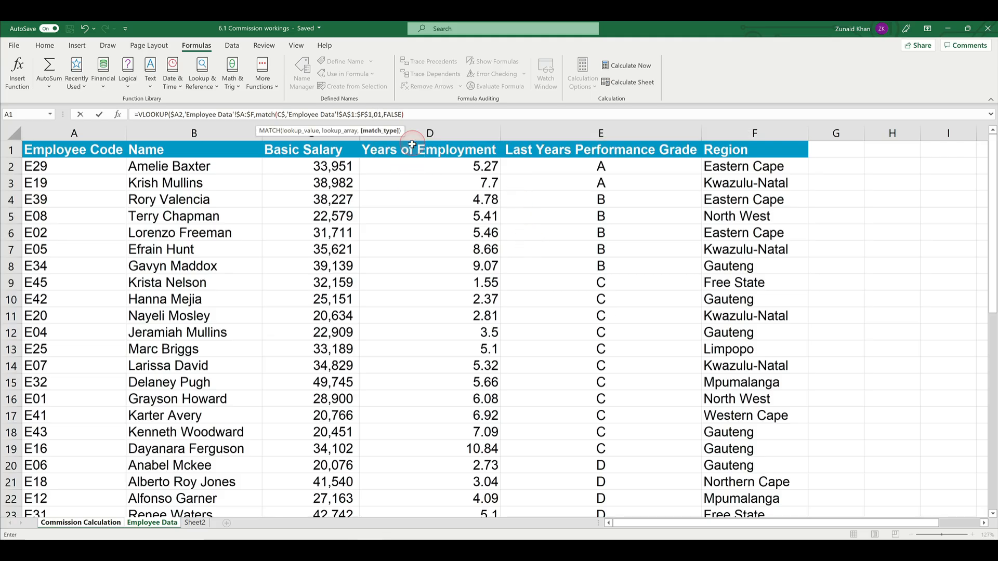
type(")")
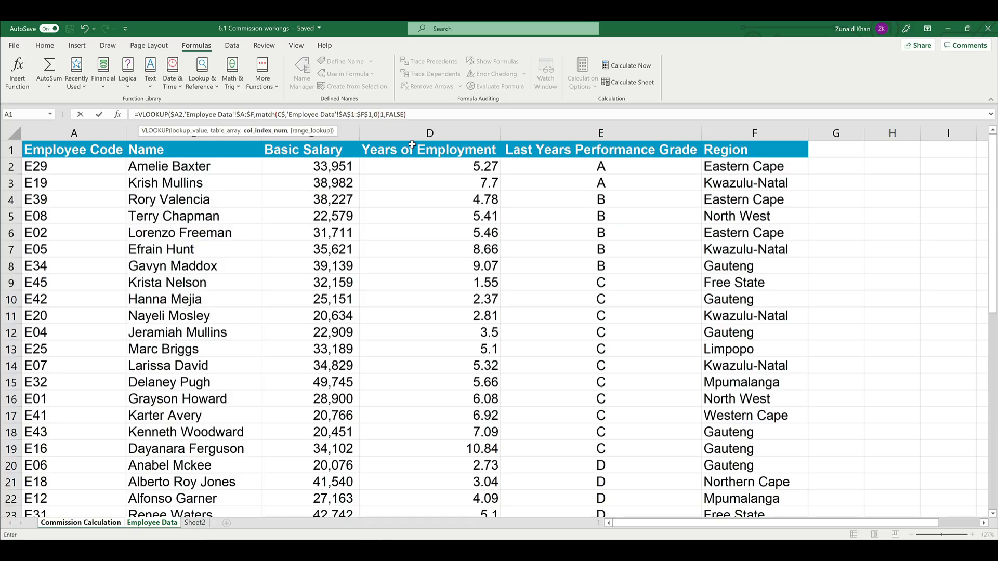
Step: Remove the stray 1 between the MATCH function's closing bracket and the FALSE argument
left_click(284, 125)
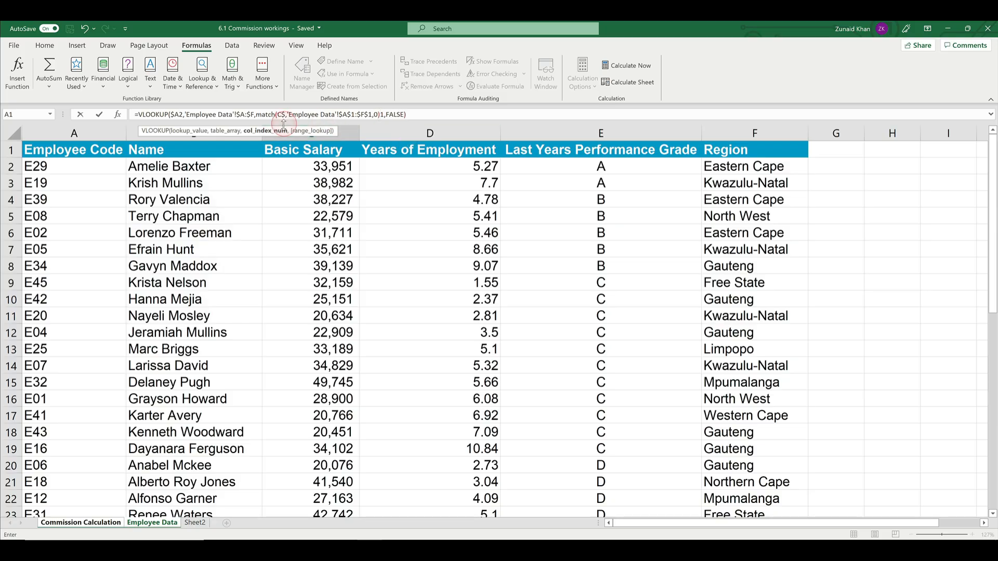
left_click(231, 123)
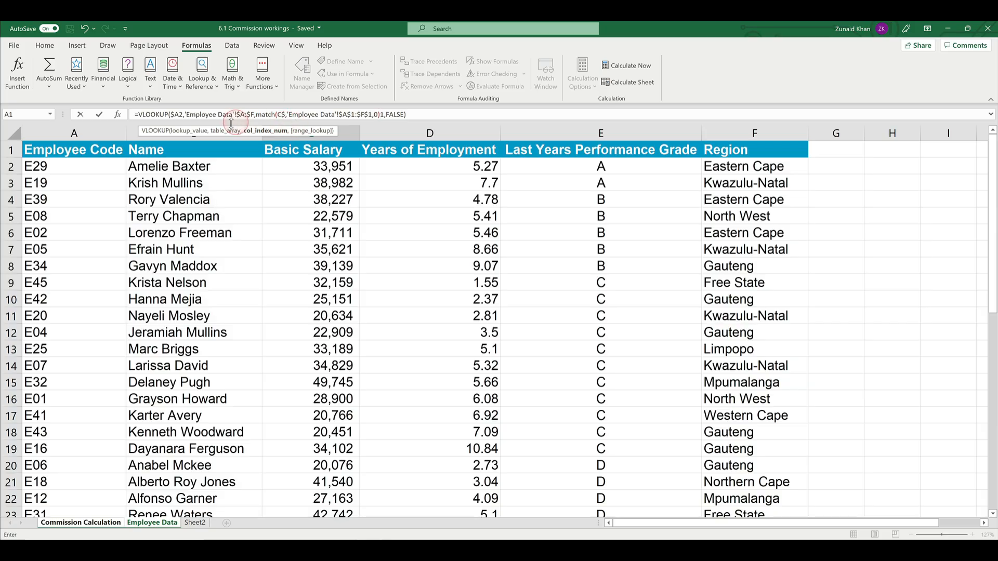
left_click(183, 116)
type(",")
left_click(217, 112)
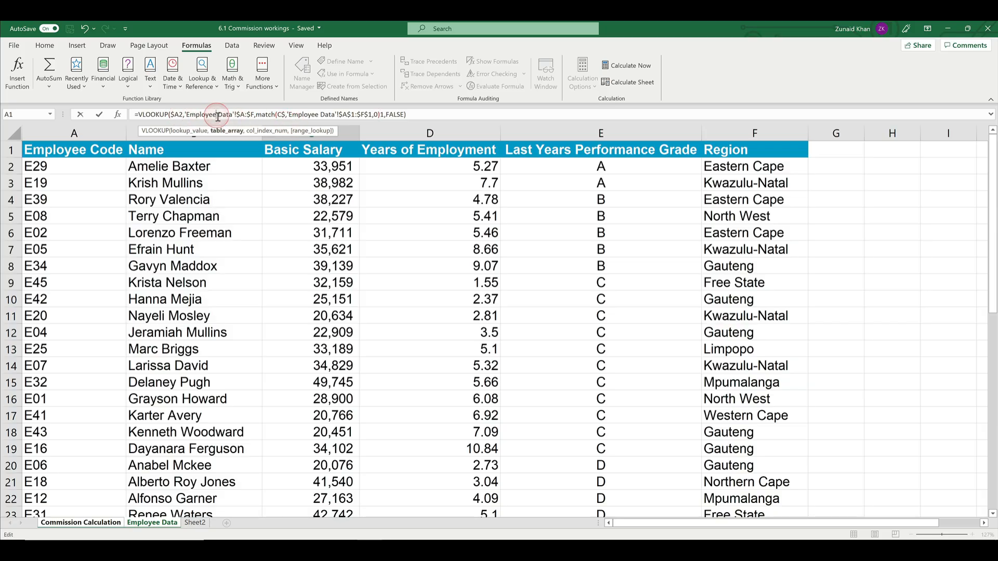
left_click(331, 113)
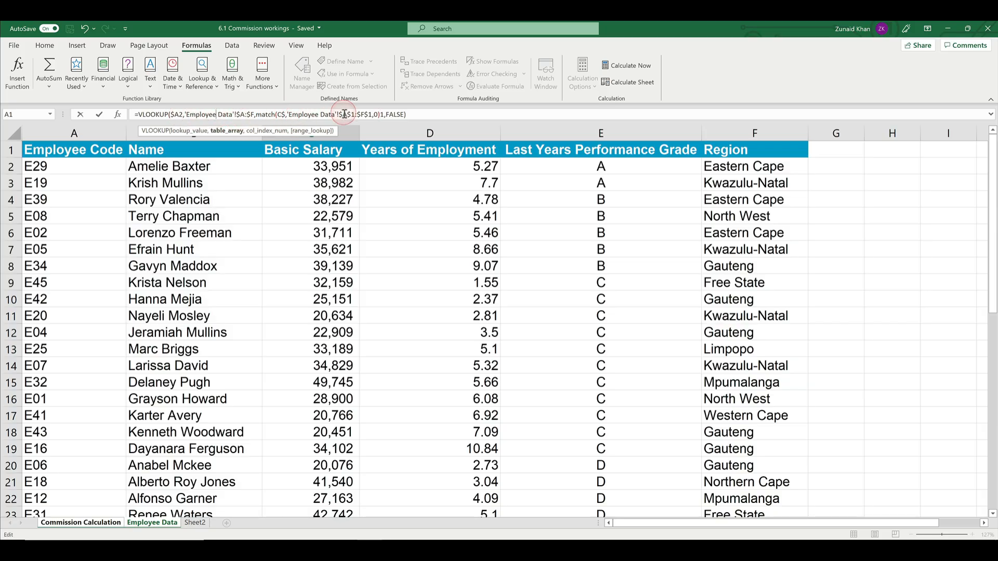
left_click(384, 114)
left_click(384, 114)
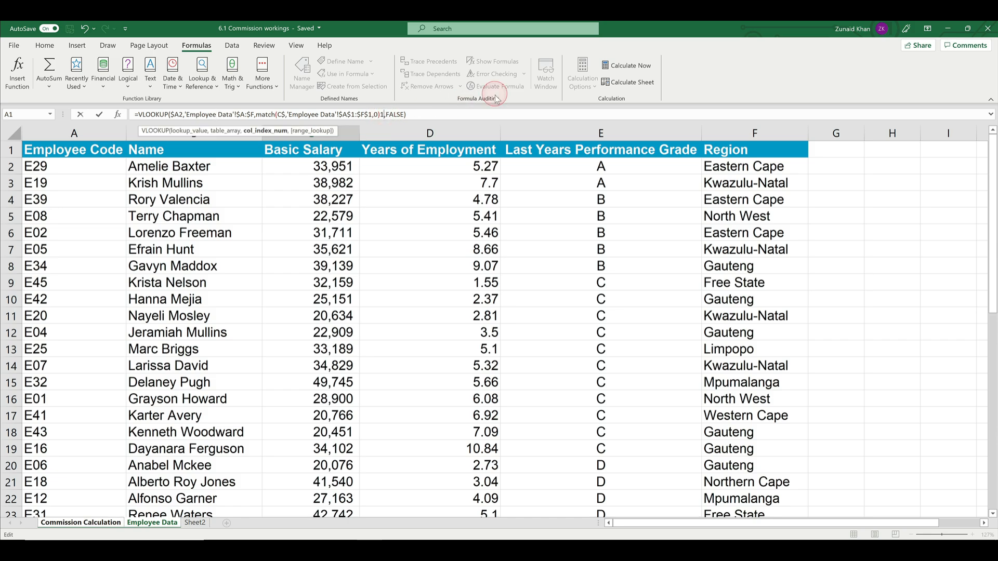
left_click(394, 114)
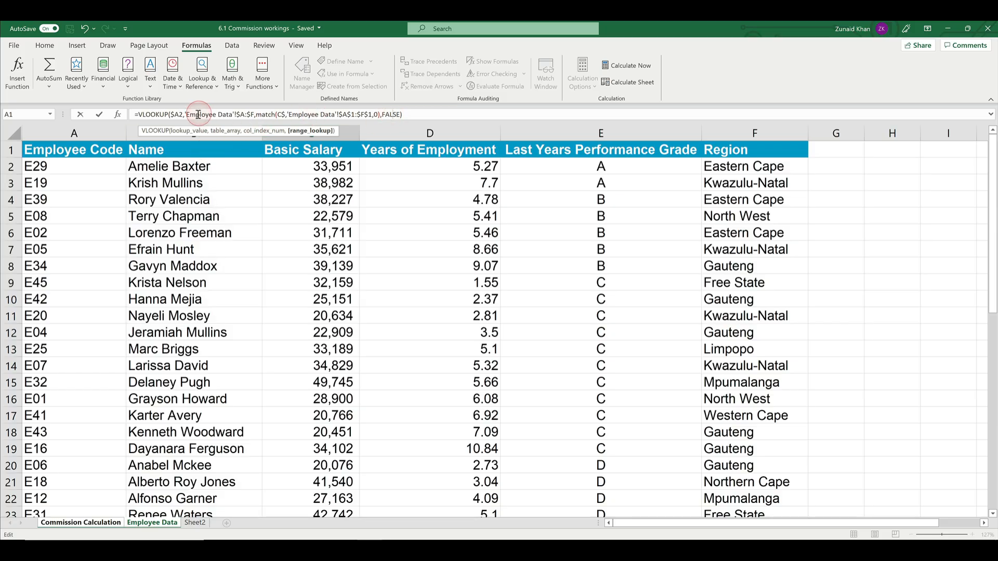
Step: Add the missing row number to the MATCH lookup value so it reads C$1, and commit the formula in C2
left_click(297, 115)
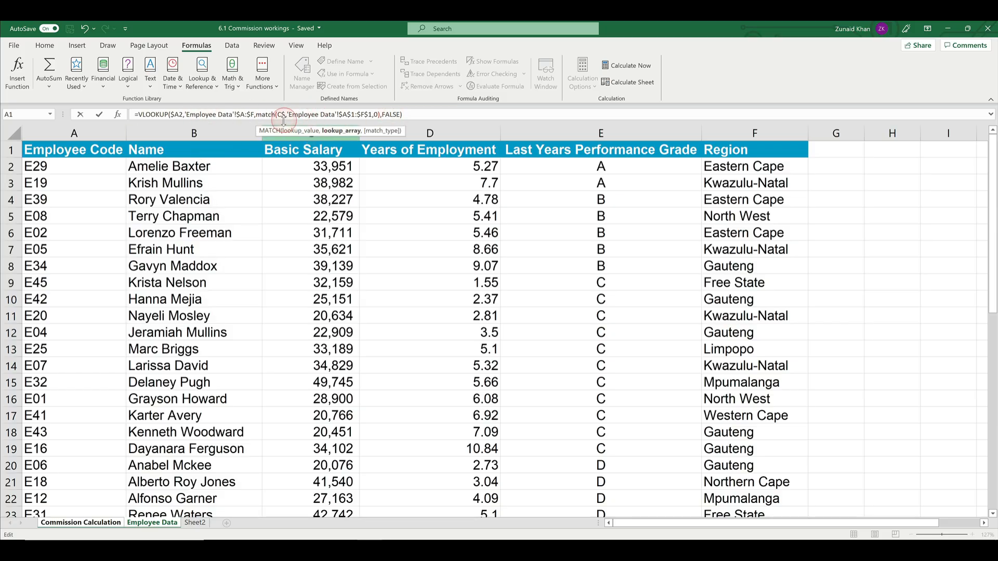
left_click(156, 114)
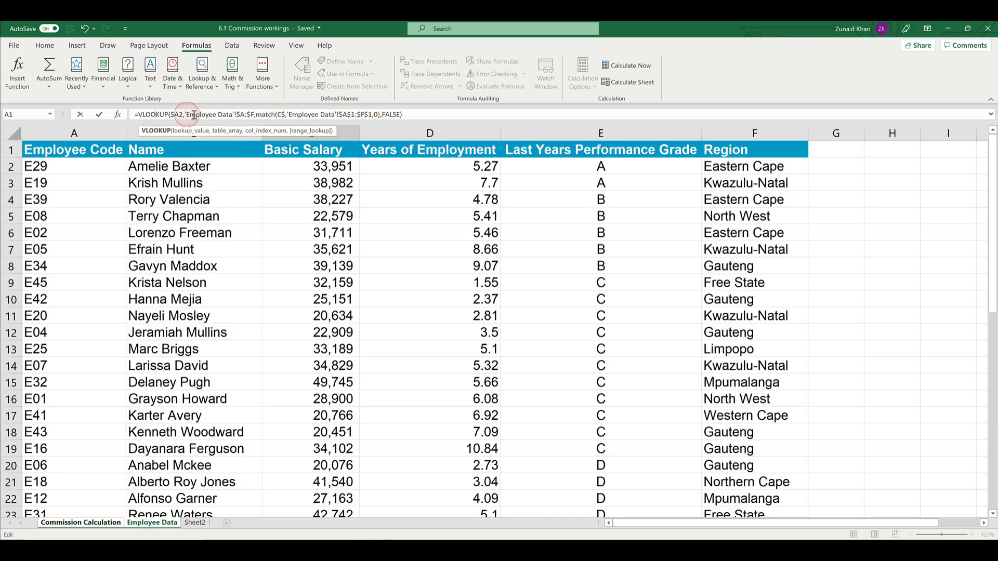
left_click(176, 116)
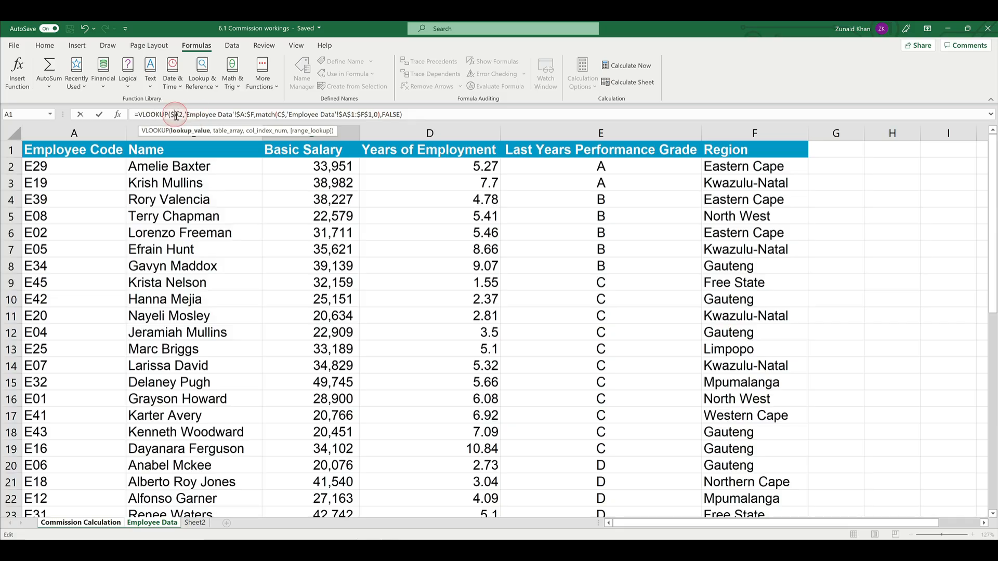
left_click(217, 113)
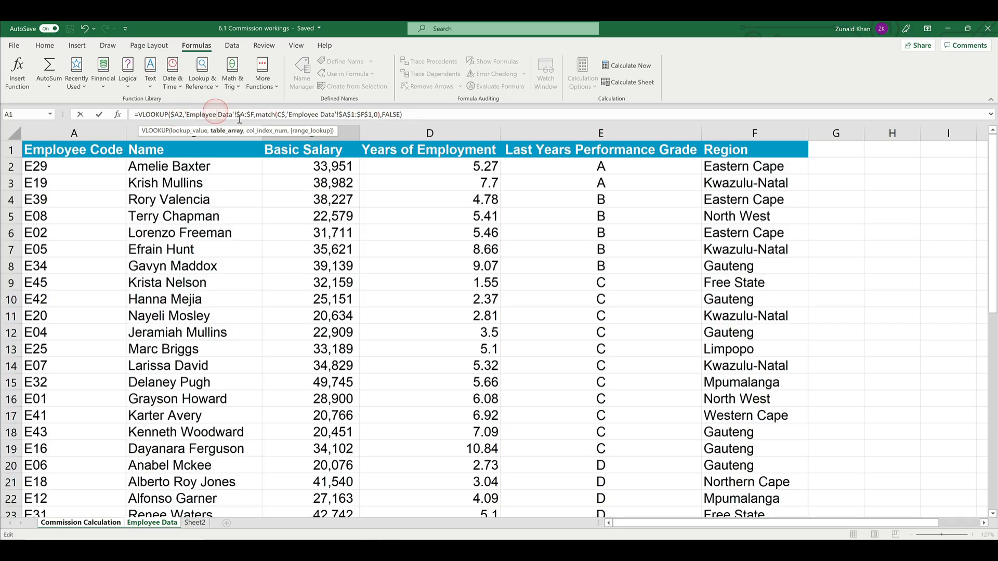
left_click(279, 114)
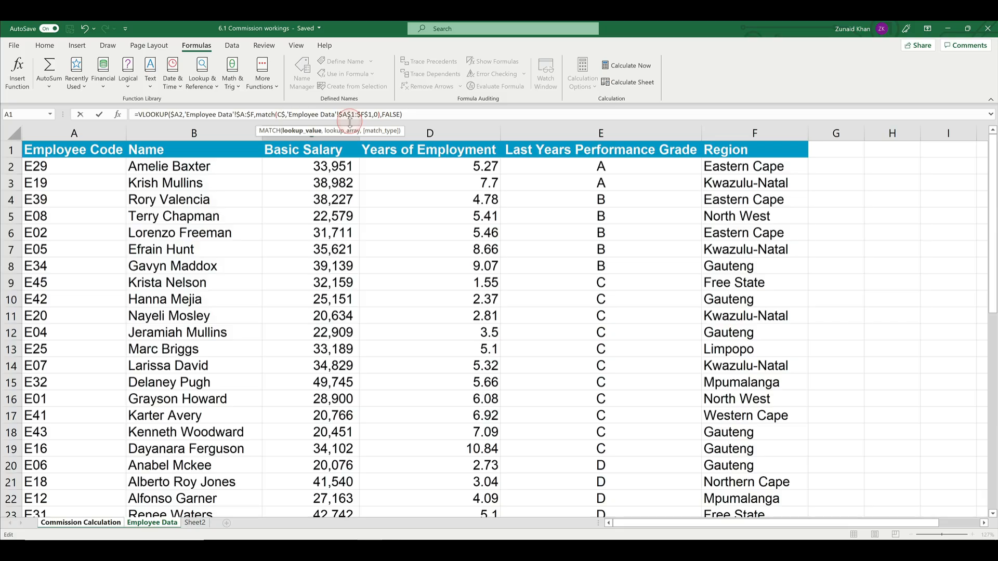
left_click(431, 133)
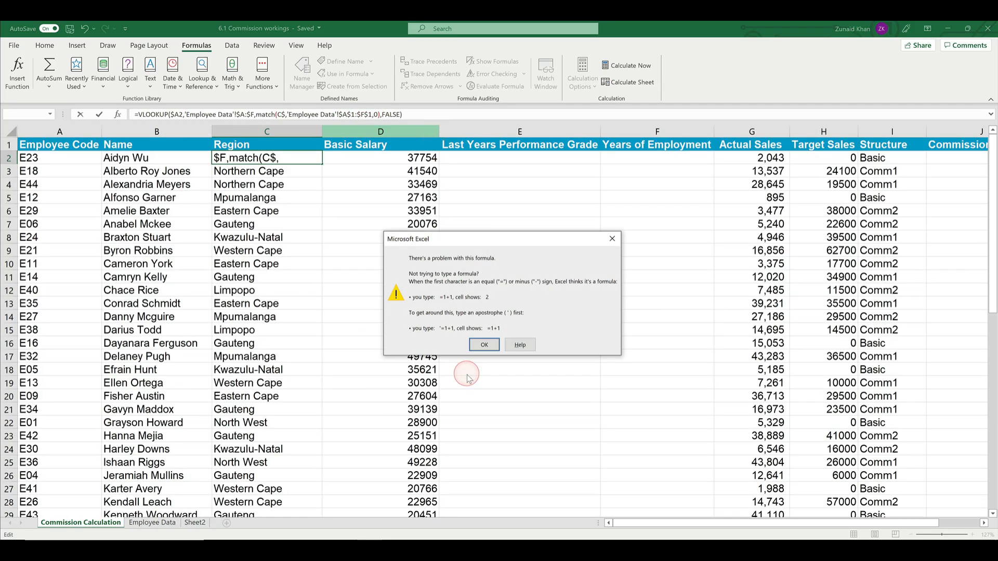
left_click(484, 346)
left_click(279, 114)
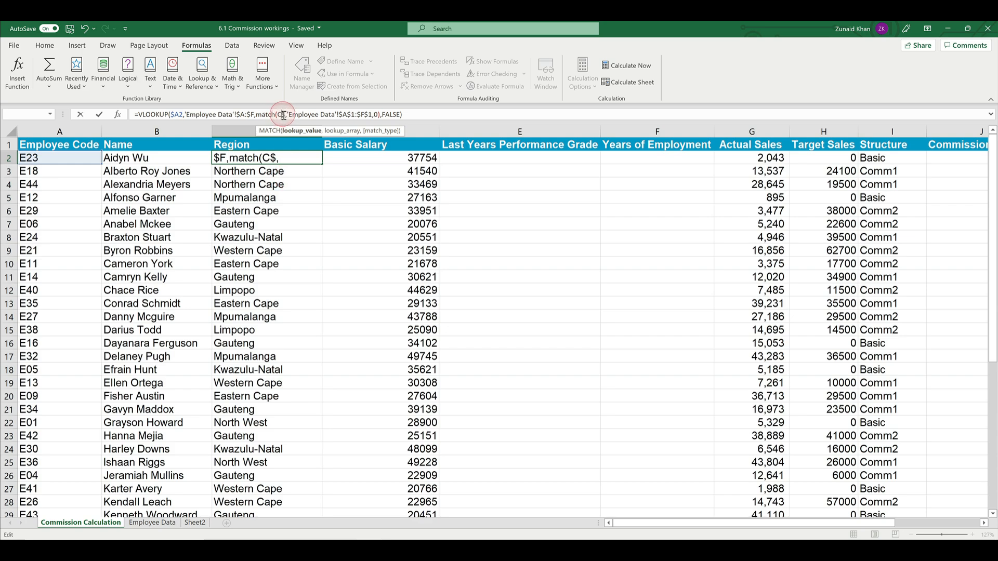
type("1")
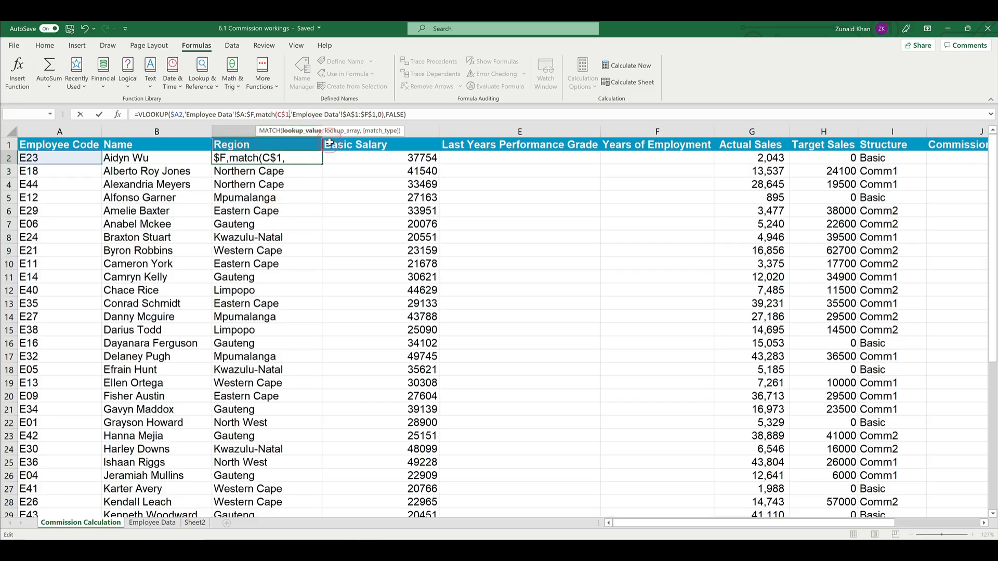
key("Return")
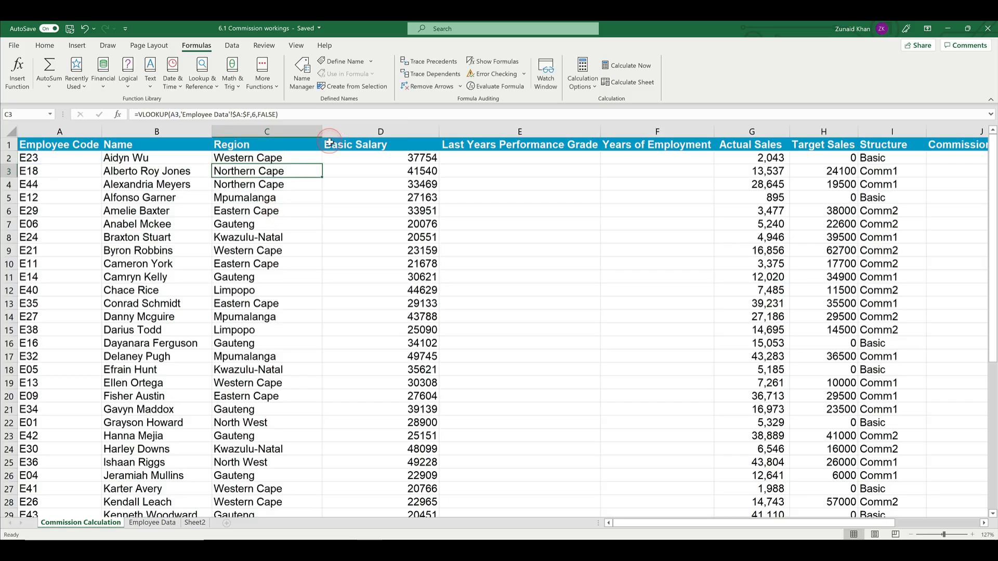
left_click(260, 158)
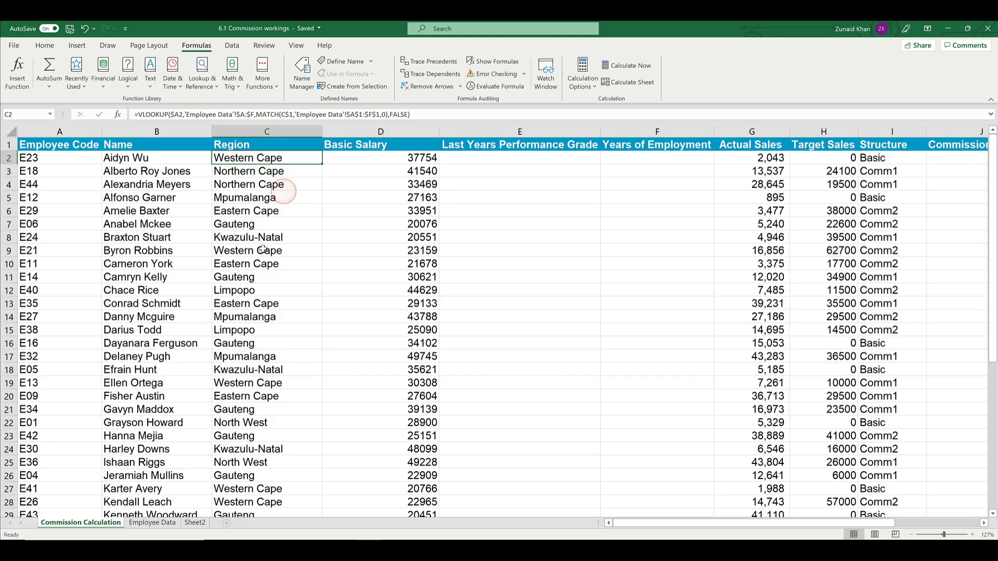
Step: Fill the Region formula from C2 down through the remaining employee rows
double_click(322, 165)
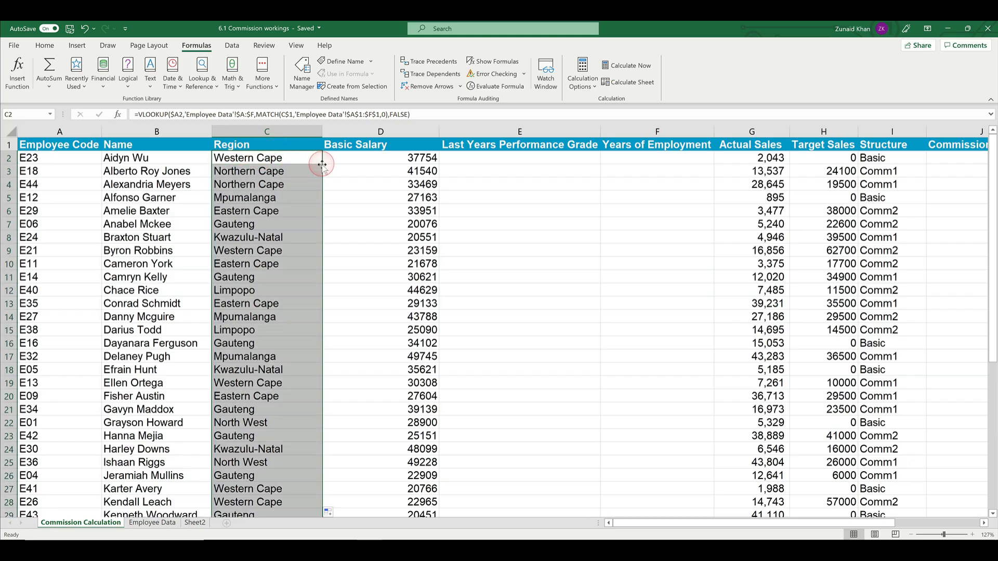
left_click(266, 159)
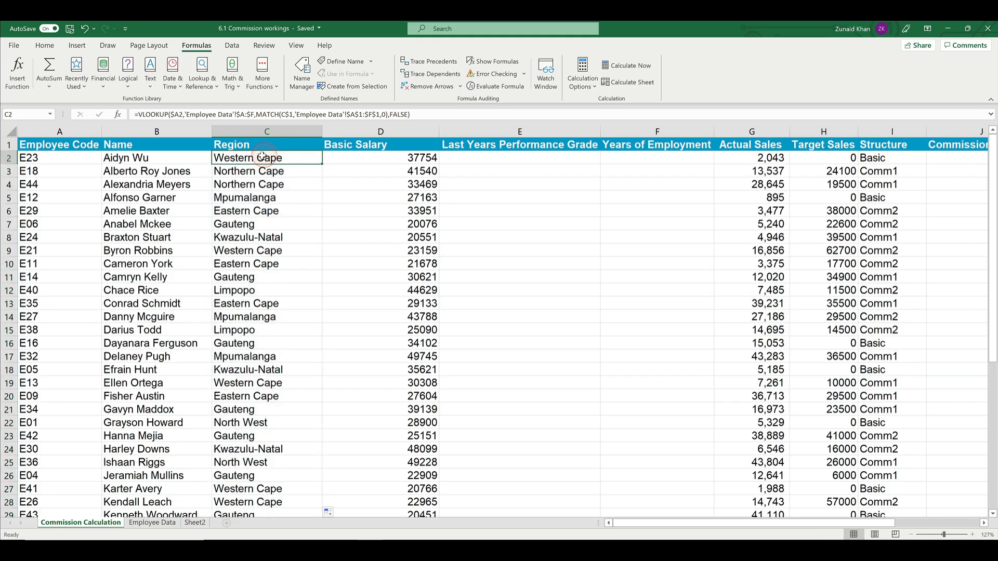
left_click(518, 158)
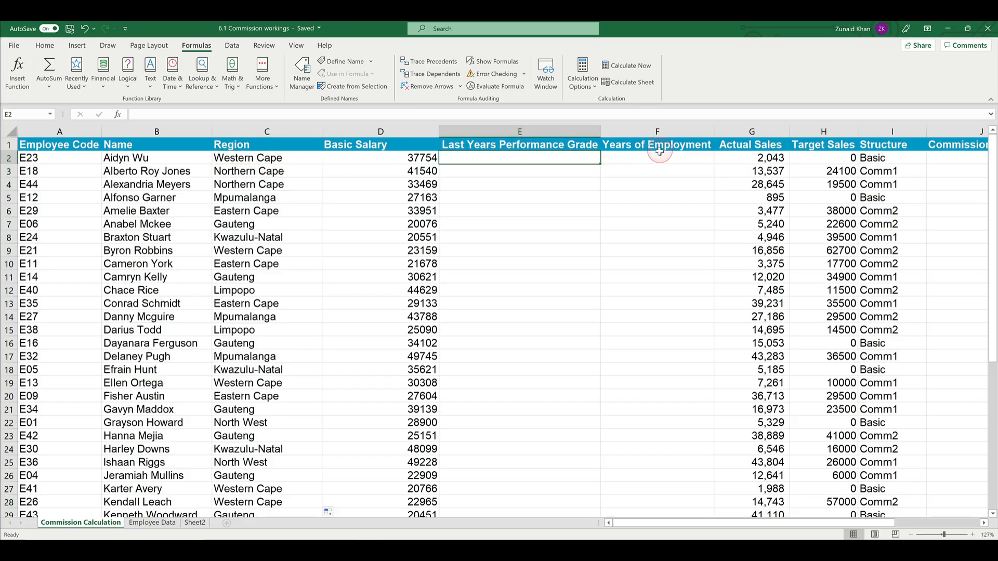
left_click(537, 145)
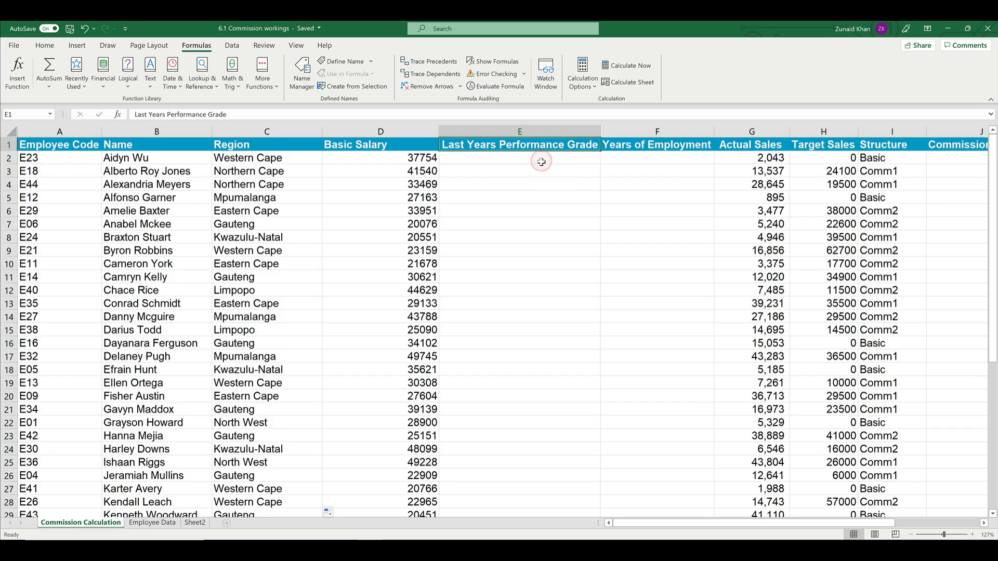
Step: Copy the C2 formula into C2:F46, covering Region, Basic Salary, Last Years Performance Grade and Years of Employment
left_click(275, 159)
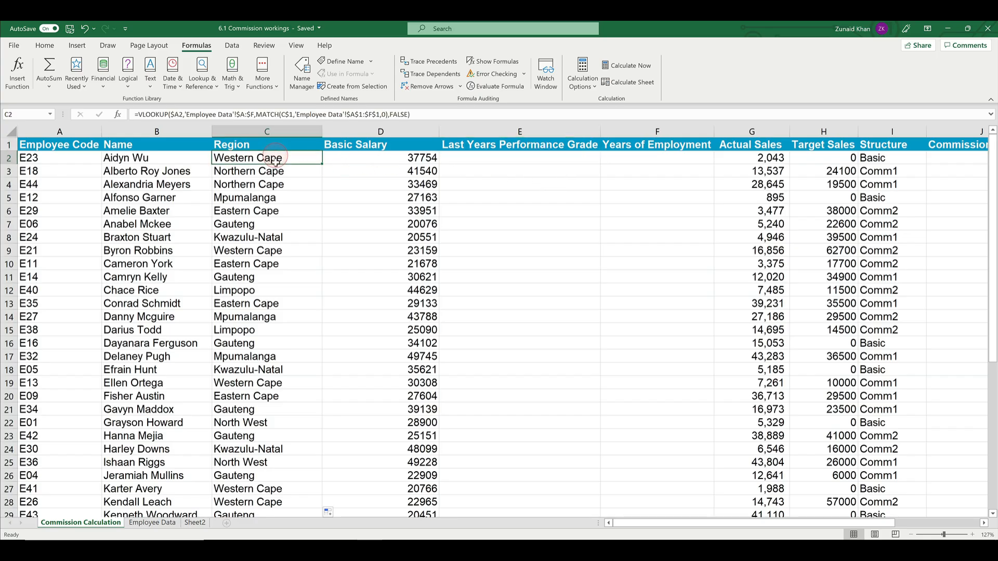
key("ctrl+c")
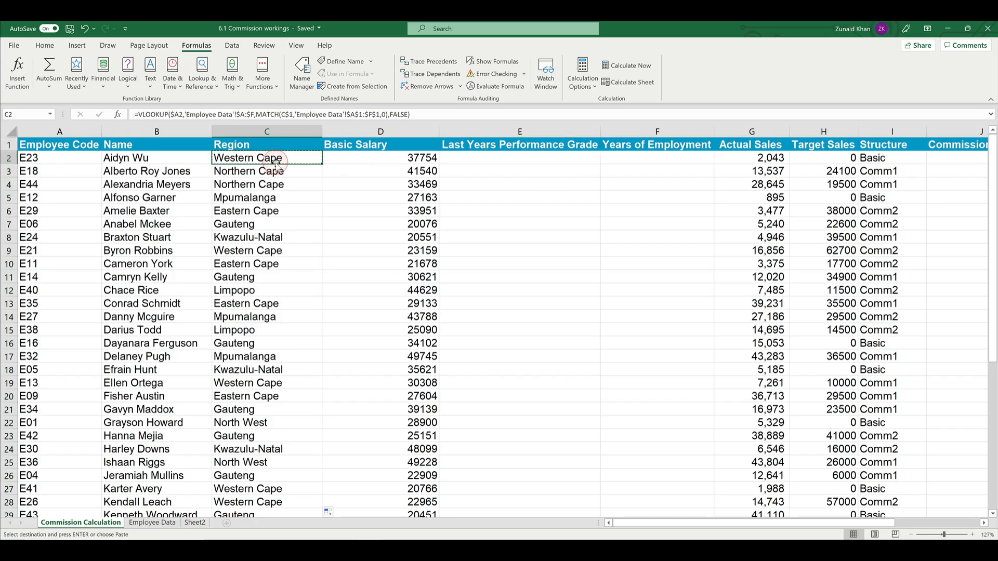
key("shift+Right")
key("shift+Right")
key("shift+Right")
key("shift+Right")
key("shift+Left")
key("shift+Down")
key("shift+Down")
key("shift+Down")
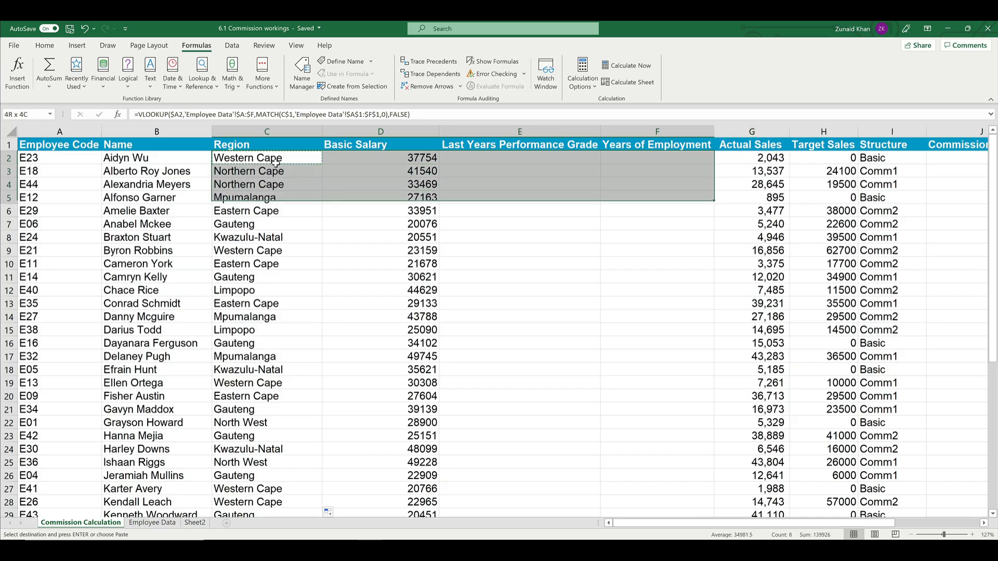
key("shift+Down")
key("shift+Down")
key("shift+Down")
key("shift+Down")
key("shift+Down")
key("shift+Down")
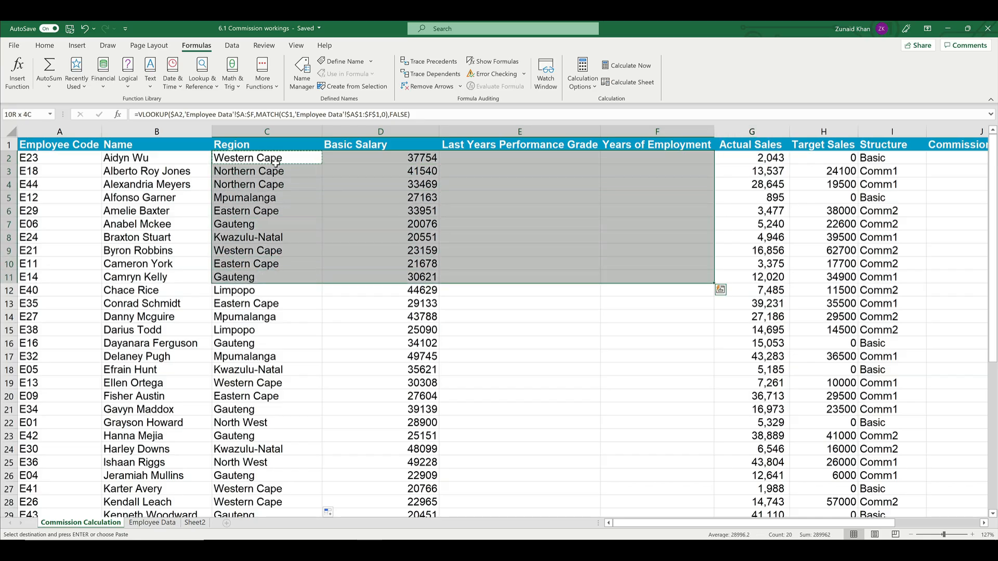
key("ctrl+shift+Down")
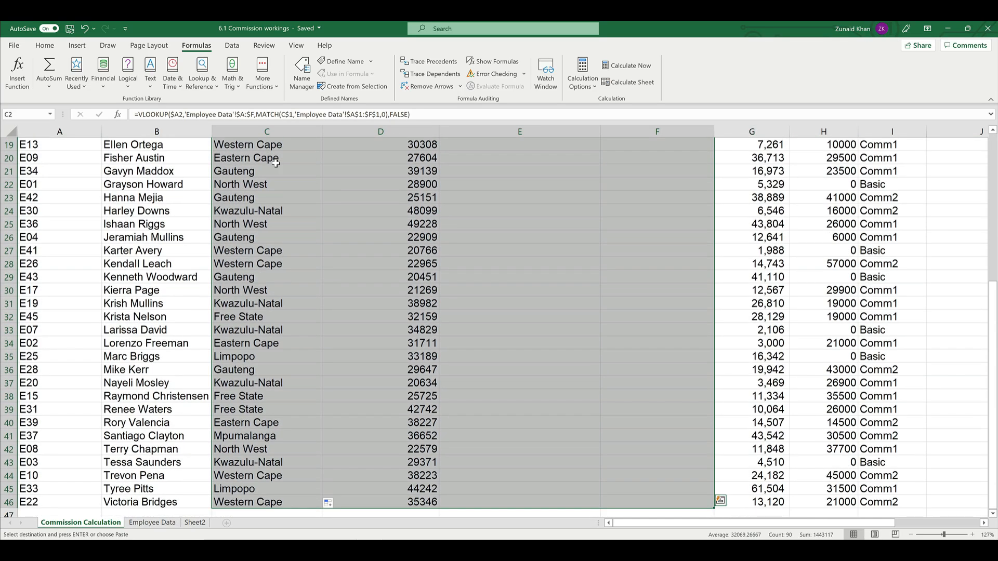
key("ctrl+v")
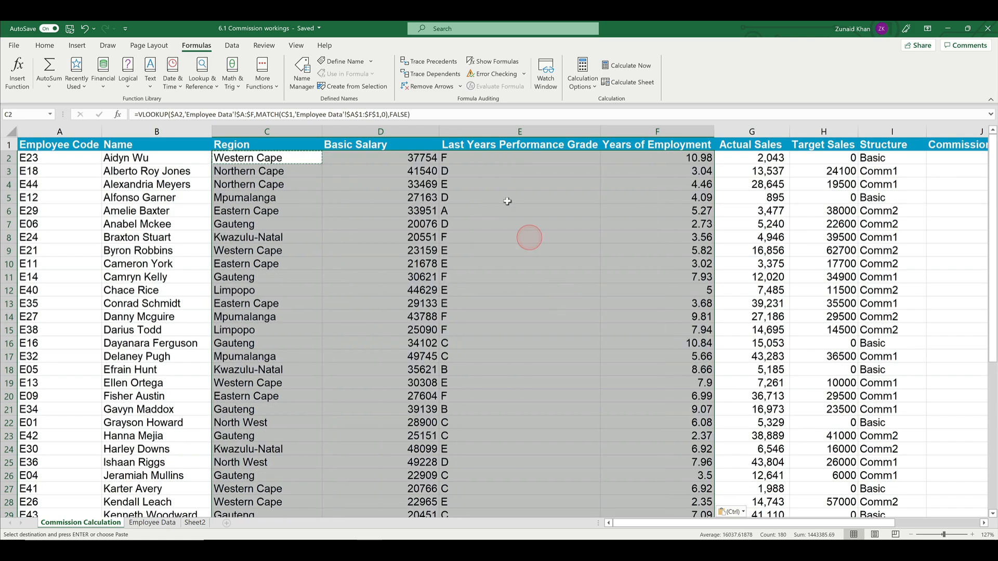
Step: Check the copied formulas under Last Years Performance Grade, inspecting the cell references in E11
left_click(481, 160)
left_click(517, 211)
left_click(517, 278)
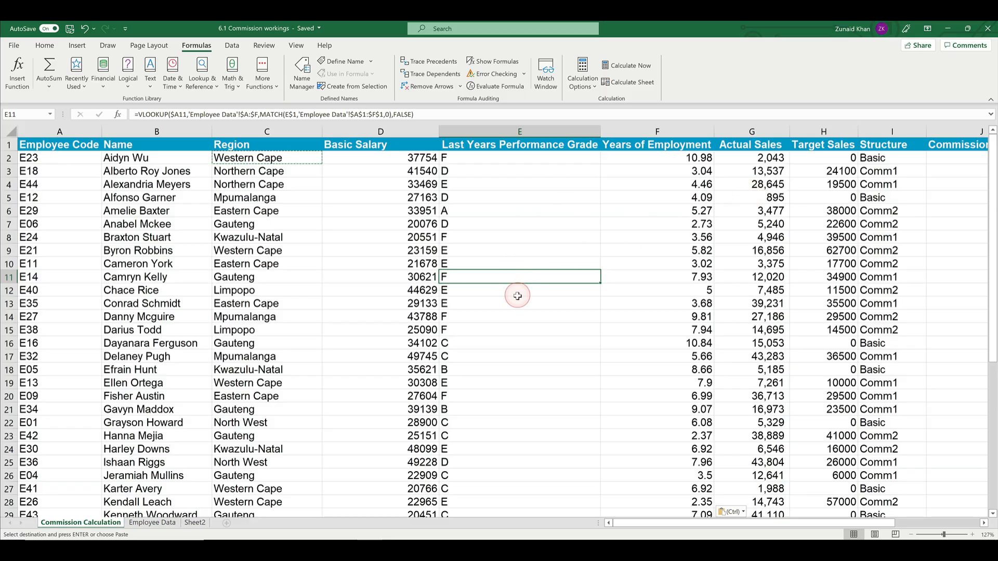
key("F2")
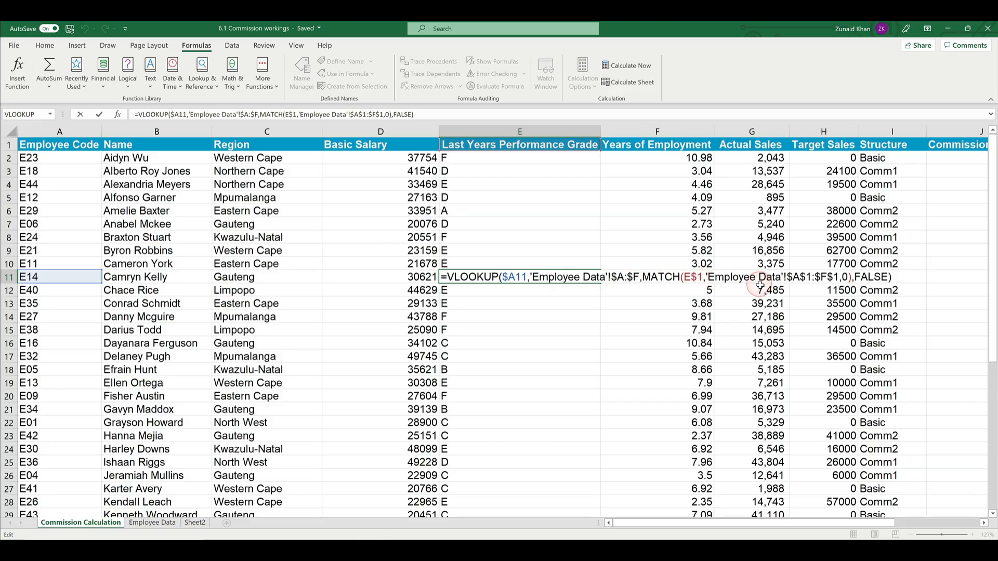
key("Escape")
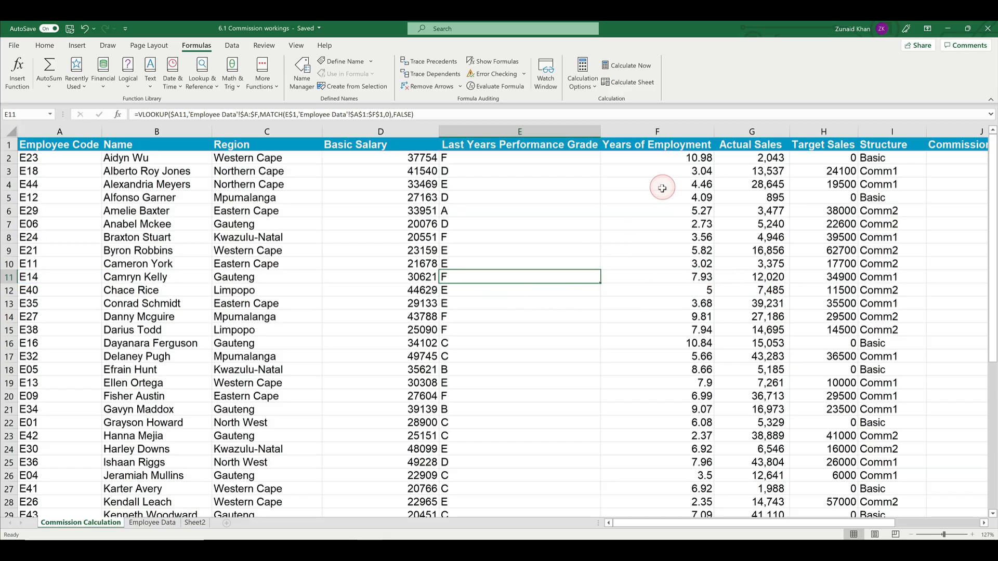
Step: Compare the formulas in the Years of Employment, Region and Basic Salary columns, checking which header each MATCH looks up
left_click(660, 185)
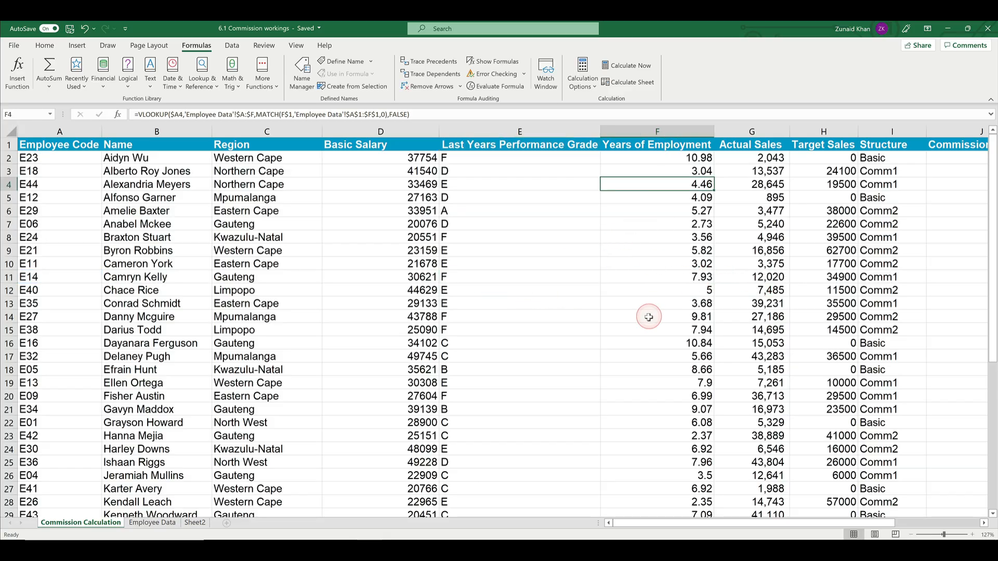
left_click(684, 251)
left_click(250, 163)
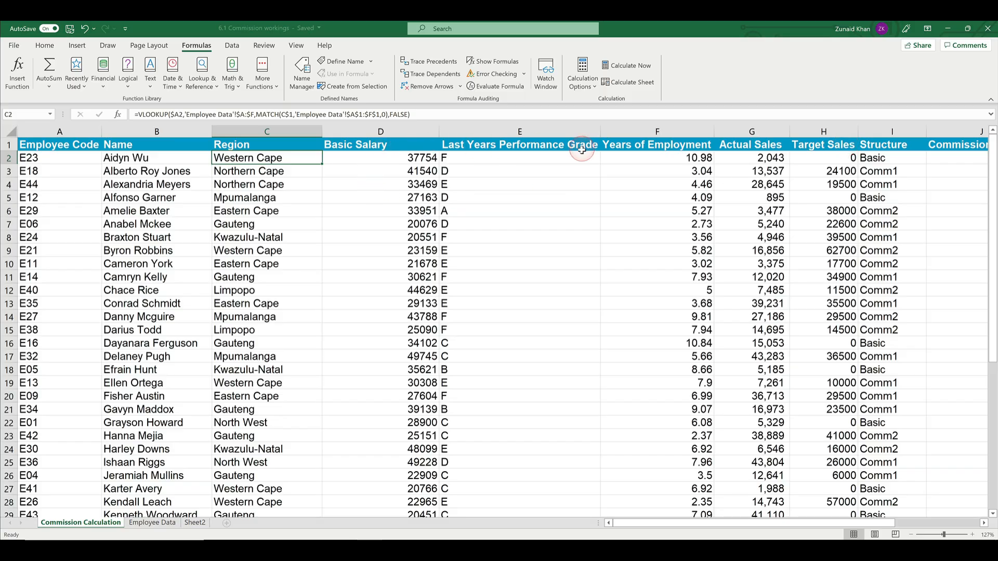
left_click(358, 171)
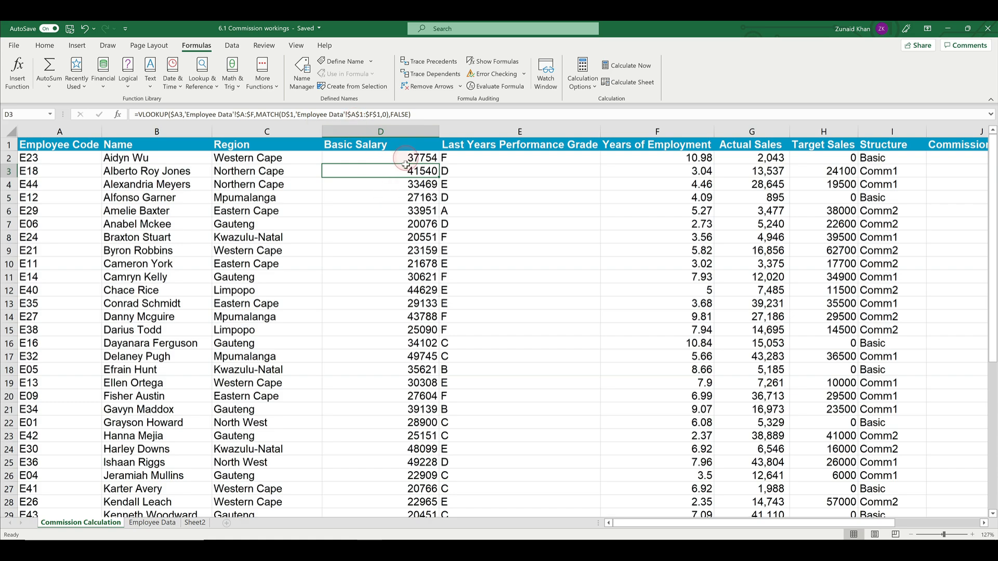
left_click(409, 248)
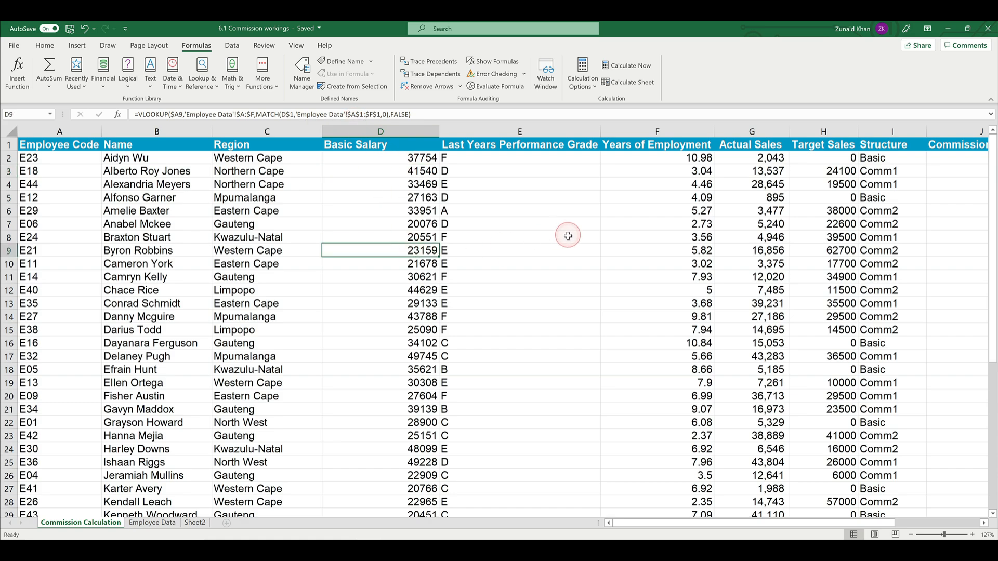
left_click(252, 159)
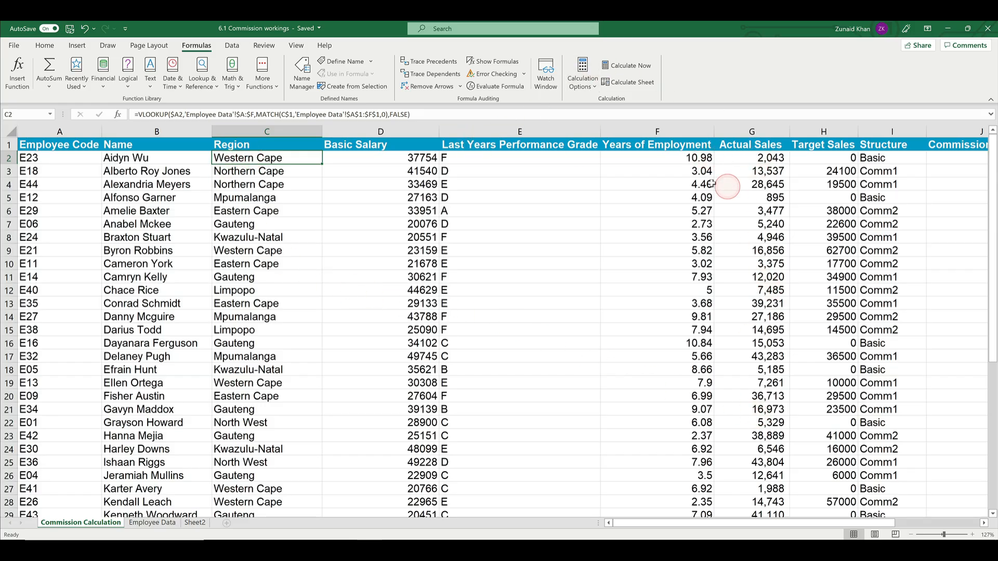
left_click(647, 238)
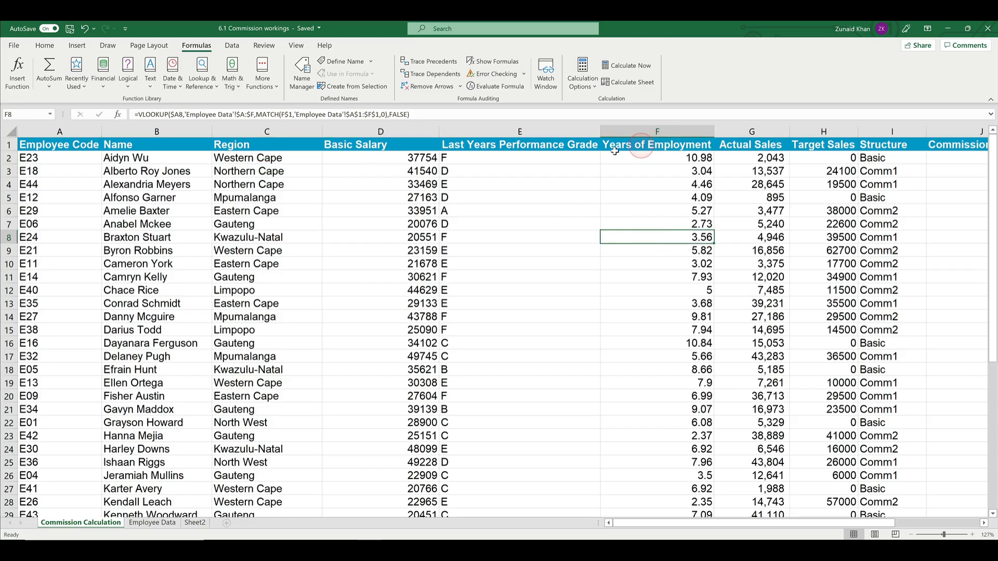
left_click(649, 146)
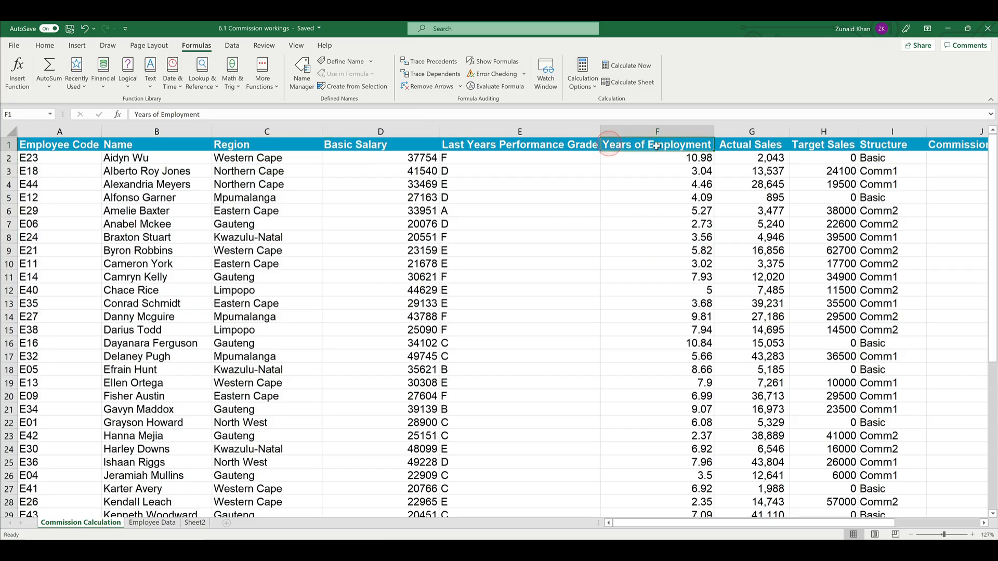
left_click(649, 246)
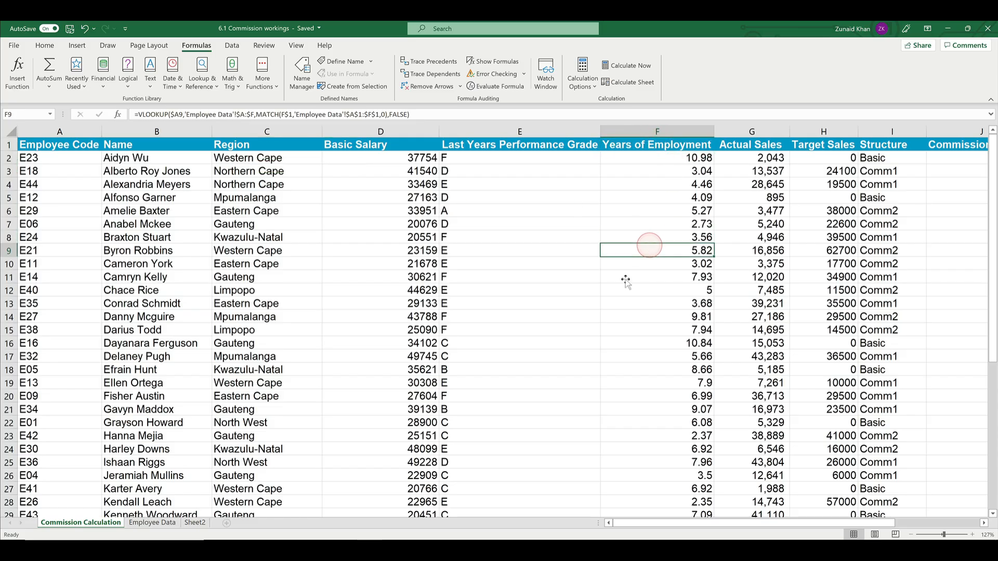
Step: Compare the header order on the Employee Data sheet with Commission Calculation, counting columns up to Years of Employment
left_click(140, 522)
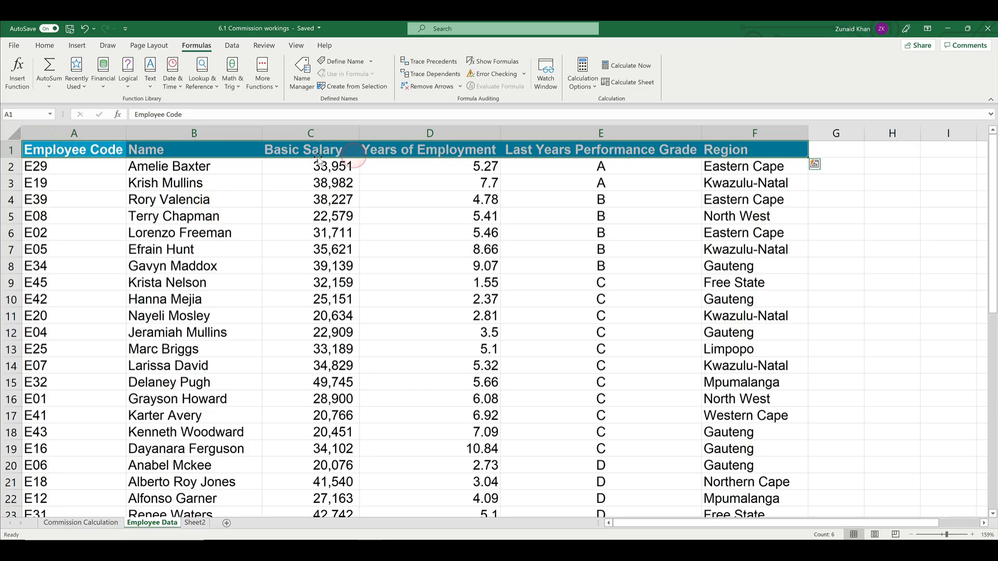
left_click(100, 523)
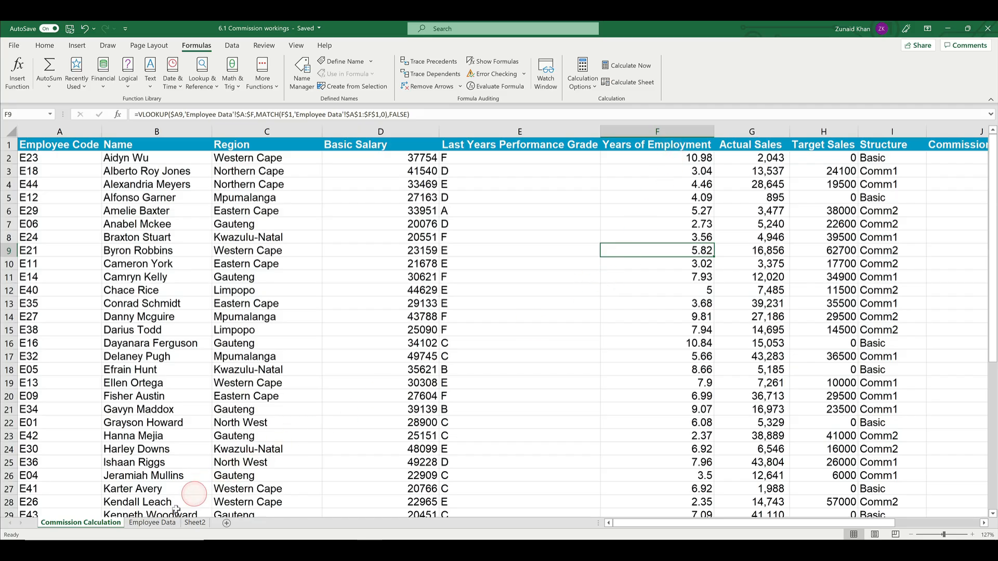
left_click(156, 522)
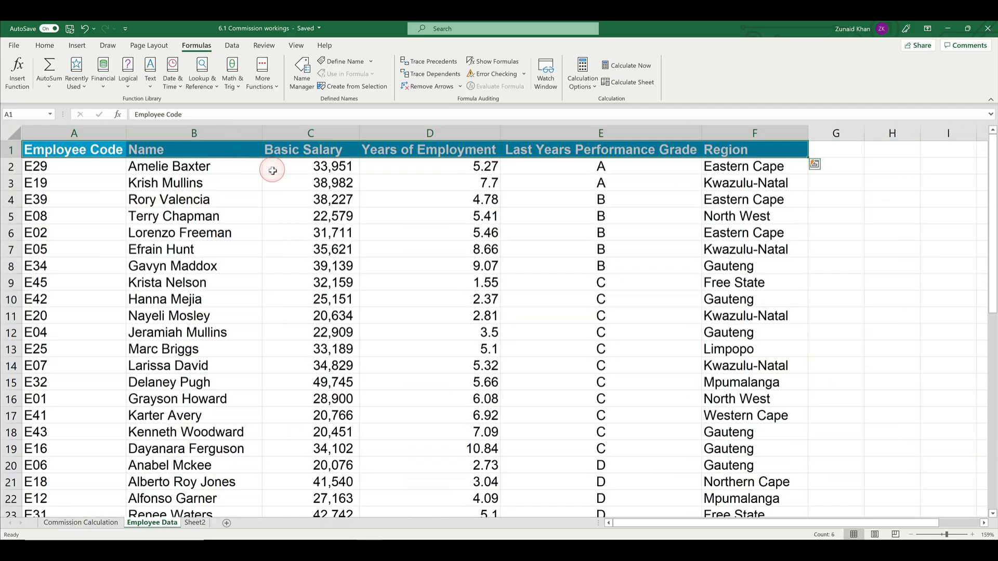
left_click(112, 150)
left_click(188, 150)
left_click(317, 151)
left_click(436, 149)
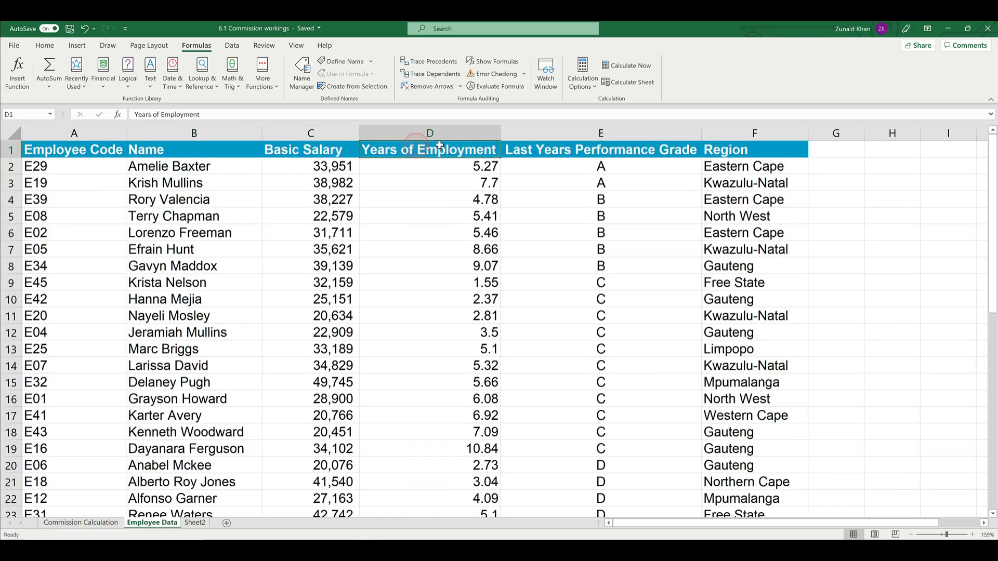
left_click(51, 523)
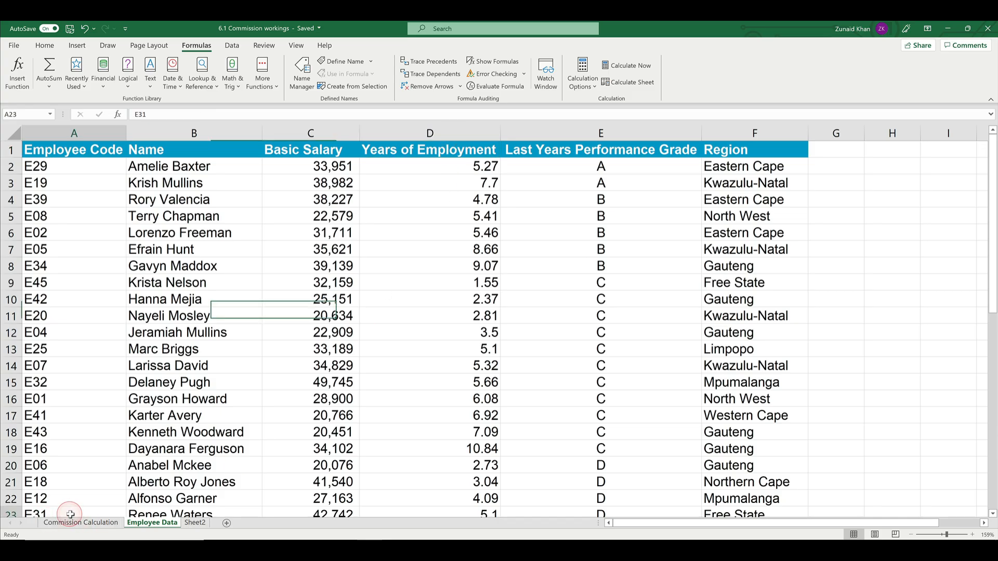
left_click(710, 251)
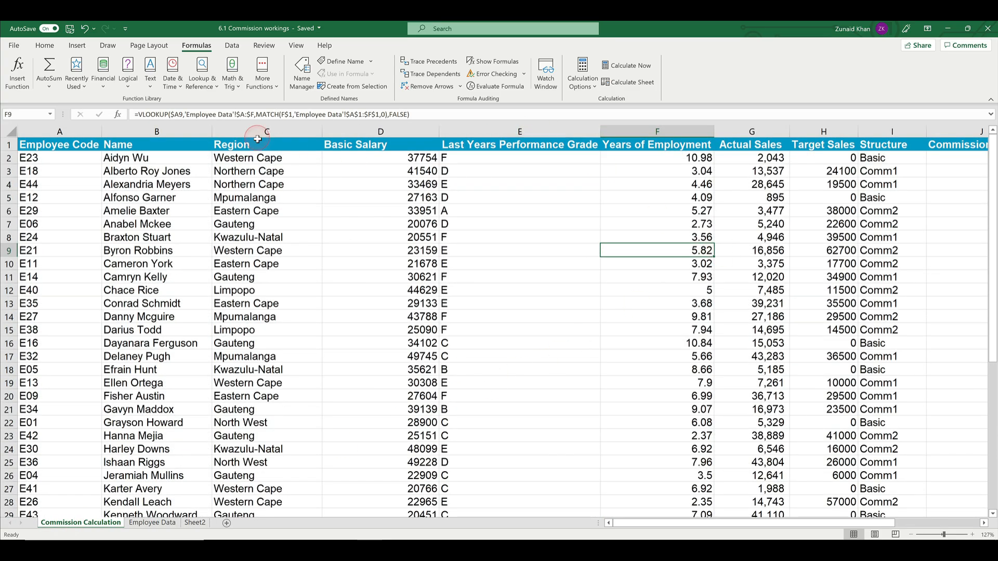
Step: Examine the MATCH part of the Years of Employment formula in F9, and check the performance grade formula in E6
left_click_drag(263, 115, 390, 114)
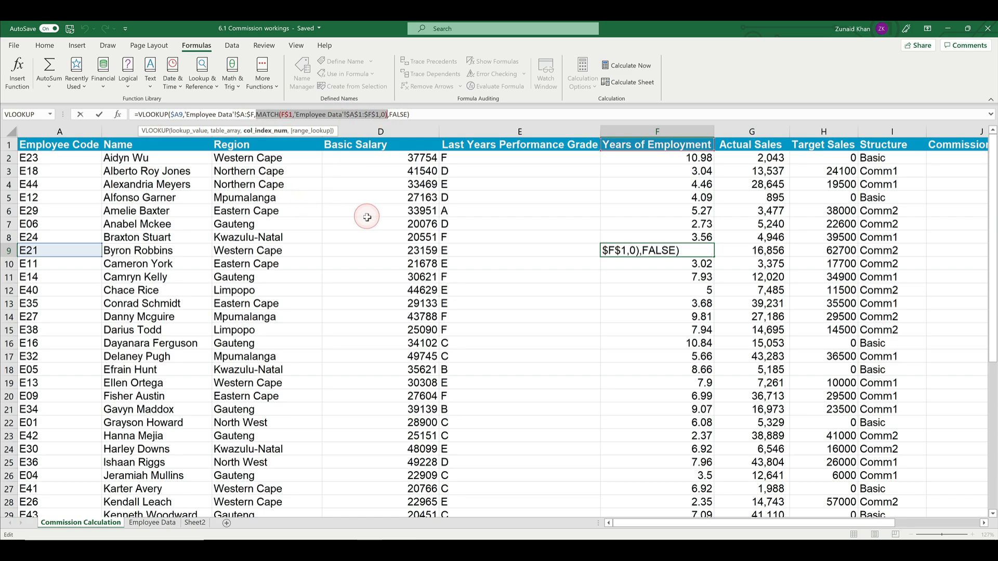
key("Escape")
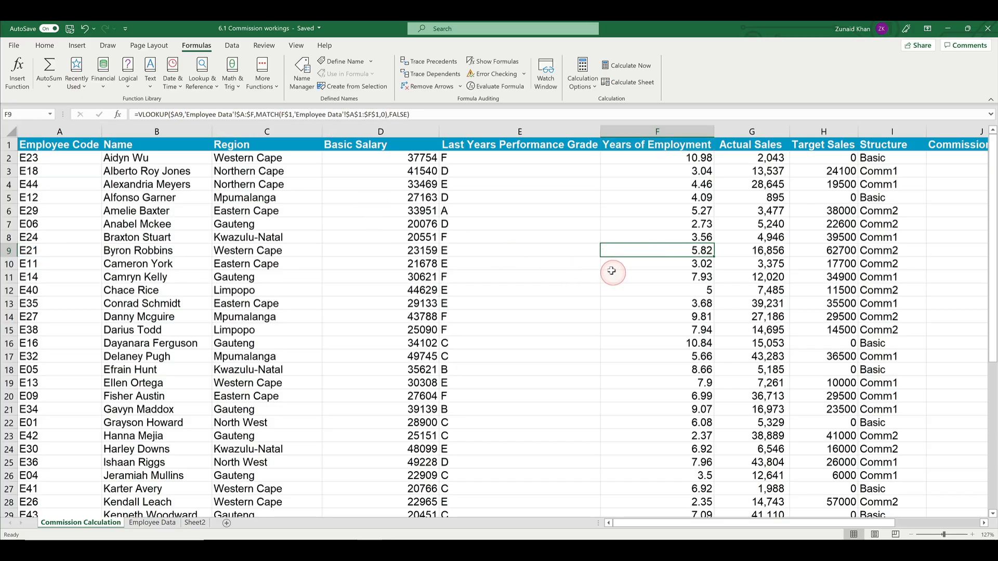
left_click(539, 213)
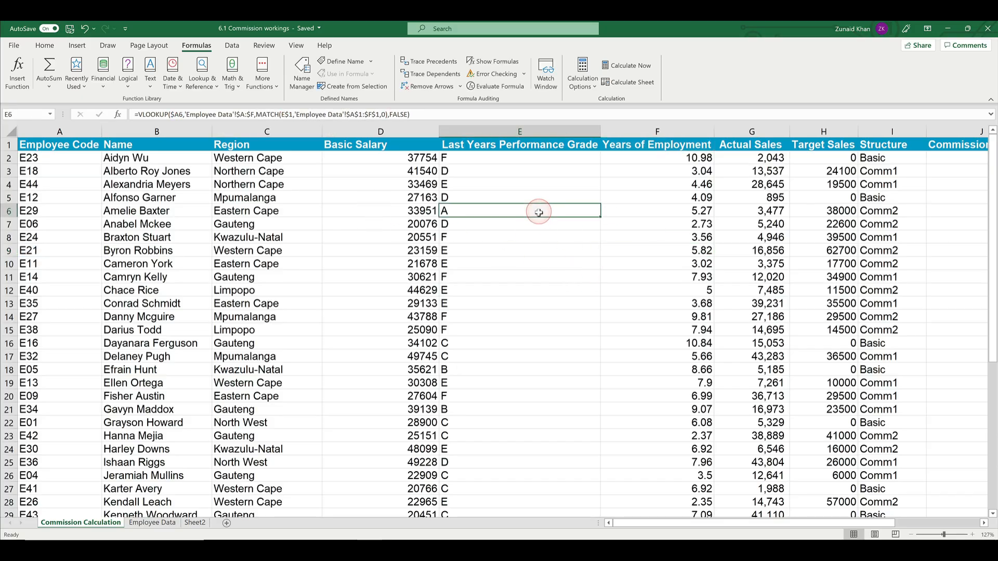